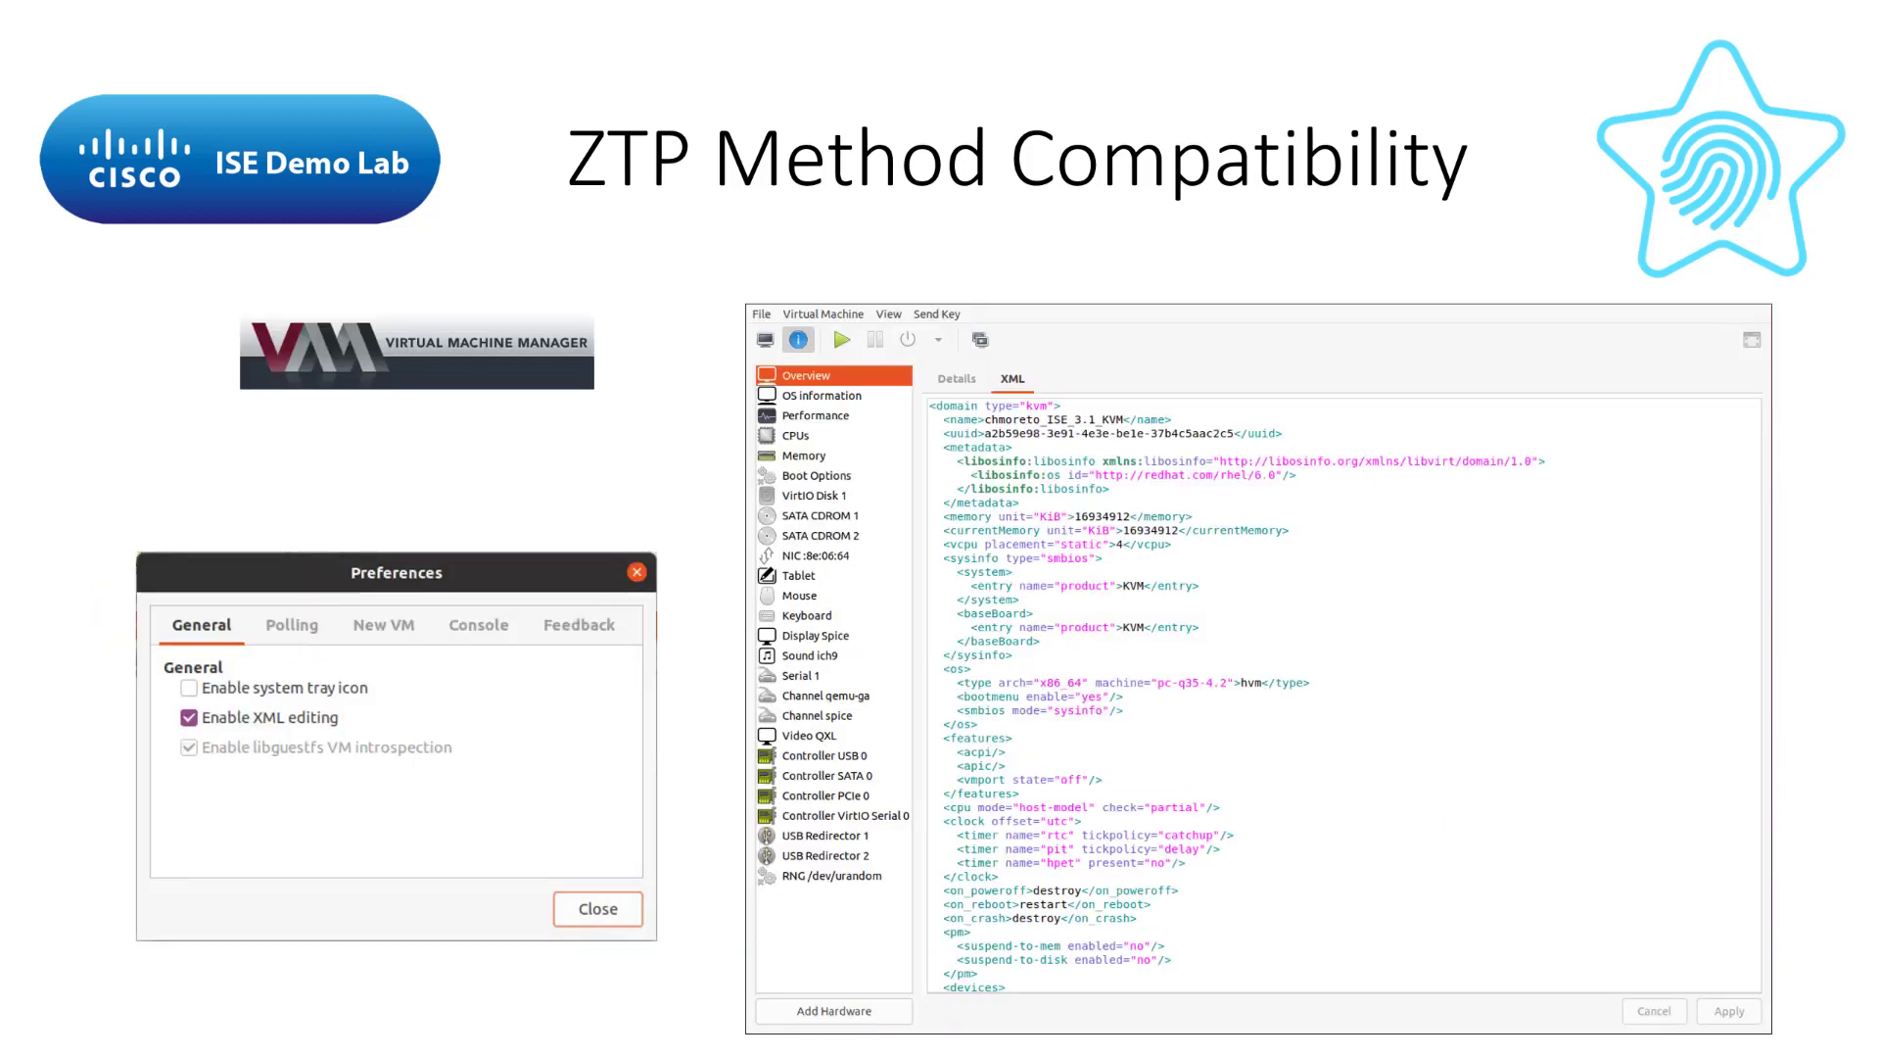
pyautogui.press('Right')
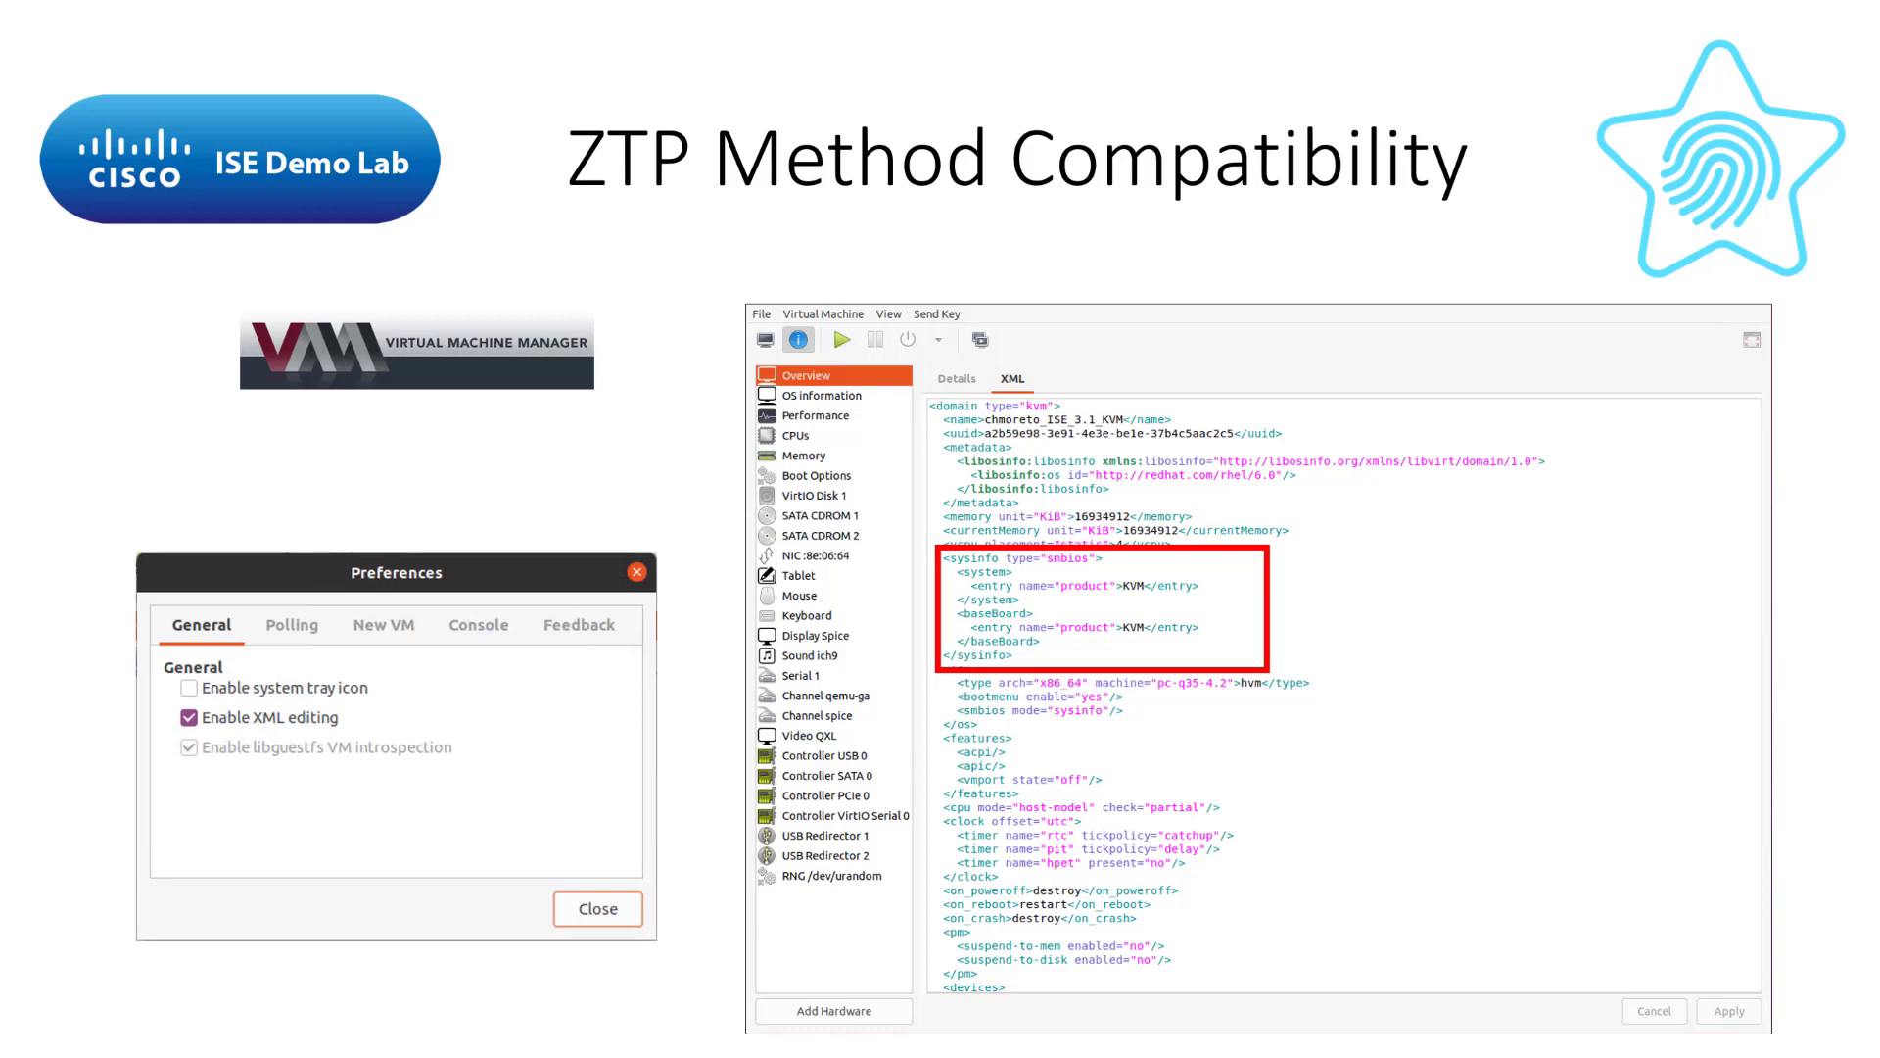
# Step: Advance to the Virtual Machine Manager slide and reveal the XML sysinfo highlight
pyautogui.press('Right')
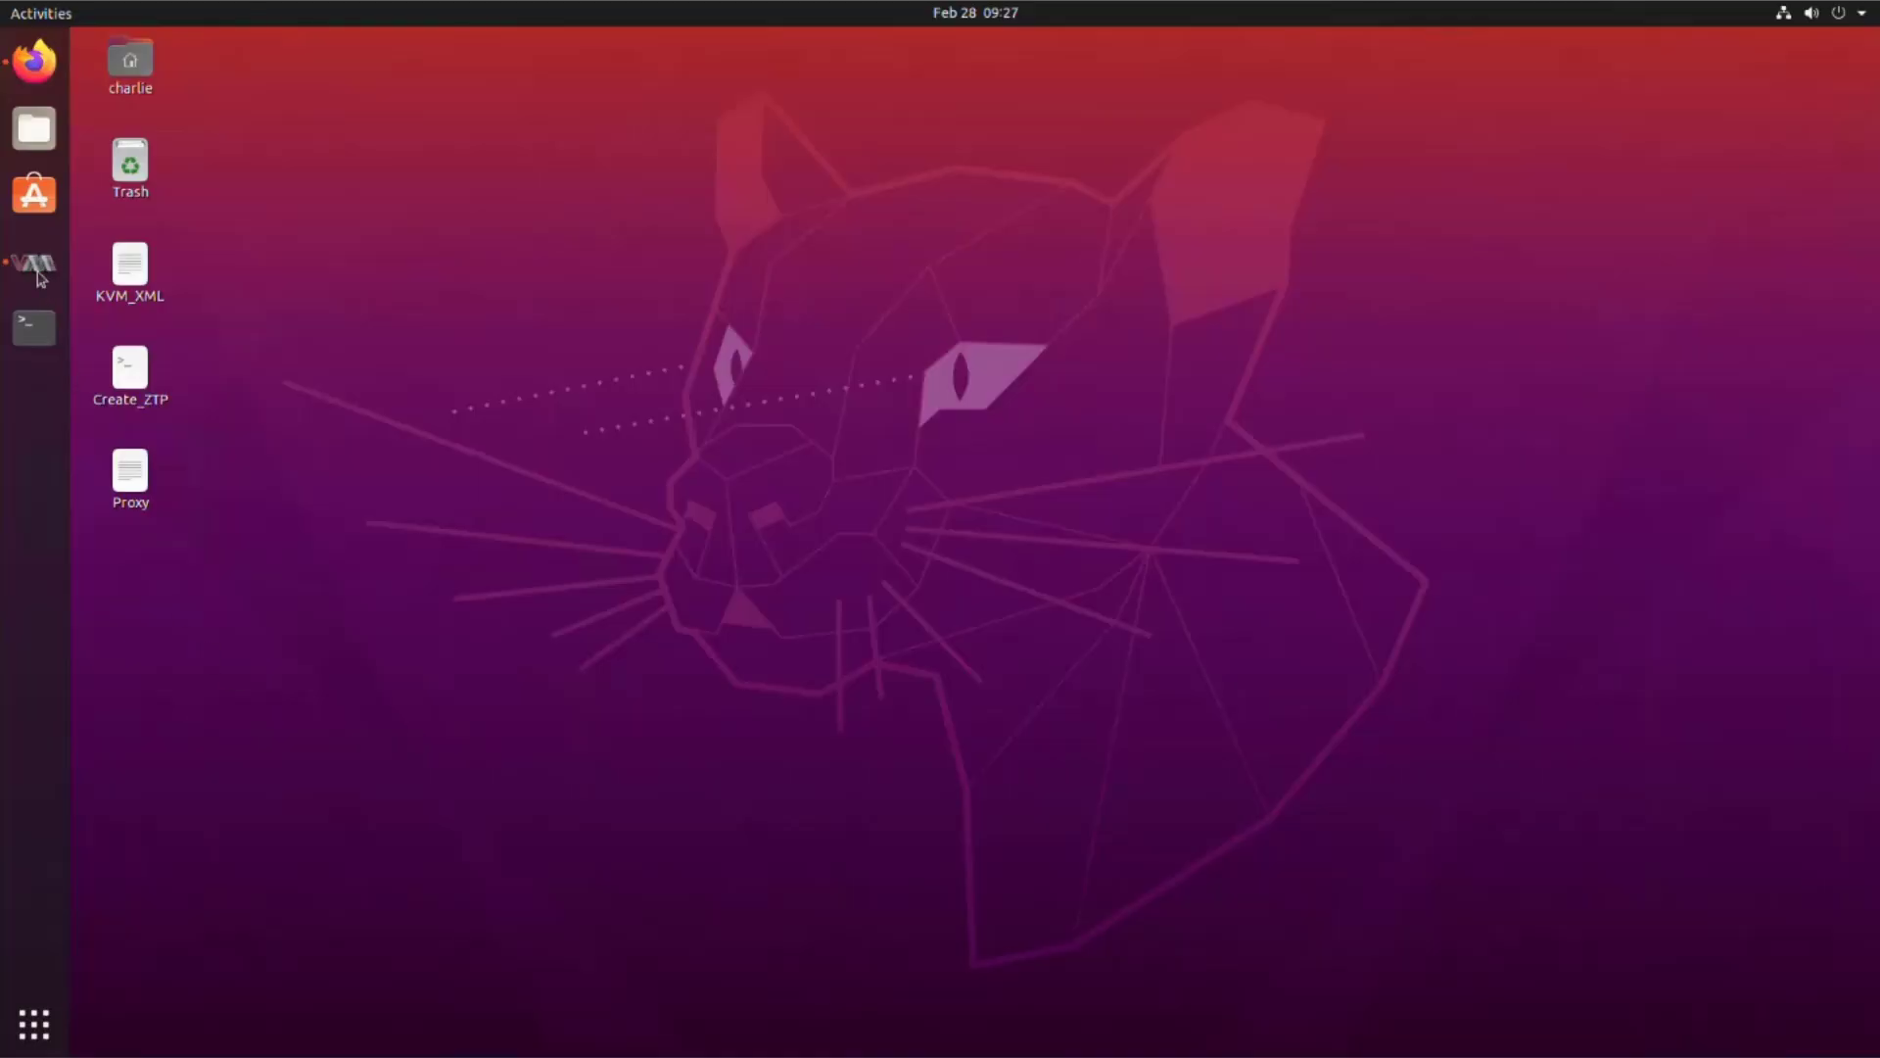
# Step: Launch Virtual Machine Manager and start a new VM from the ISE 3.1 local install ISO
pyautogui.click(38, 277)
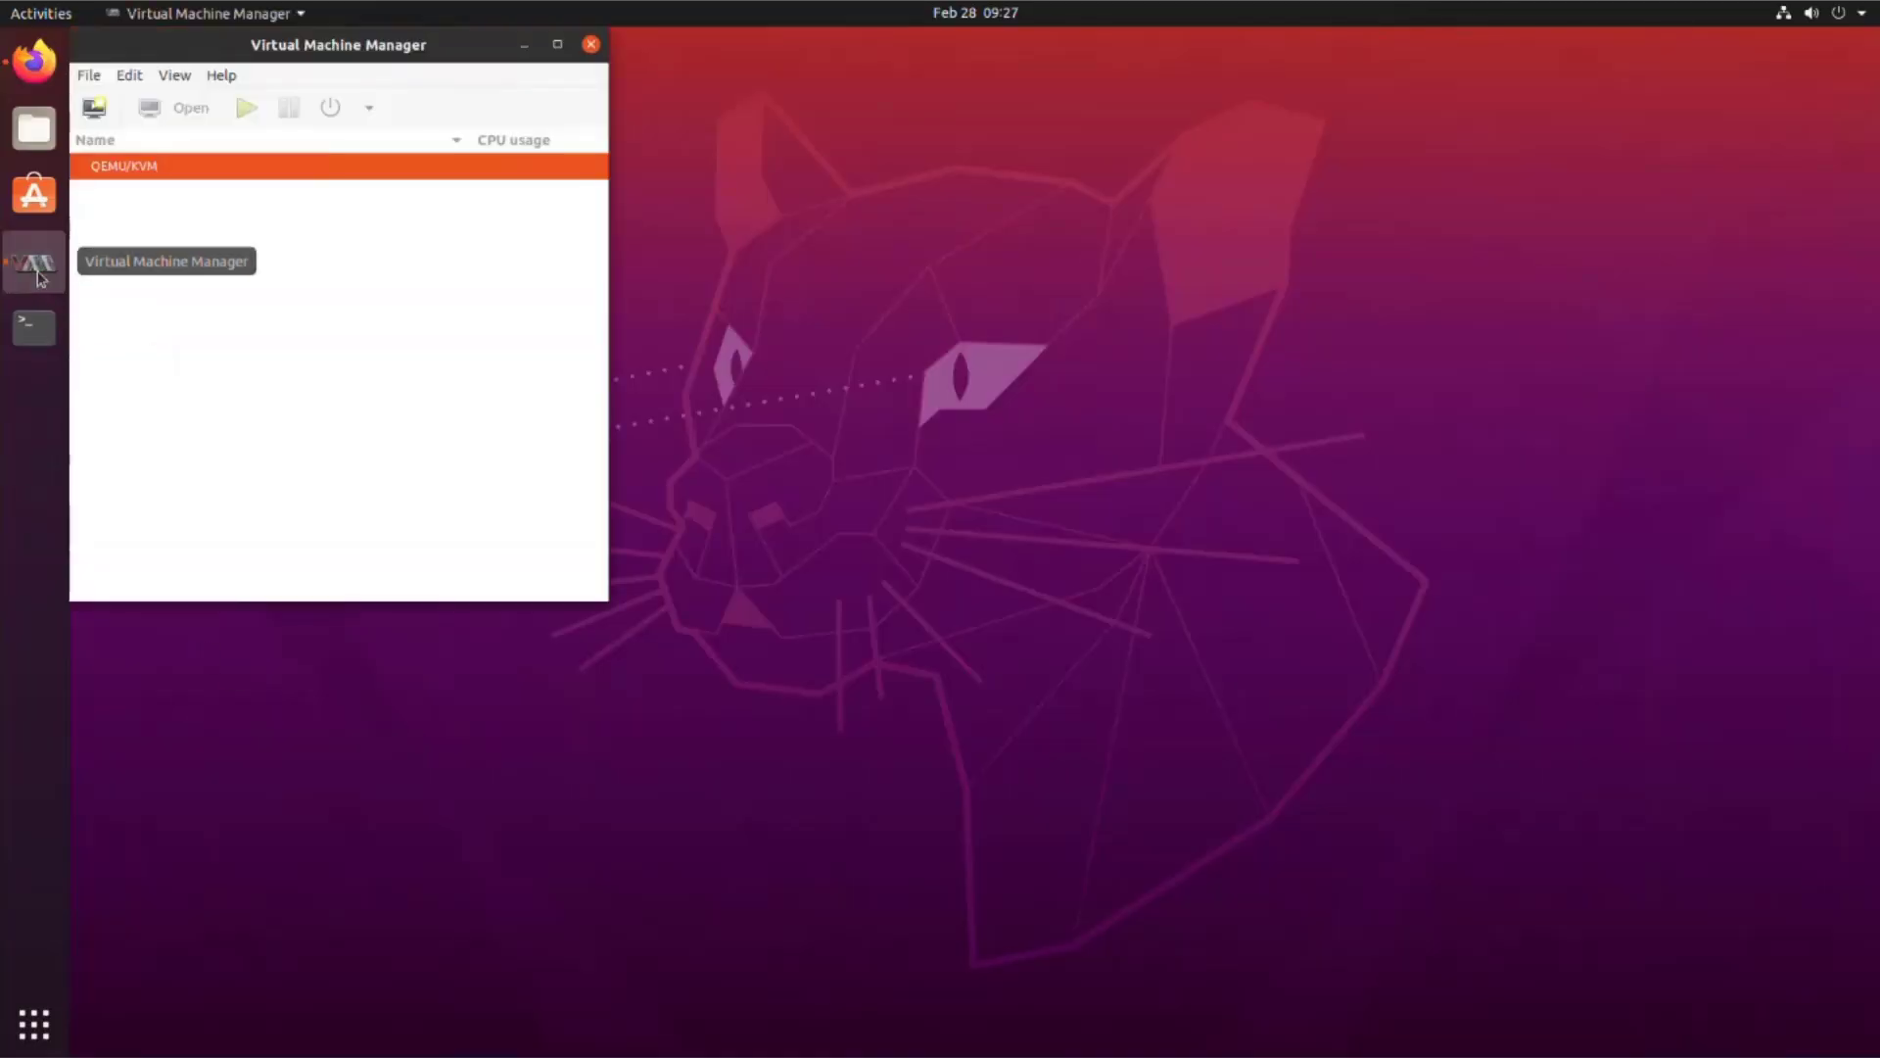
pyautogui.click(86, 74)
pyautogui.click(87, 74)
pyautogui.click(130, 75)
pyautogui.moveTo(87, 77)
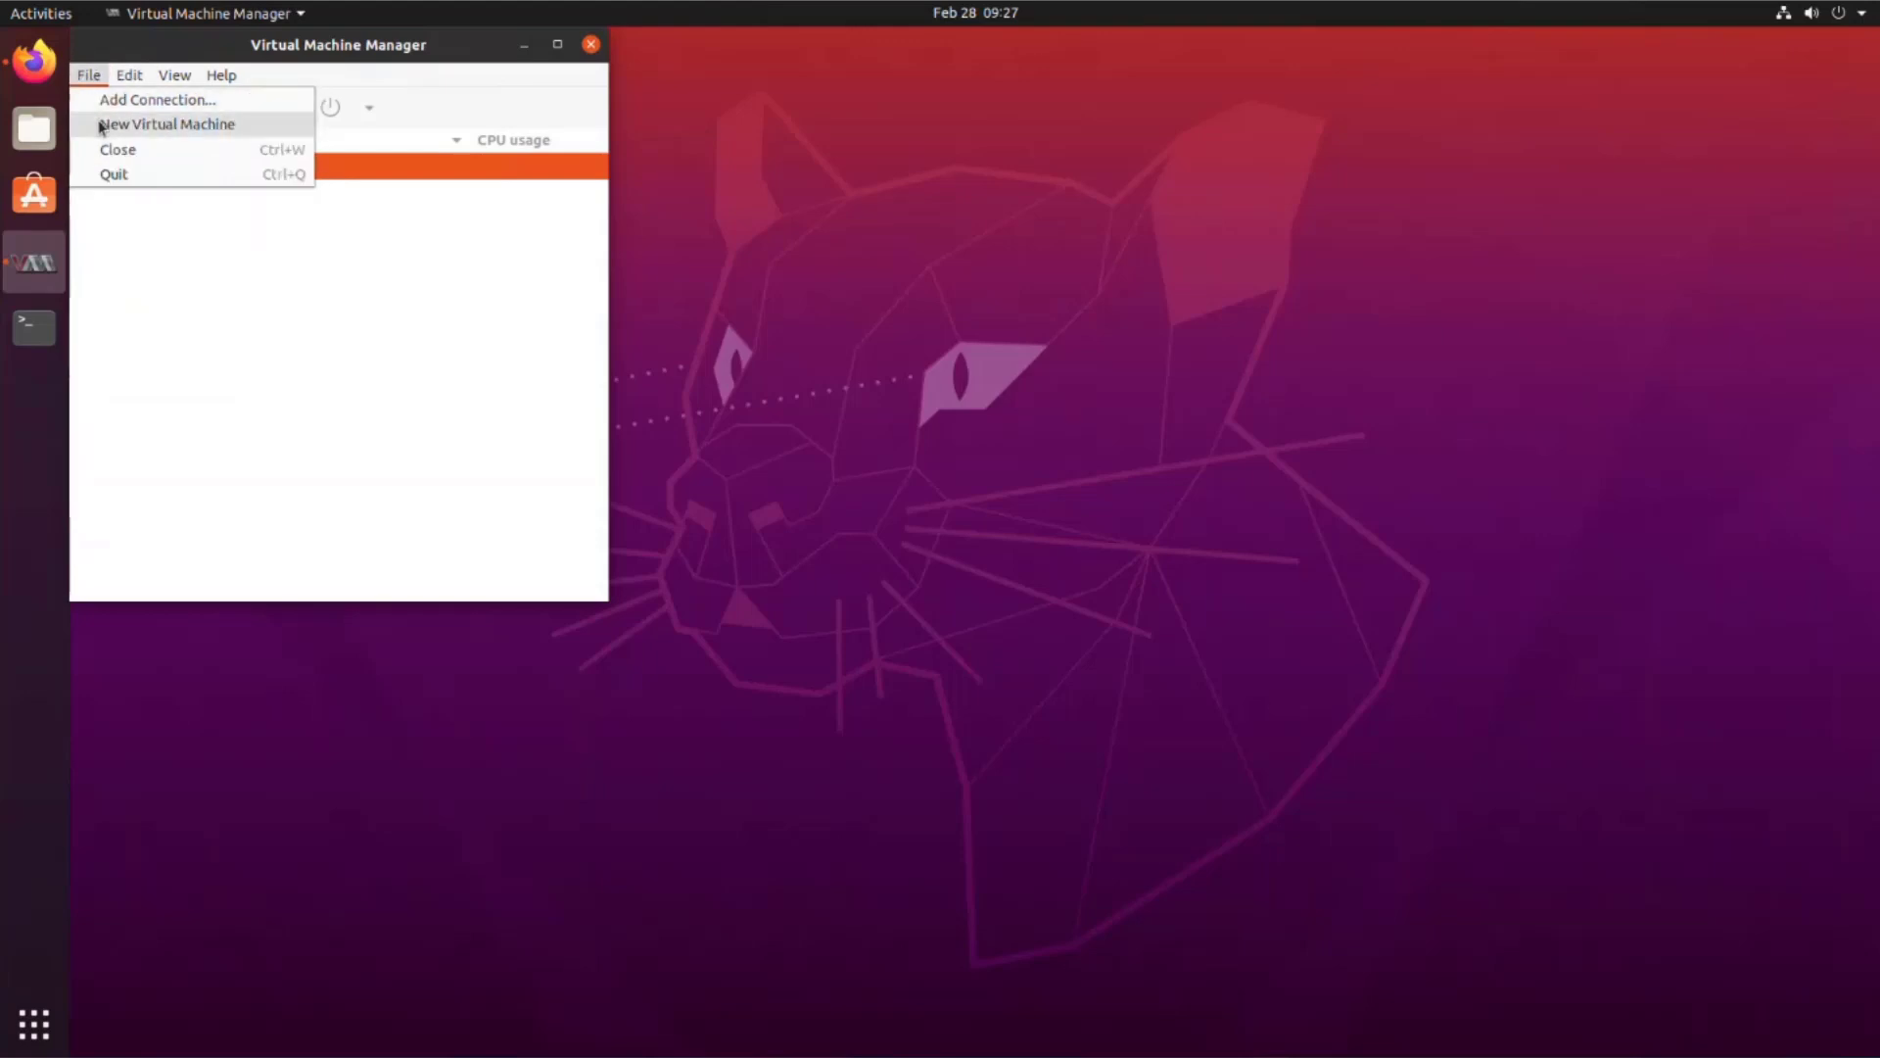
pyautogui.click(96, 123)
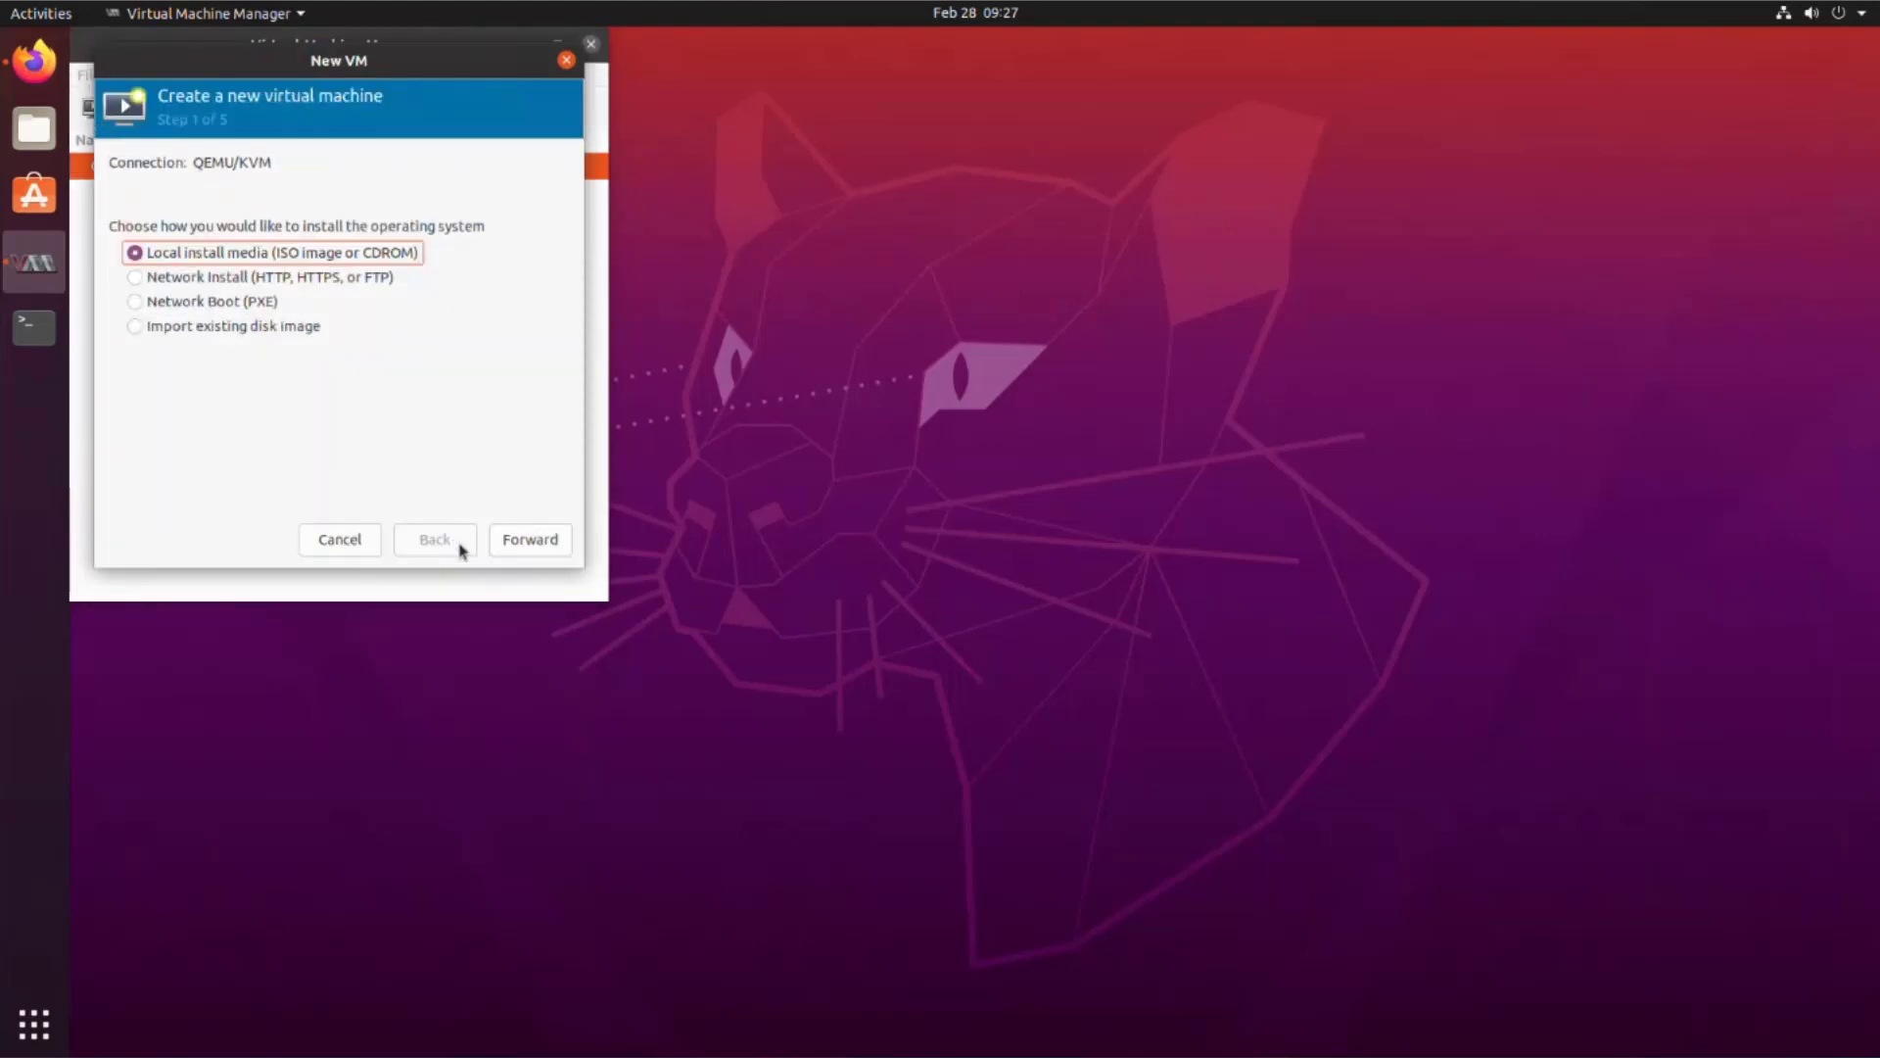
pyautogui.click(534, 541)
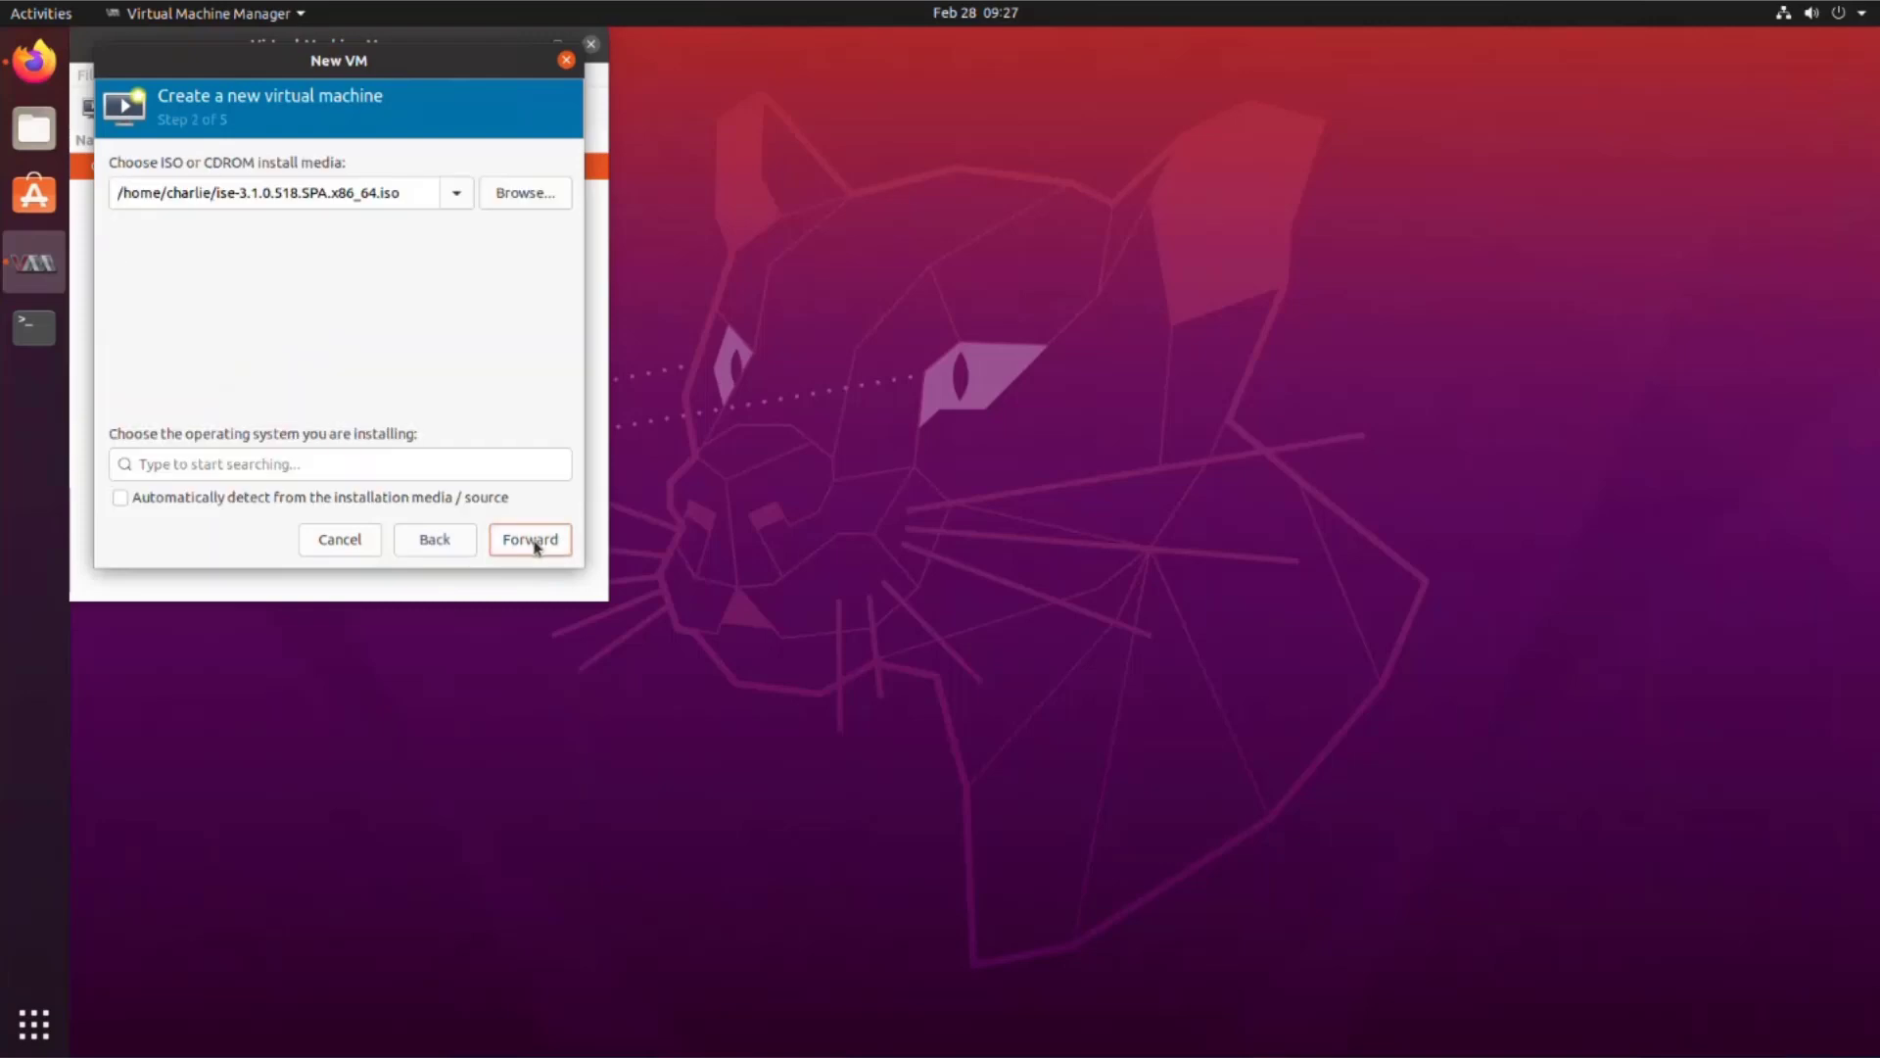
# Step: Turn off OS auto-detection and choose Red Hat Enterprise Linux 8 Unknown
pyautogui.click(170, 502)
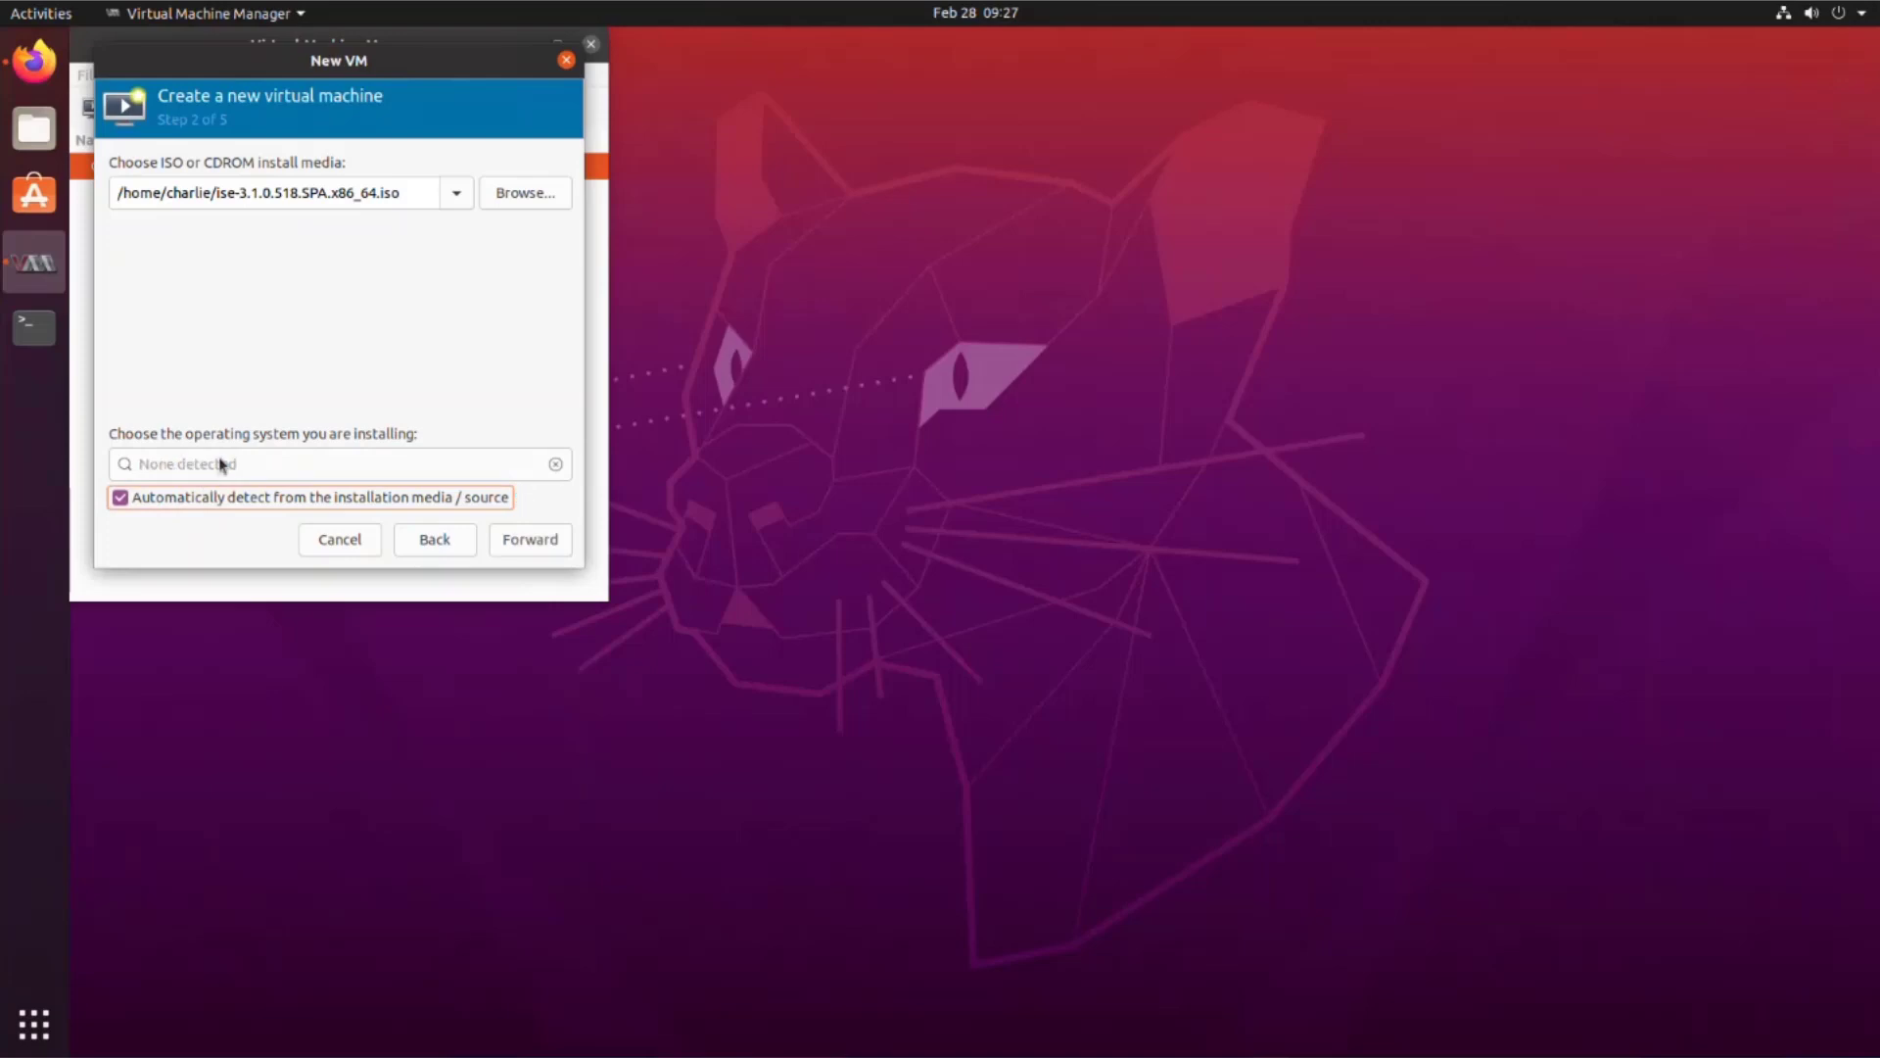
pyautogui.click(184, 504)
pyautogui.click(215, 466)
pyautogui.write('Red')
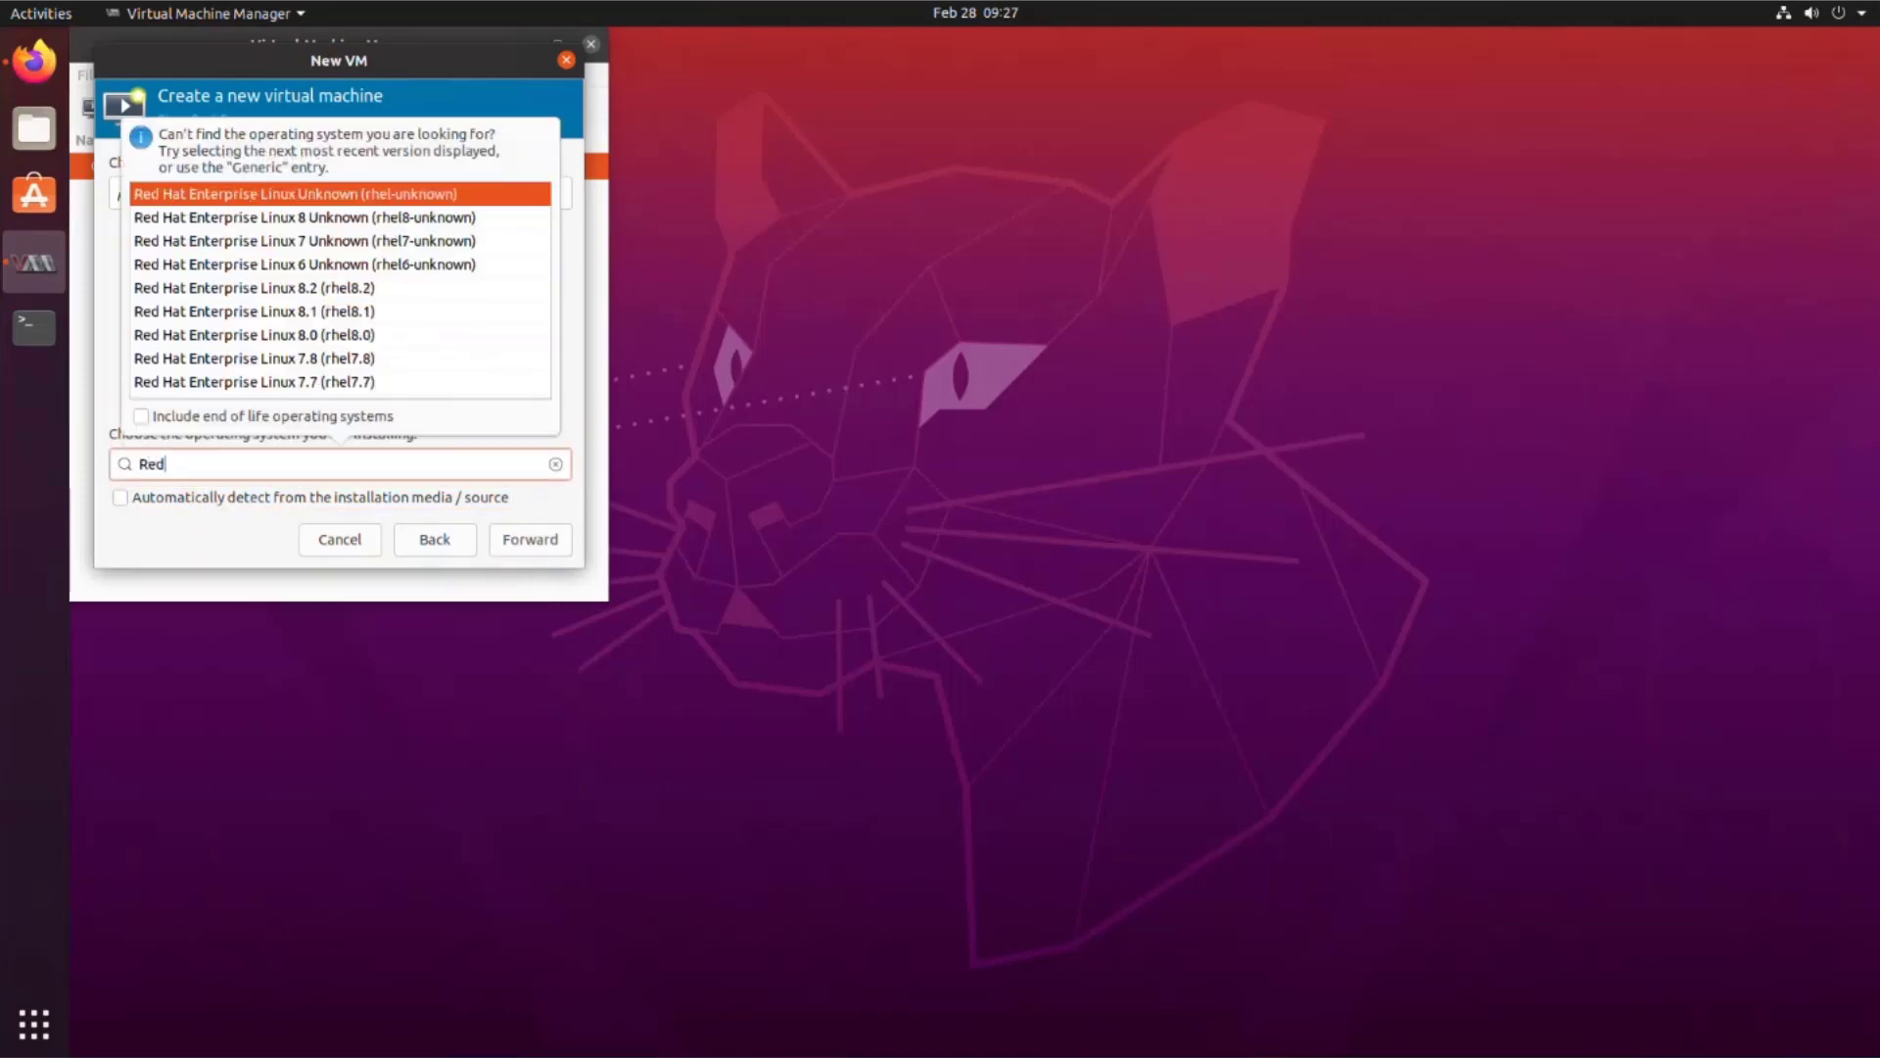
pyautogui.click(369, 216)
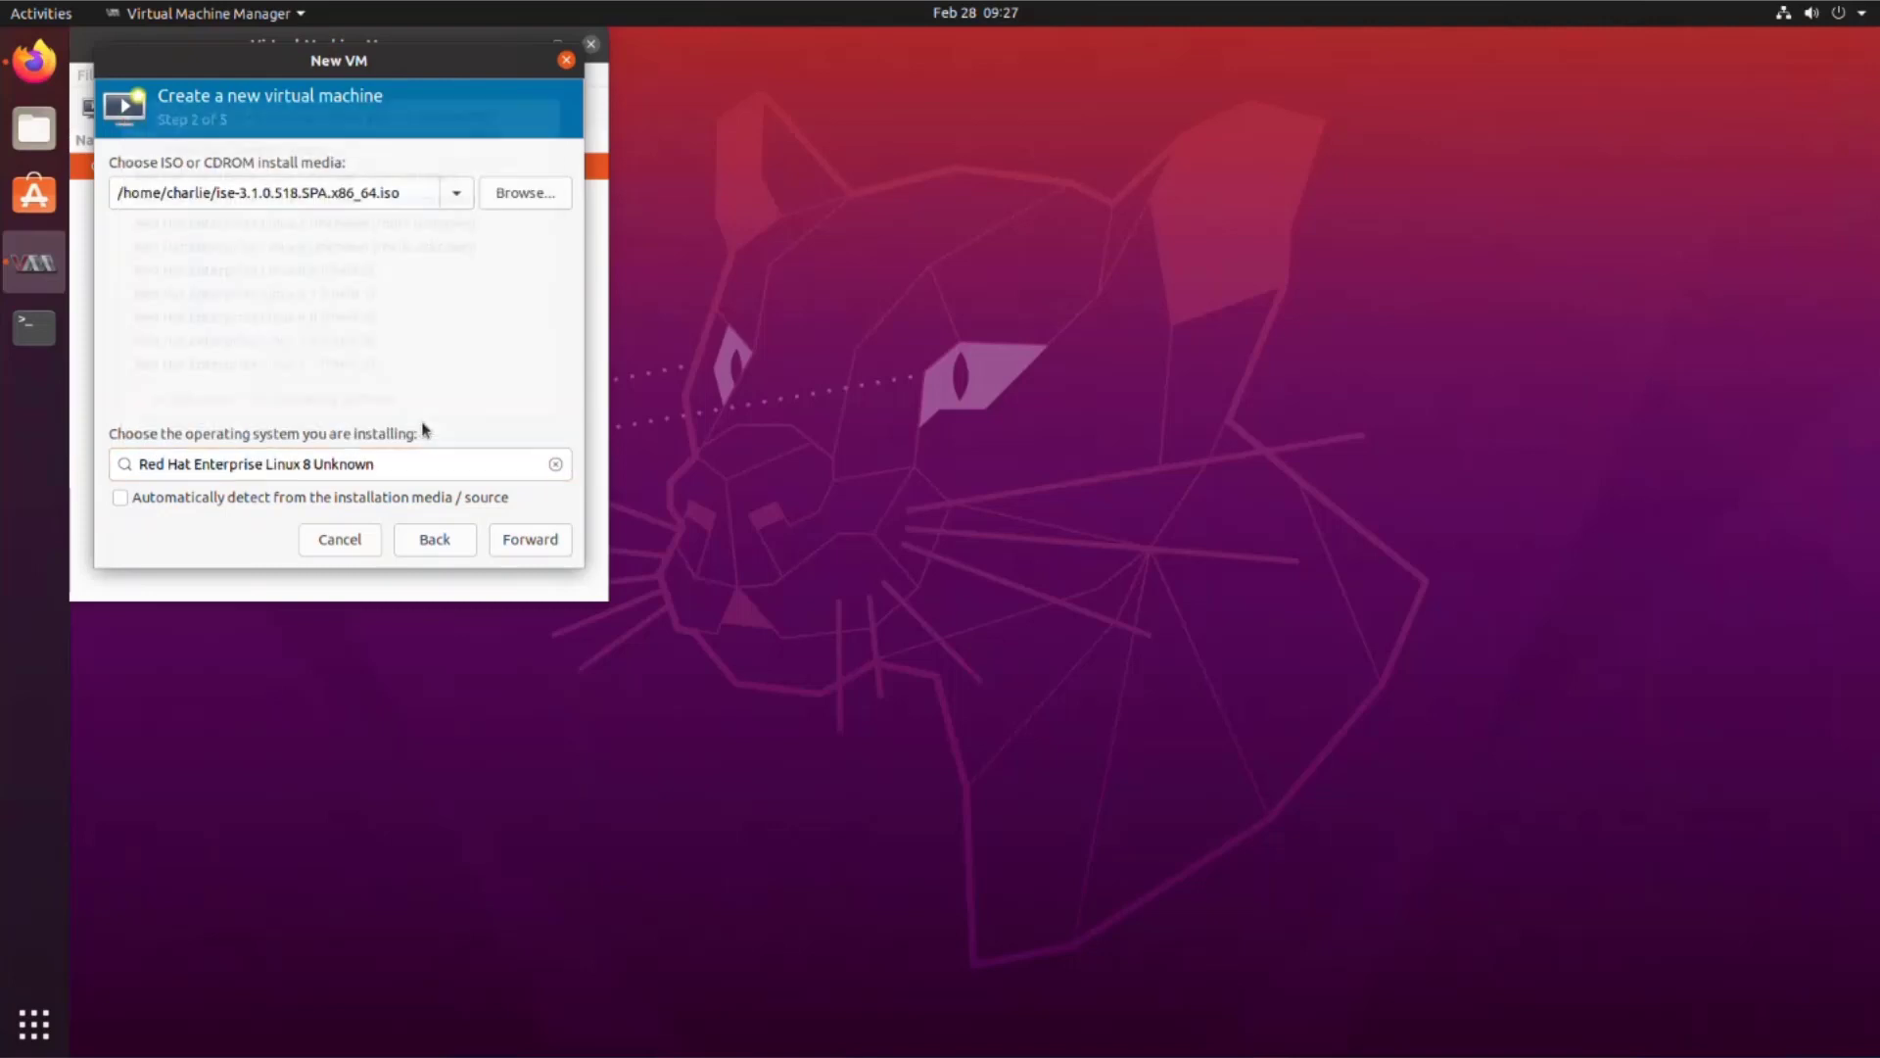
# Step: Allocate 16384 MiB memory, 4 CPUs and a 300 GiB disk
pyautogui.click(526, 547)
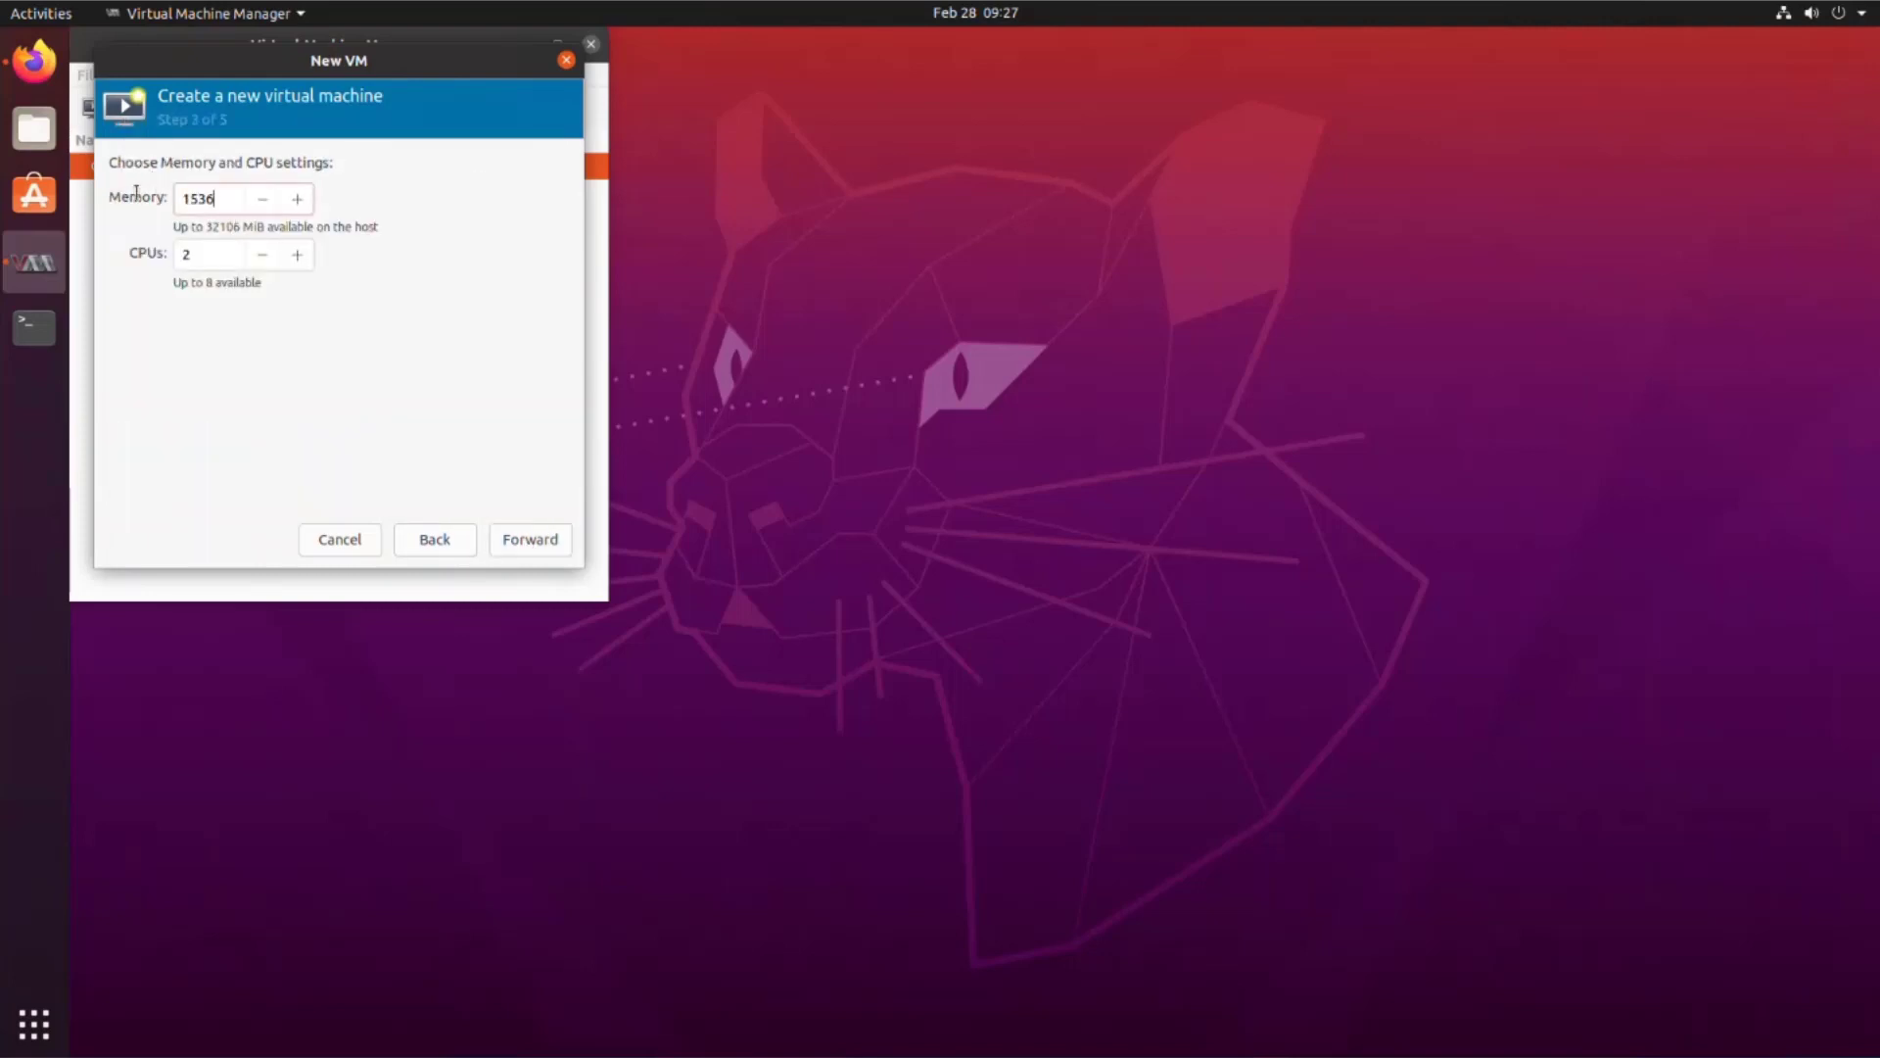
pyautogui.write('167')
pyautogui.write('84')
pyautogui.press('Tab')
pyautogui.write('4')
pyautogui.click(530, 539)
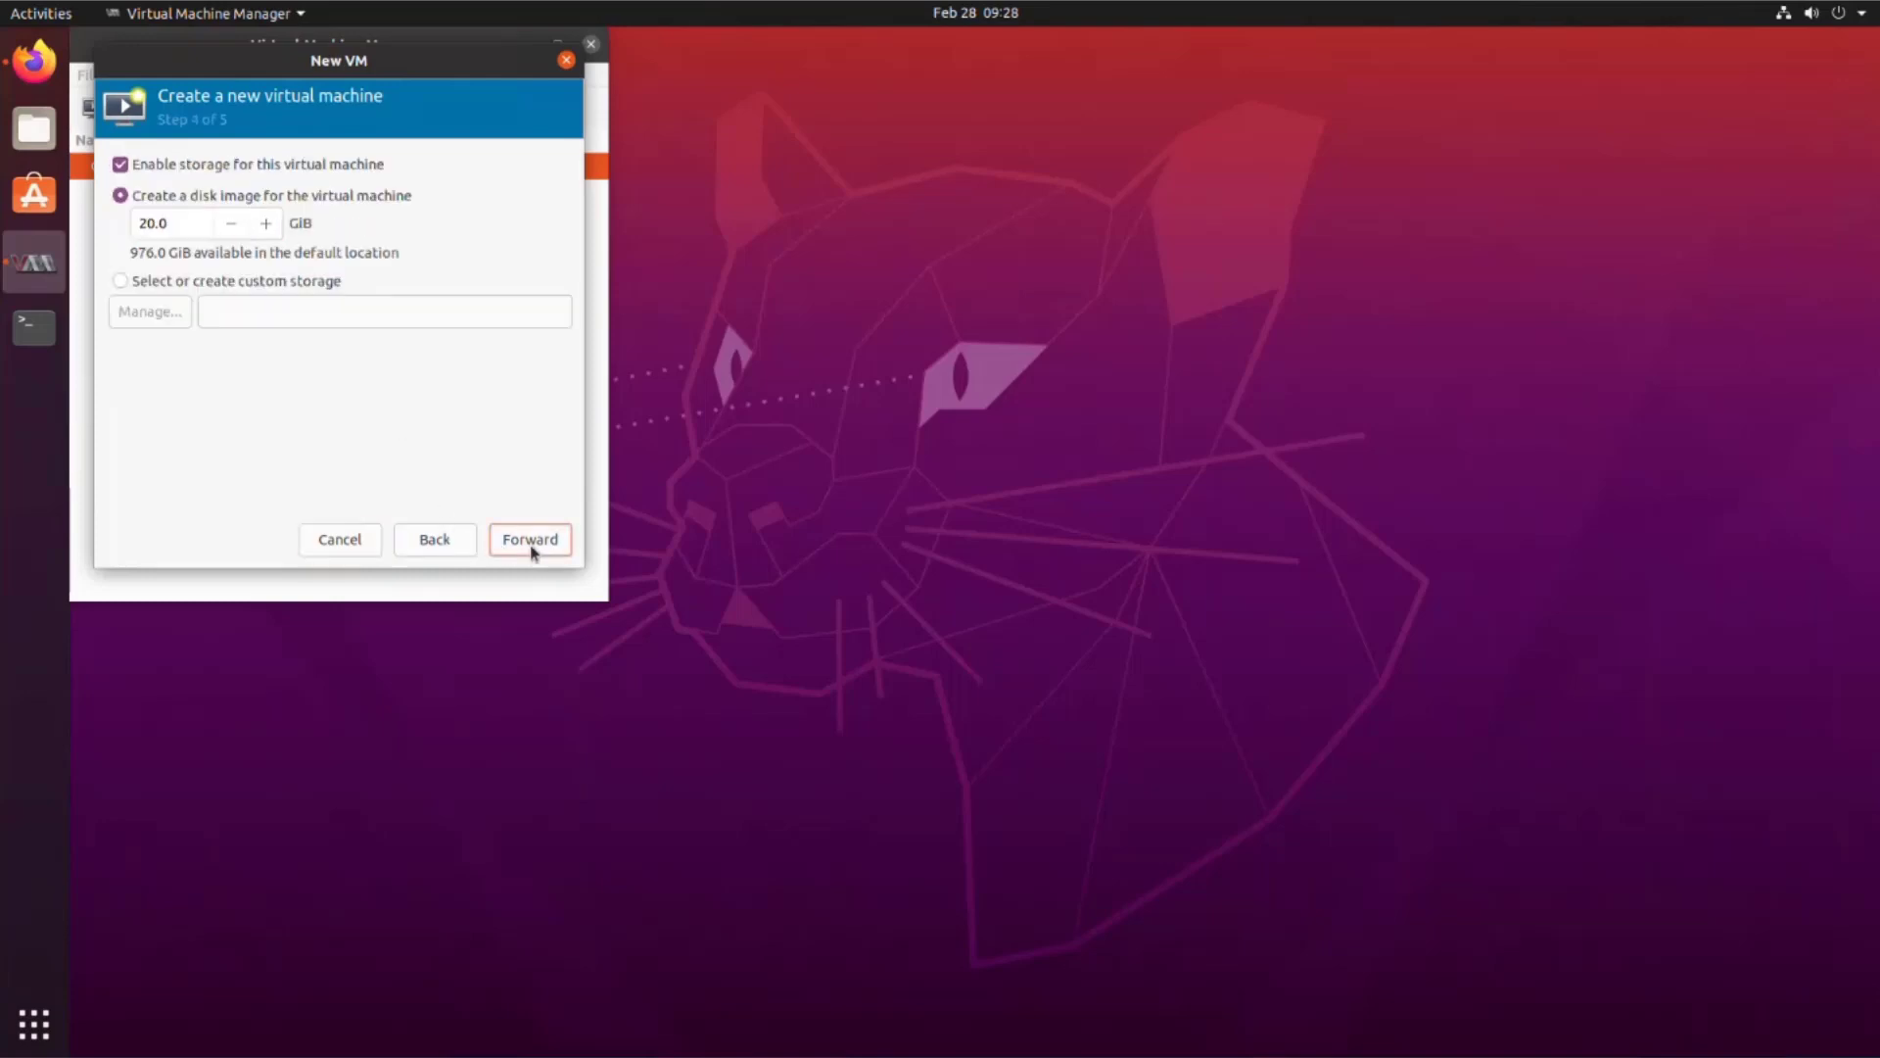
pyautogui.moveTo(171, 224); pyautogui.dragTo(132, 232)
pyautogui.write('300')
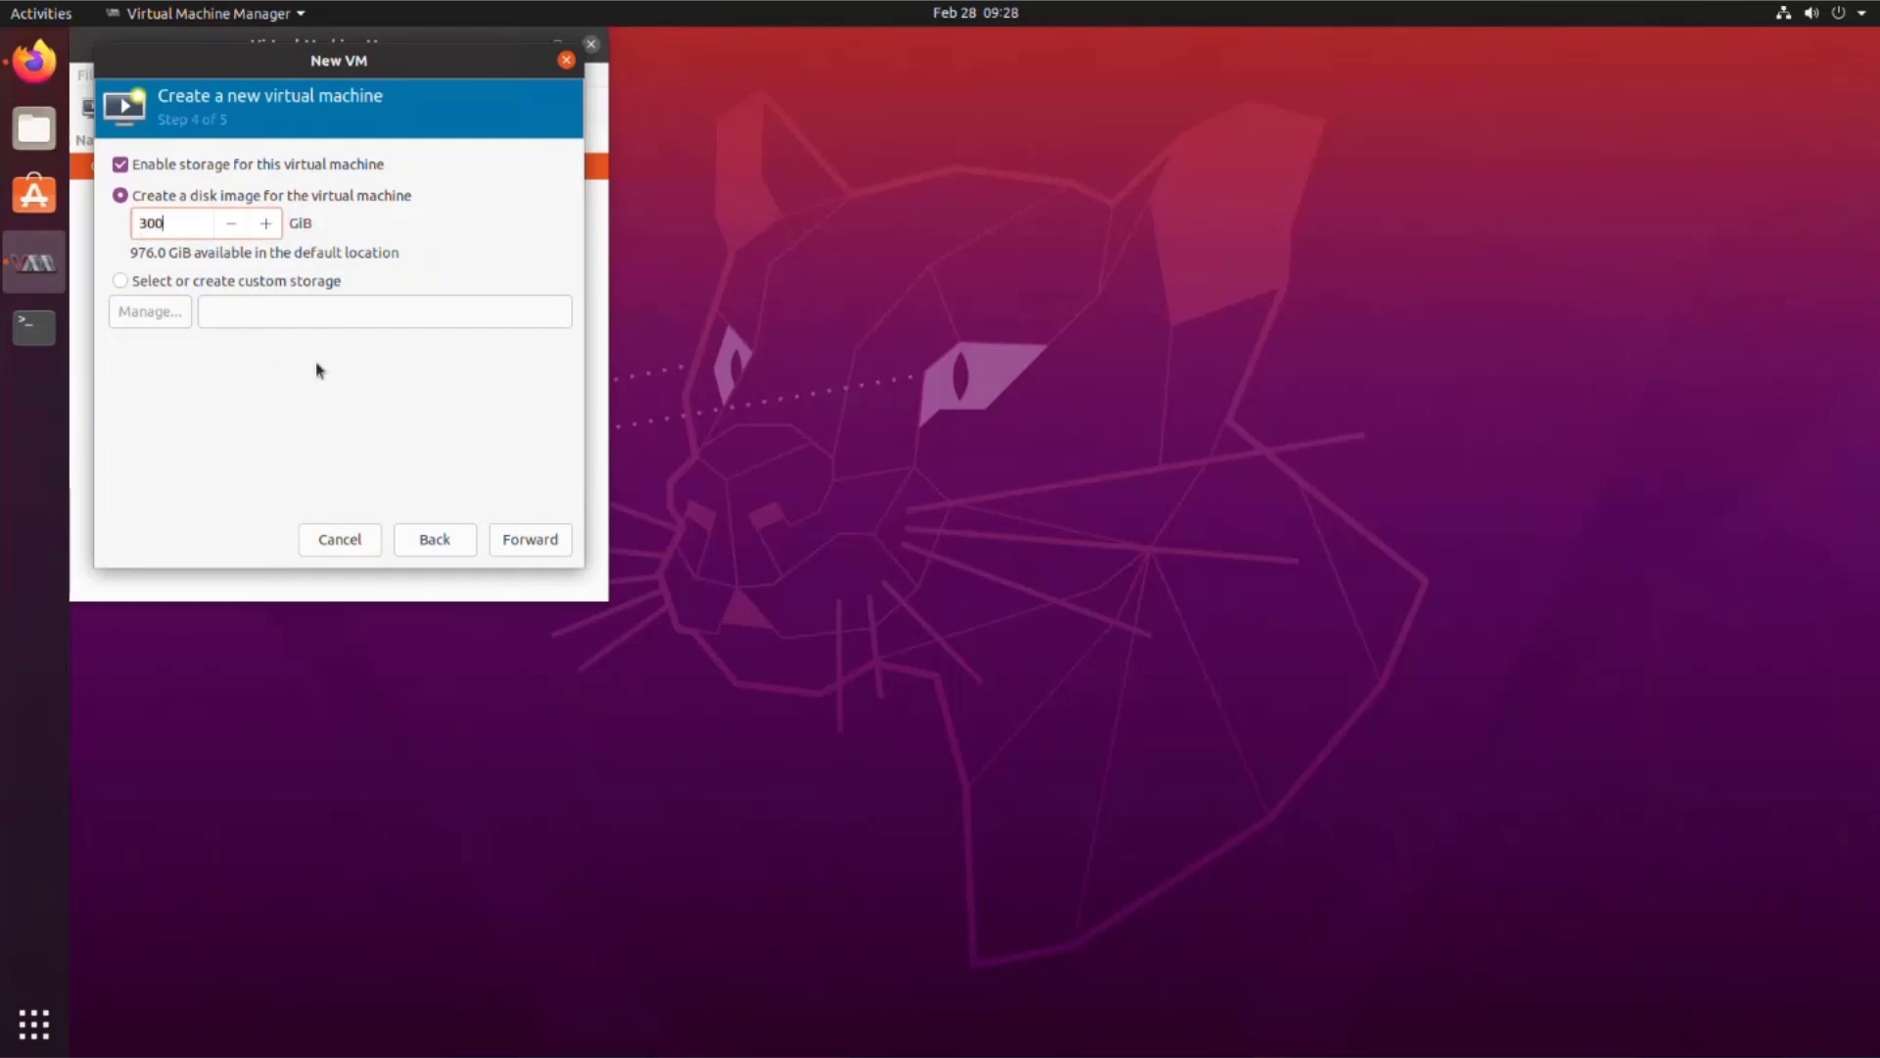
# Step: Name the VM Demo_Lab_ISE_3.1_KVM and enable customizing configuration before install
pyautogui.click(515, 542)
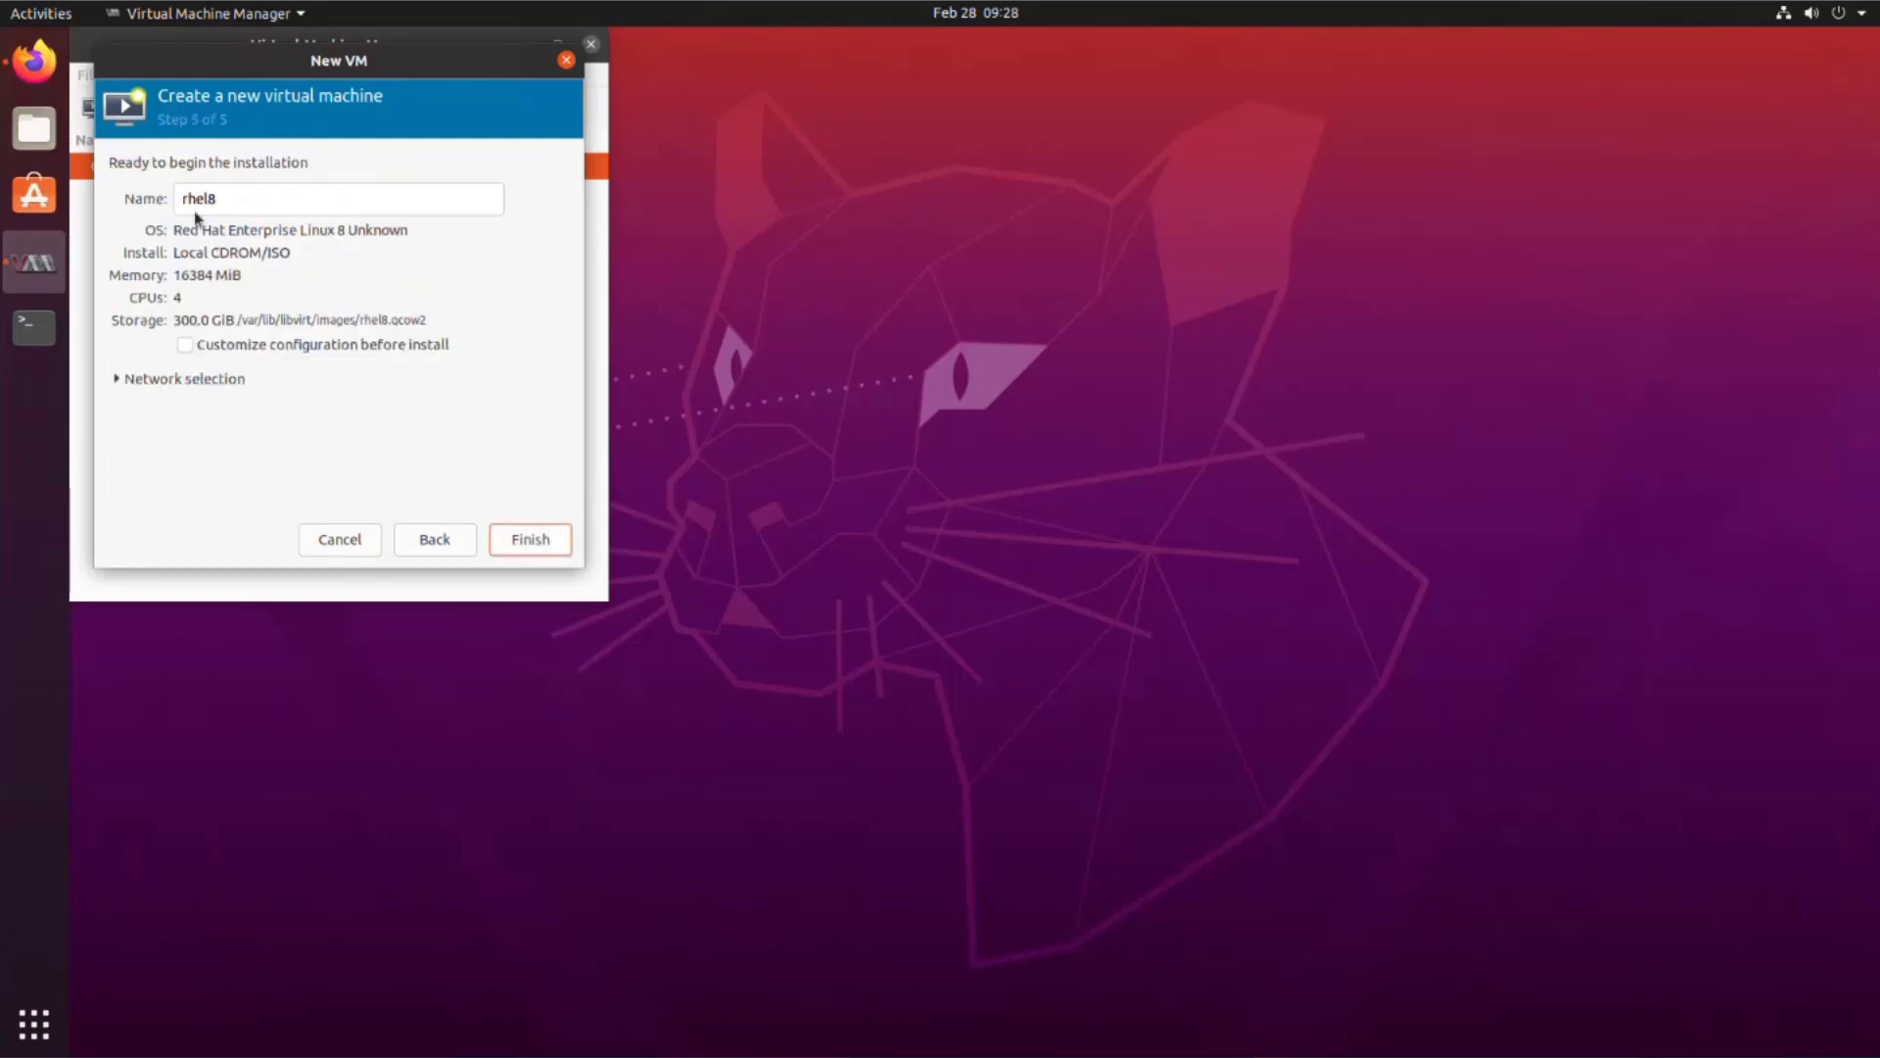
pyautogui.moveTo(231, 200); pyautogui.dragTo(179, 199)
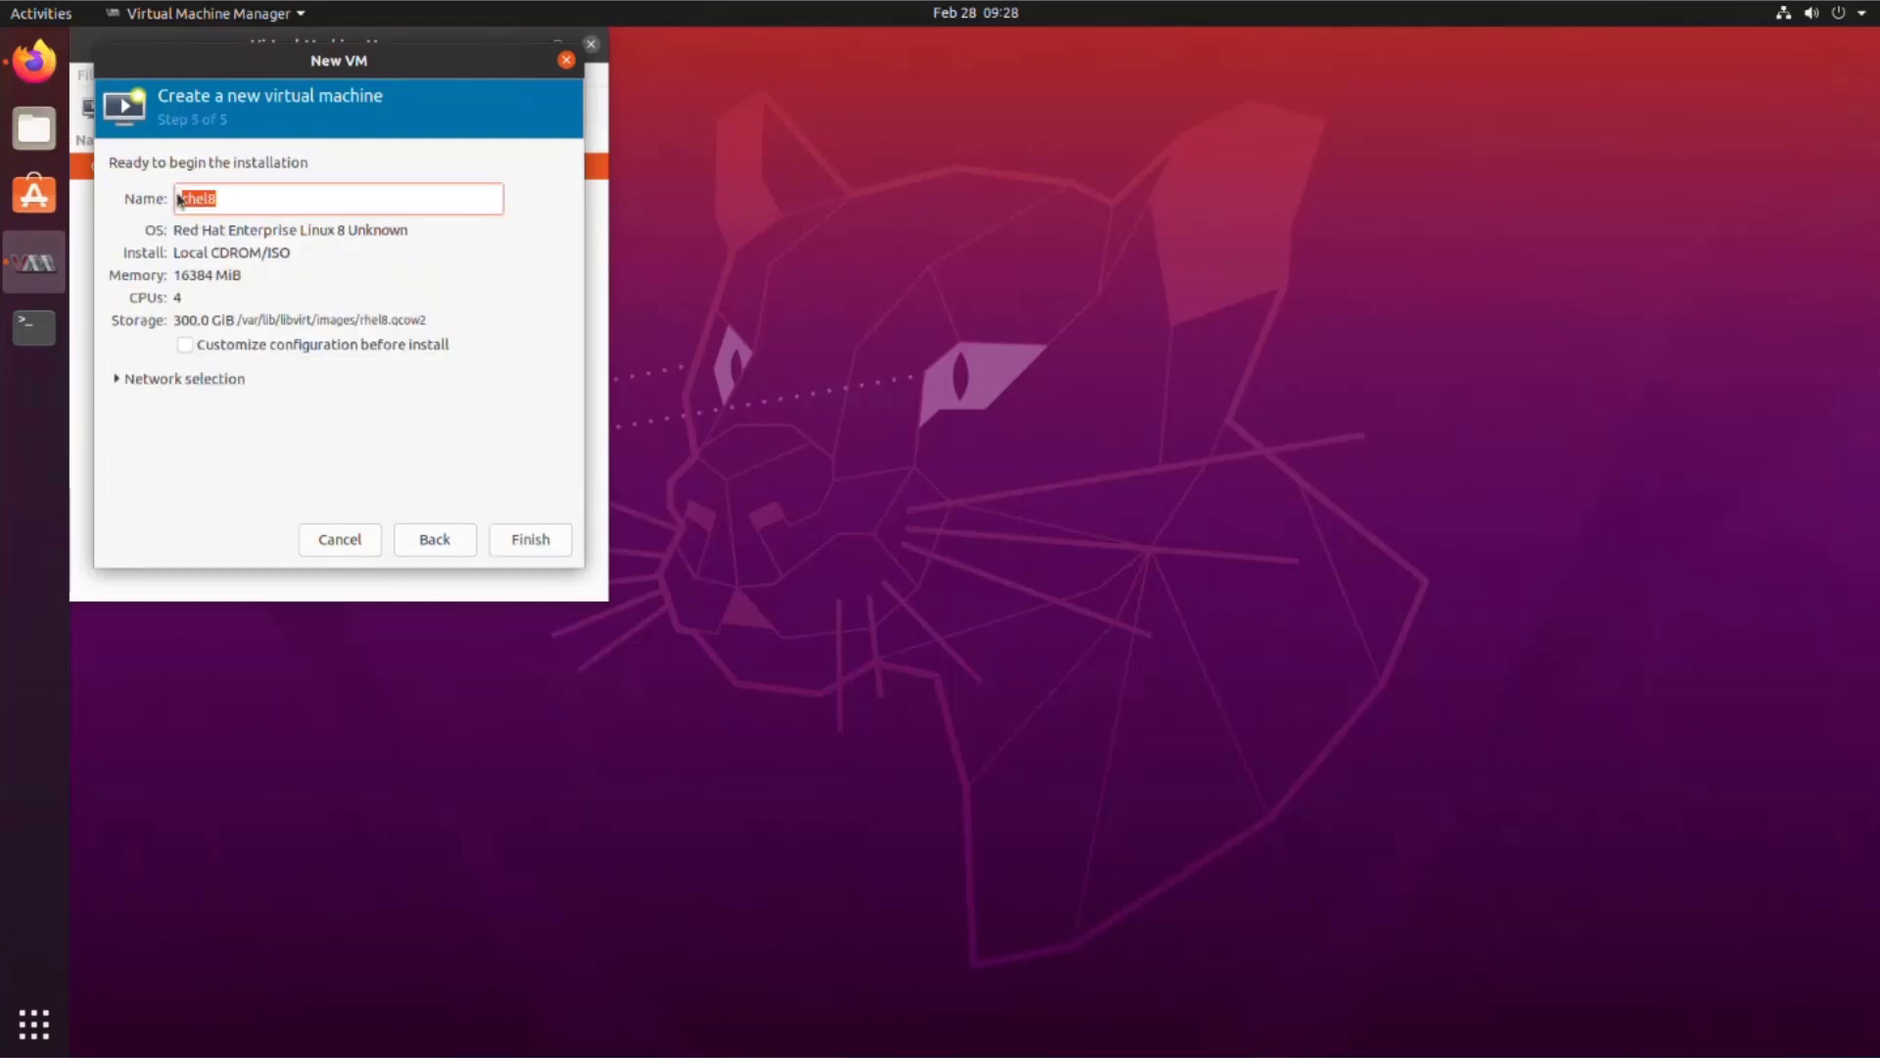
pyautogui.write('Demo_Lab_ISE_')
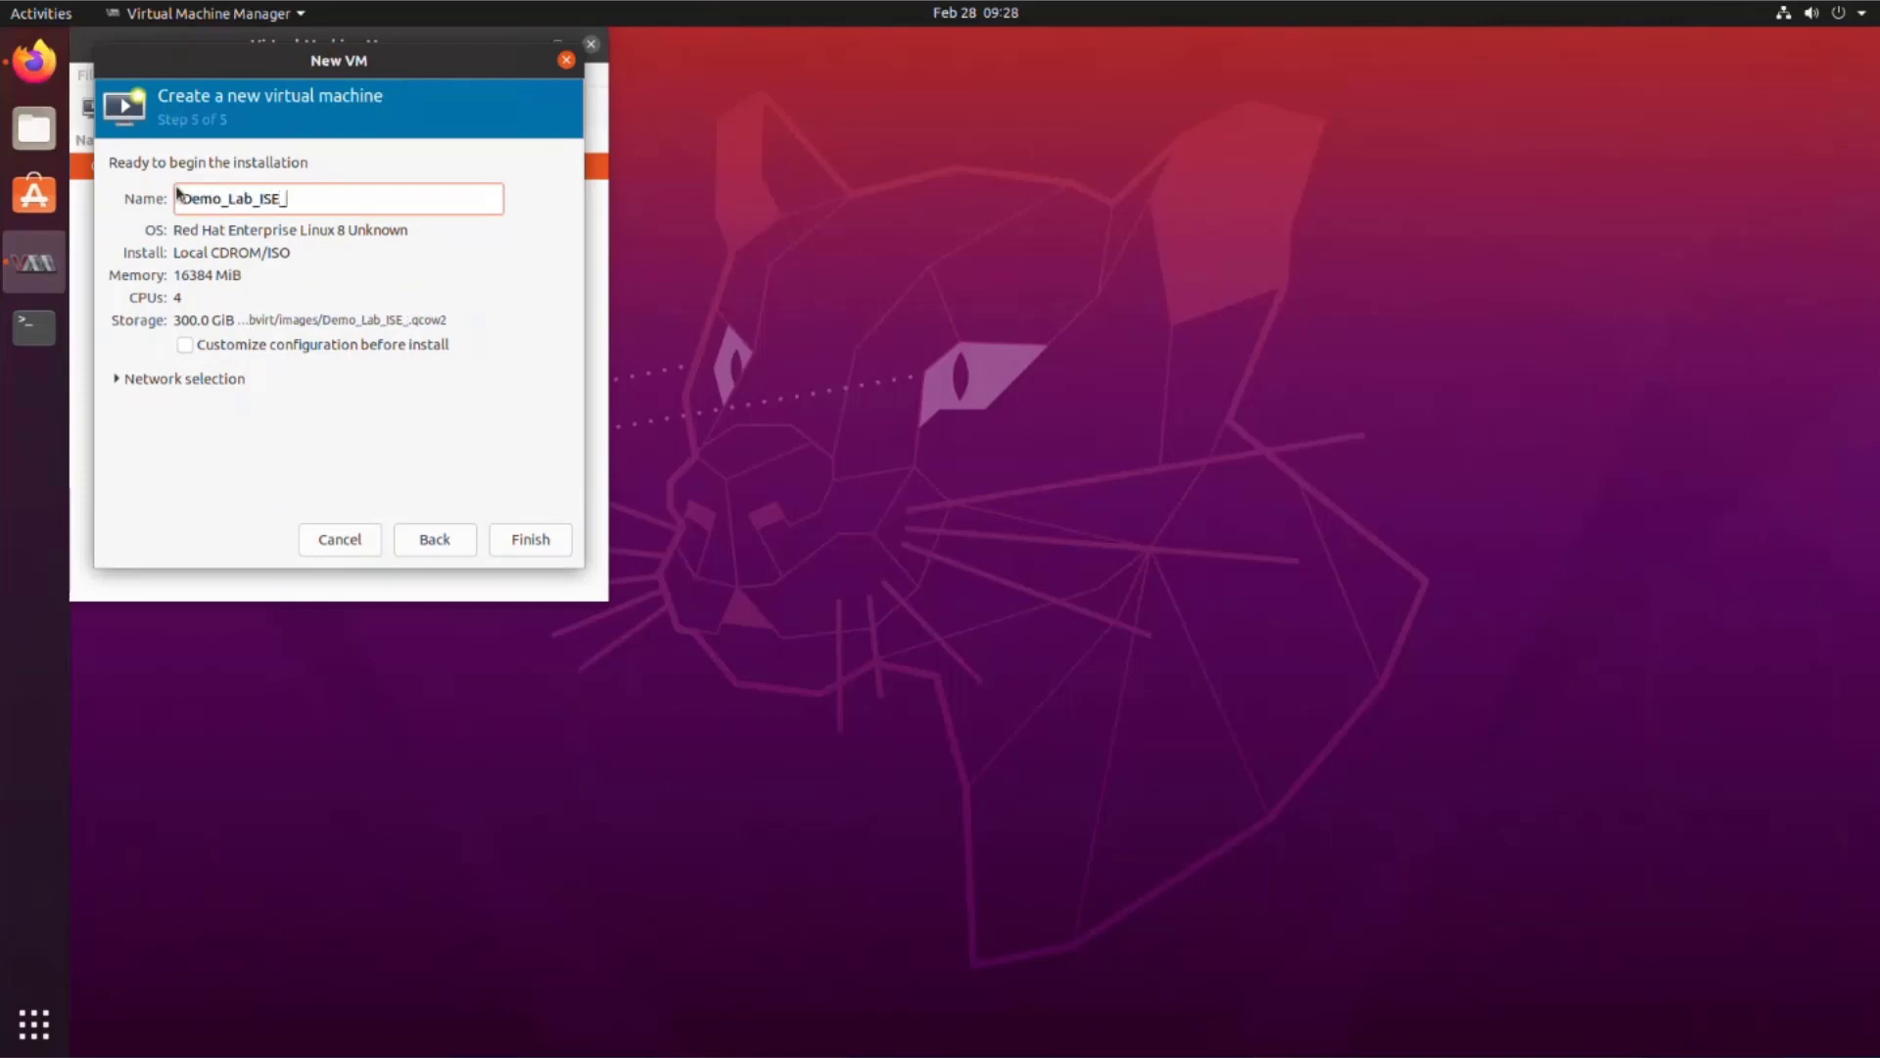
pyautogui.write('3.1_KVM')
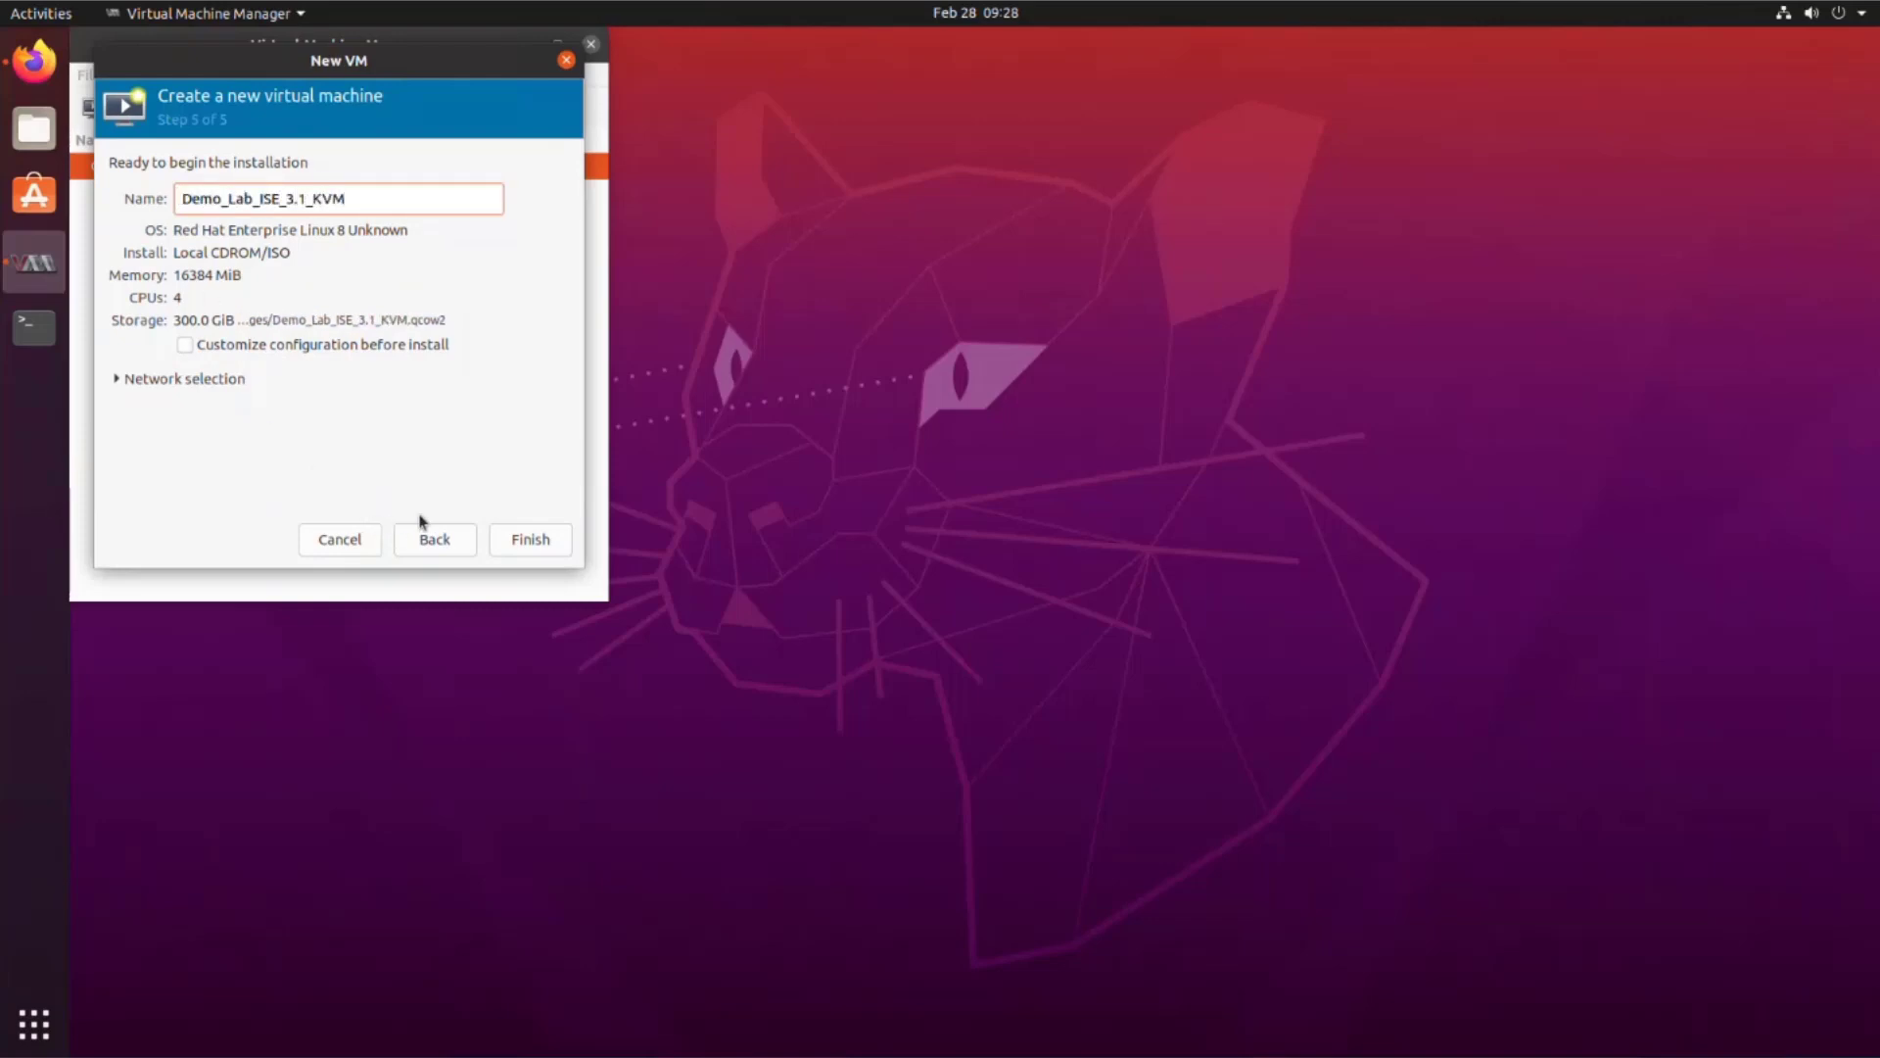
pyautogui.click(186, 345)
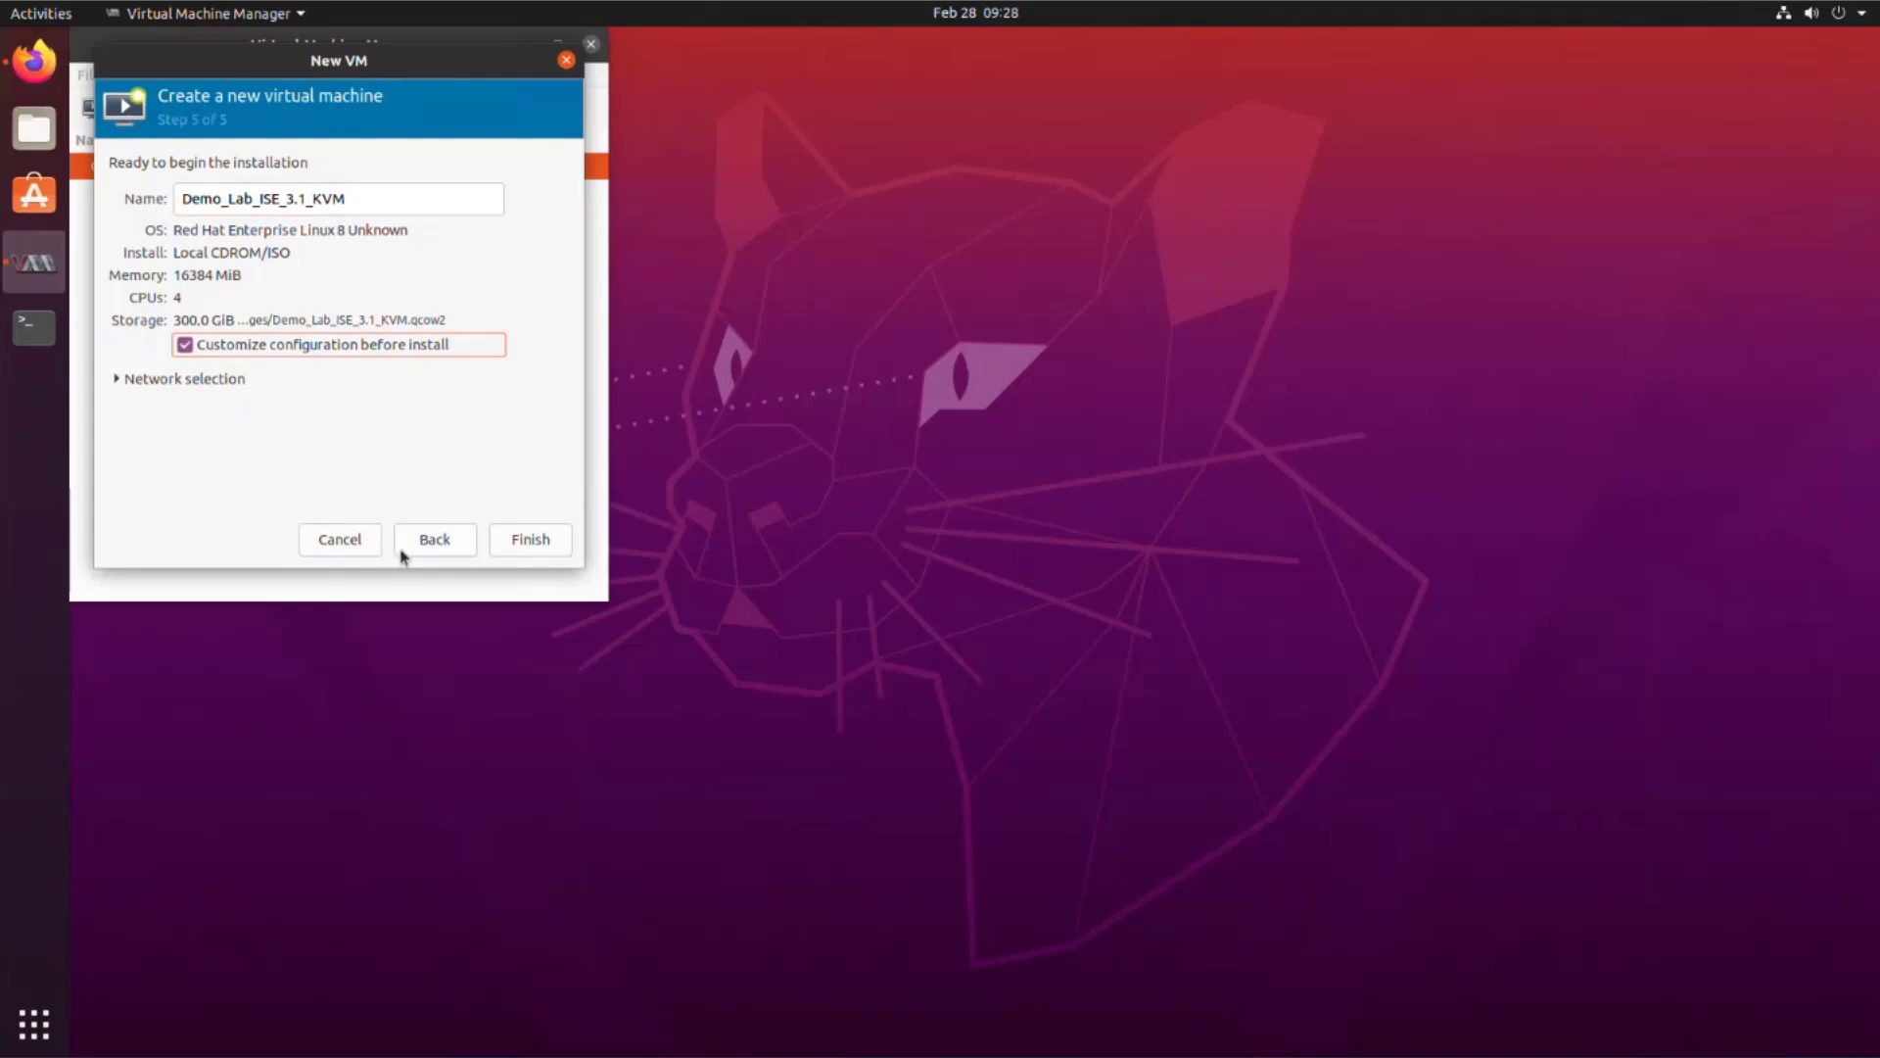
# Step: Set the NIC's network source to host device ens160 macvtap
pyautogui.press('Return')
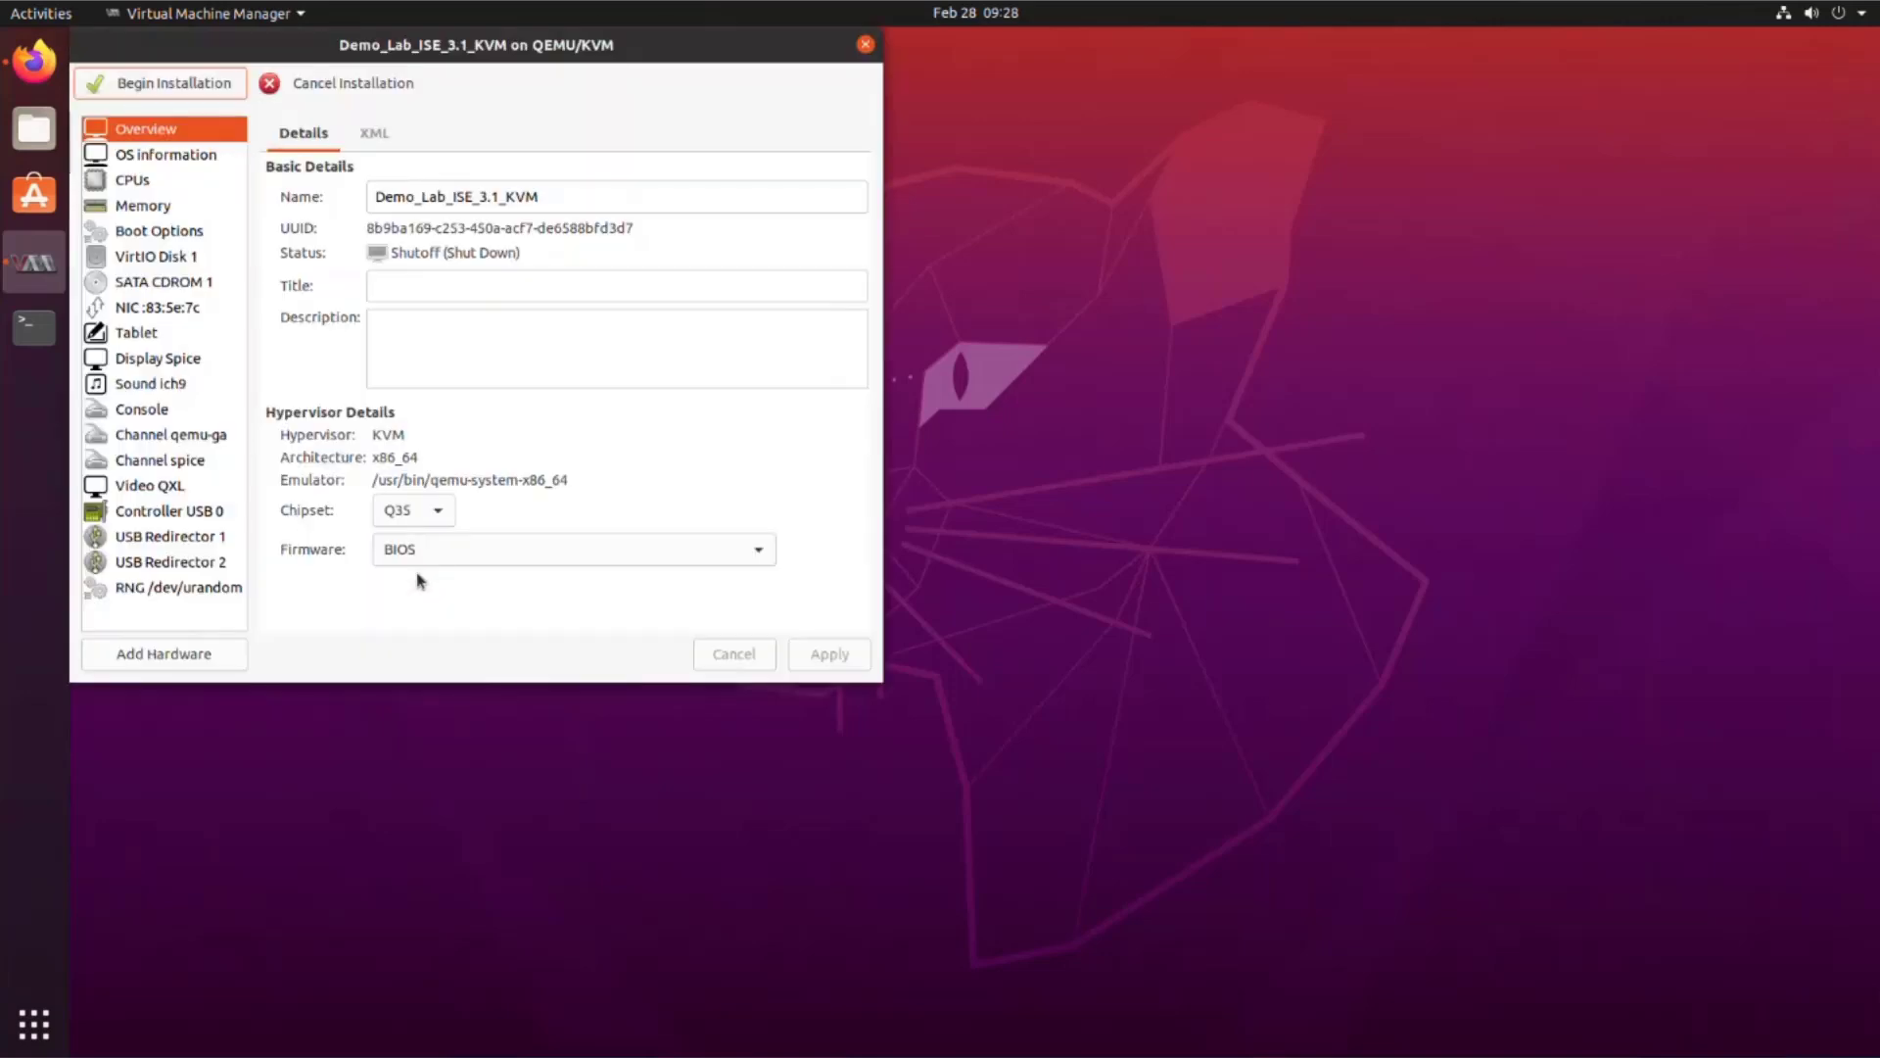
pyautogui.click(129, 314)
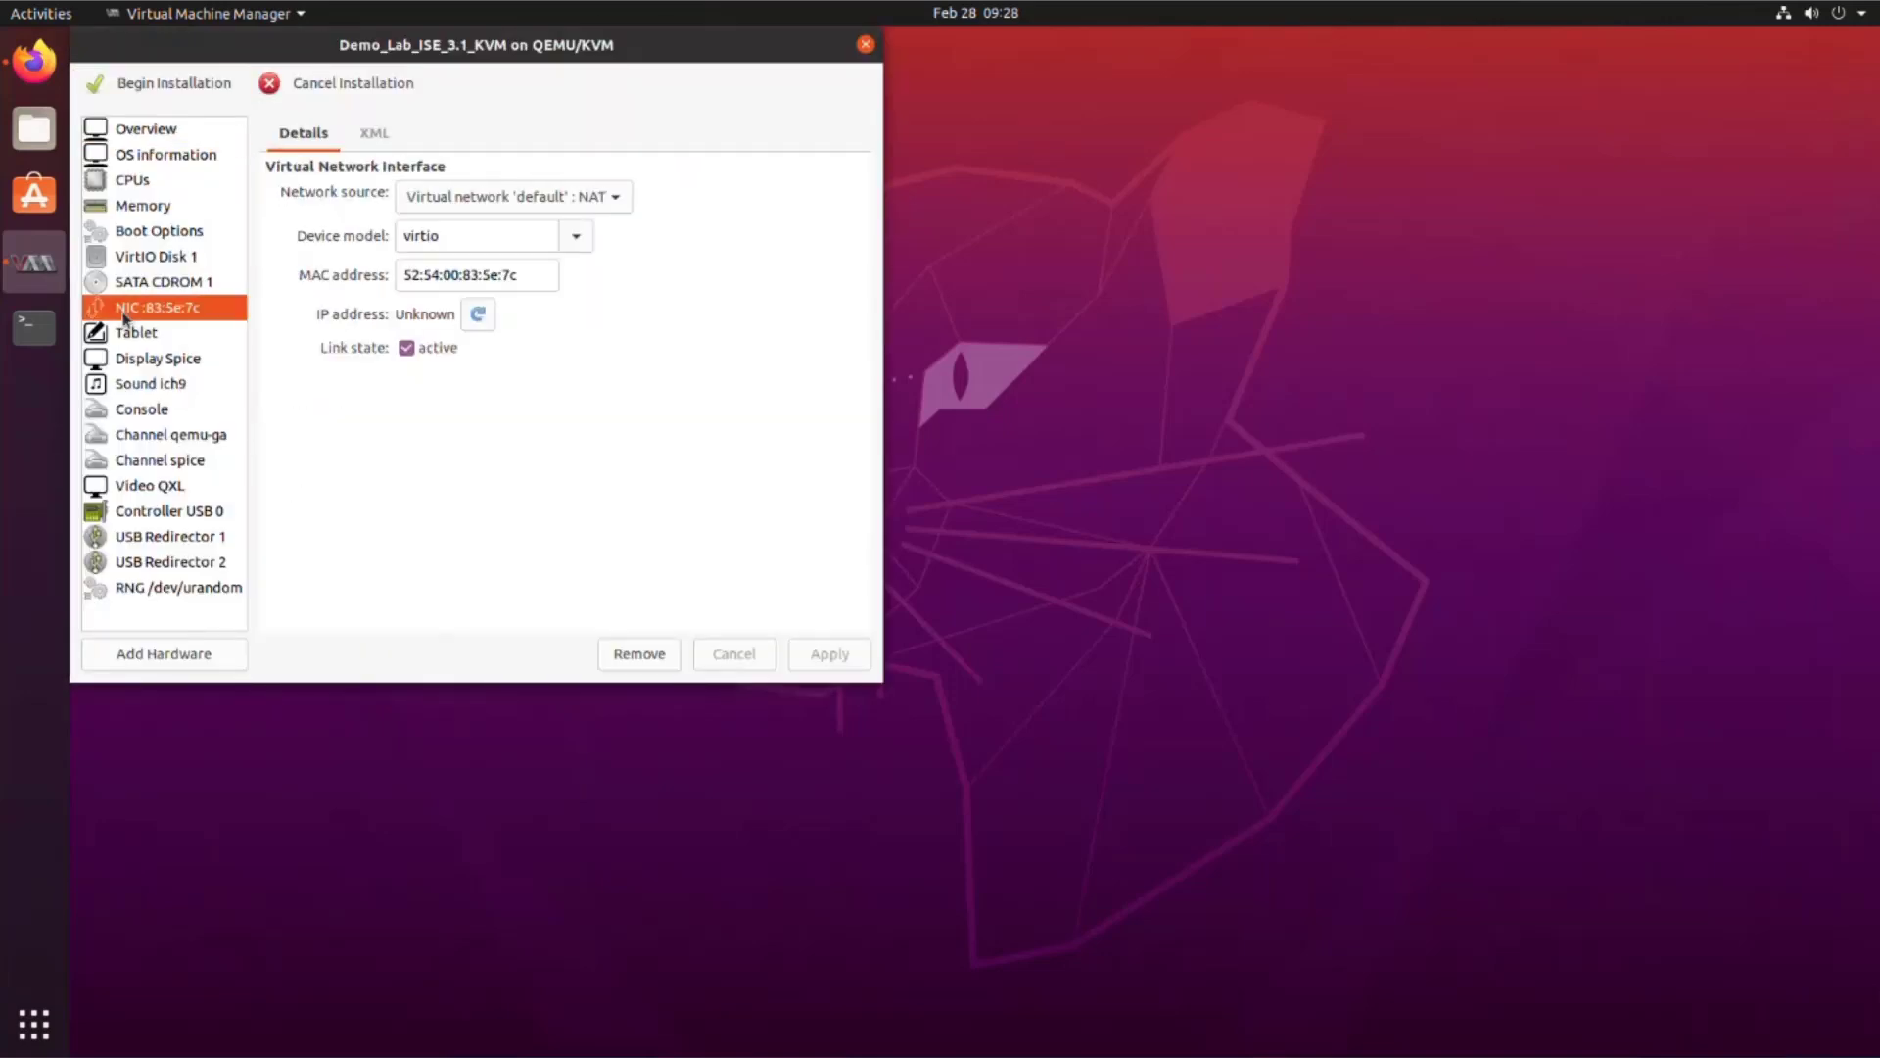
pyautogui.click(630, 196)
pyautogui.click(574, 235)
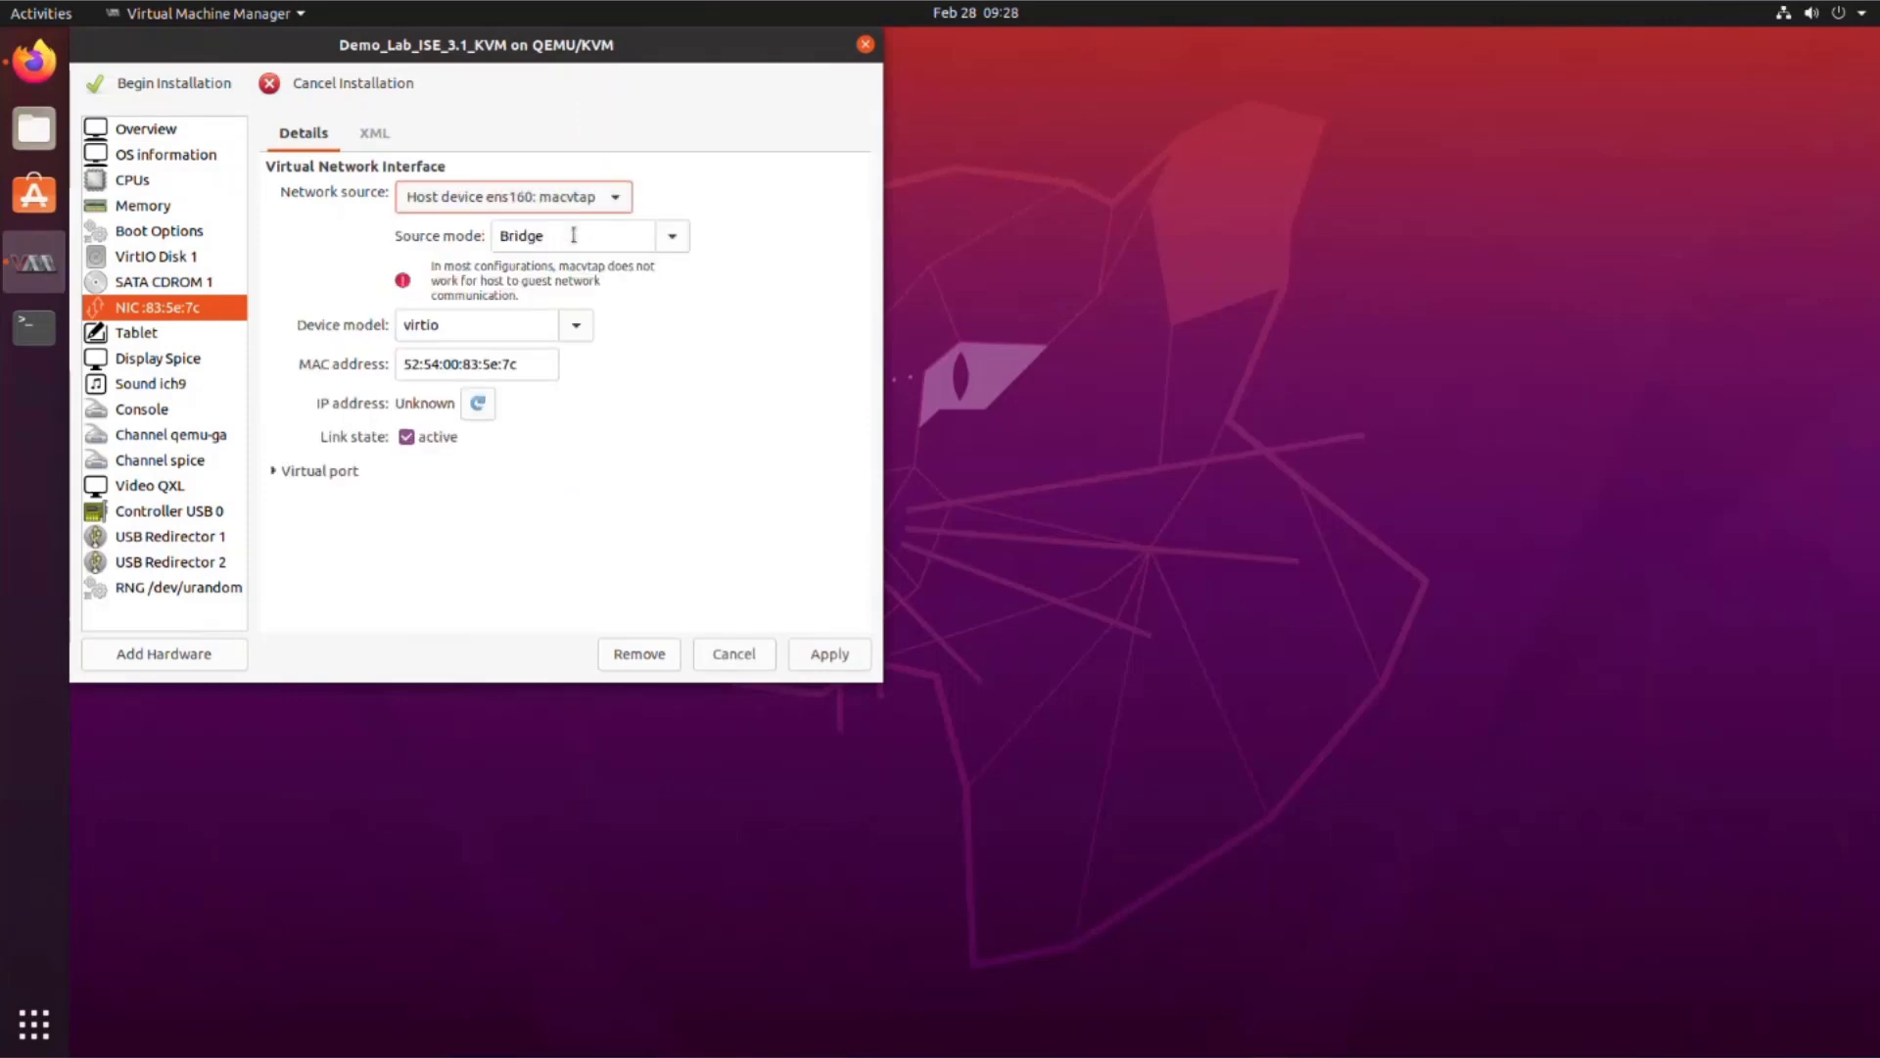
# Step: Add a second storage device of type CD-ROM to the VM
pyautogui.click(151, 655)
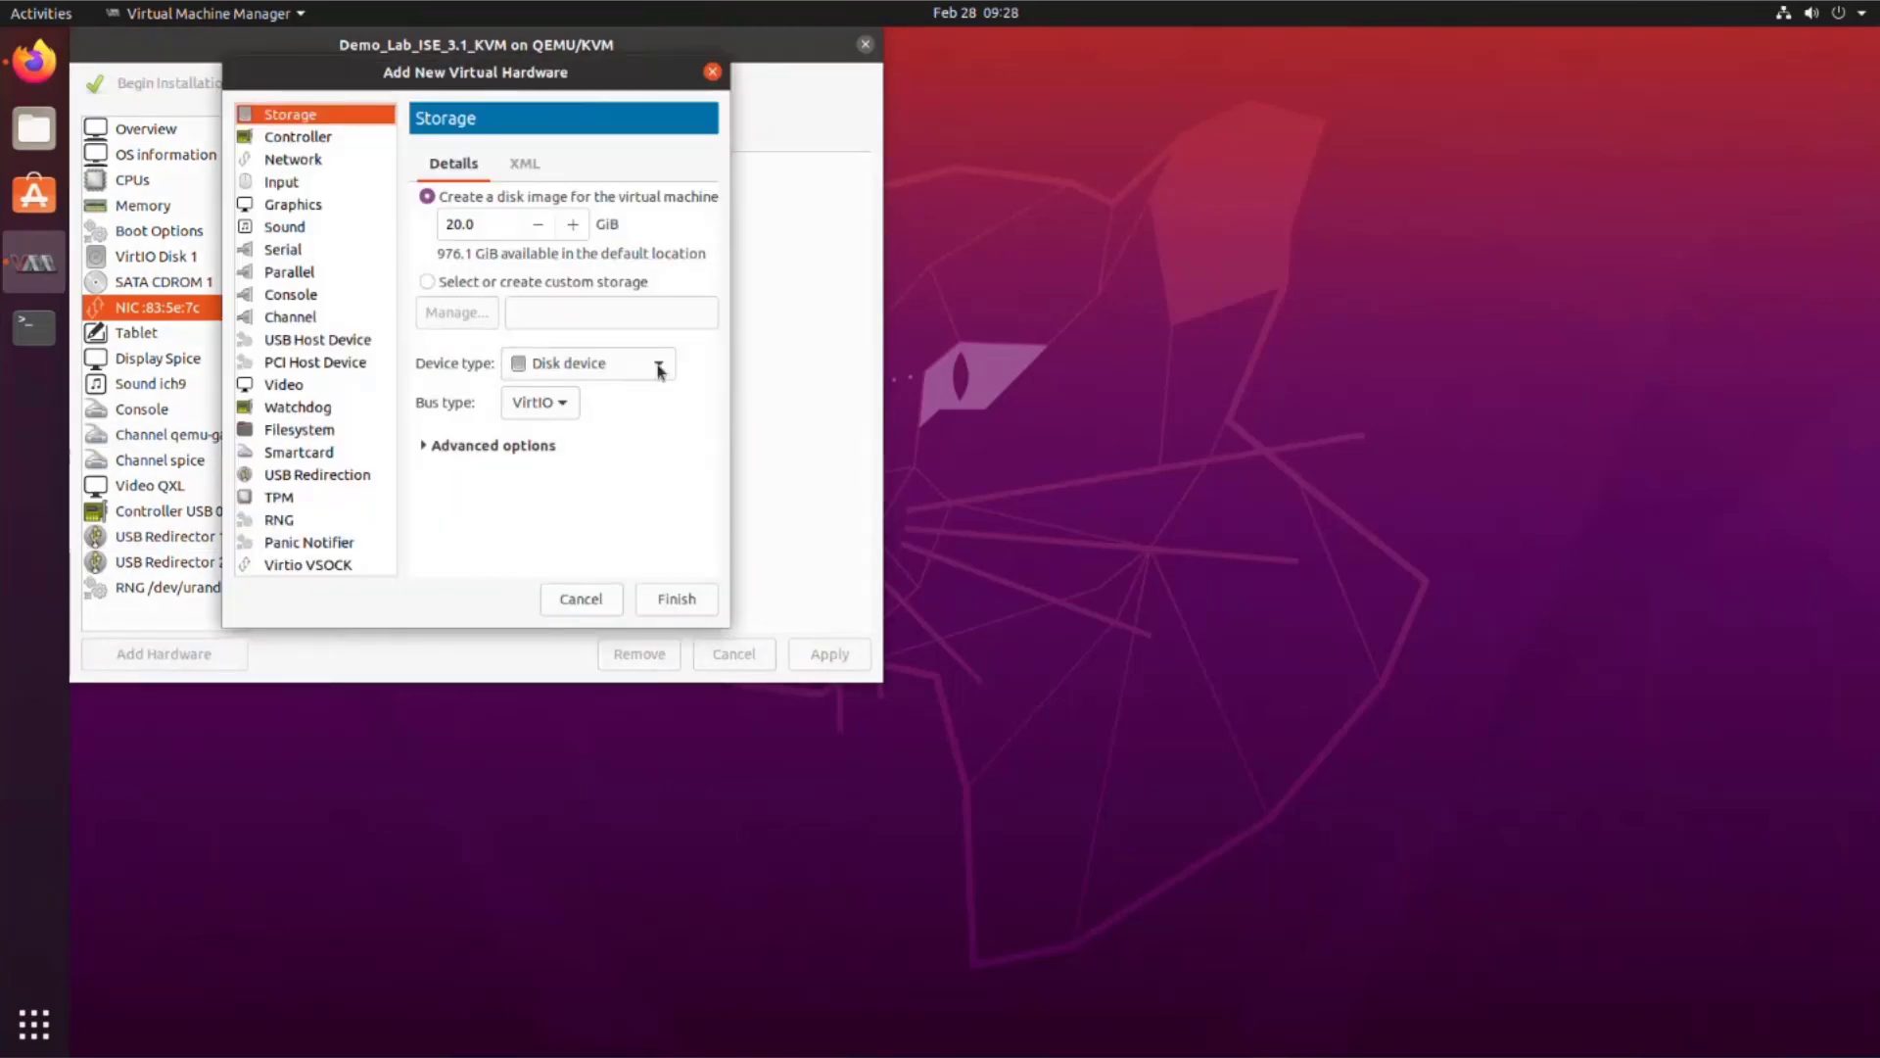
pyautogui.click(658, 364)
pyautogui.click(629, 396)
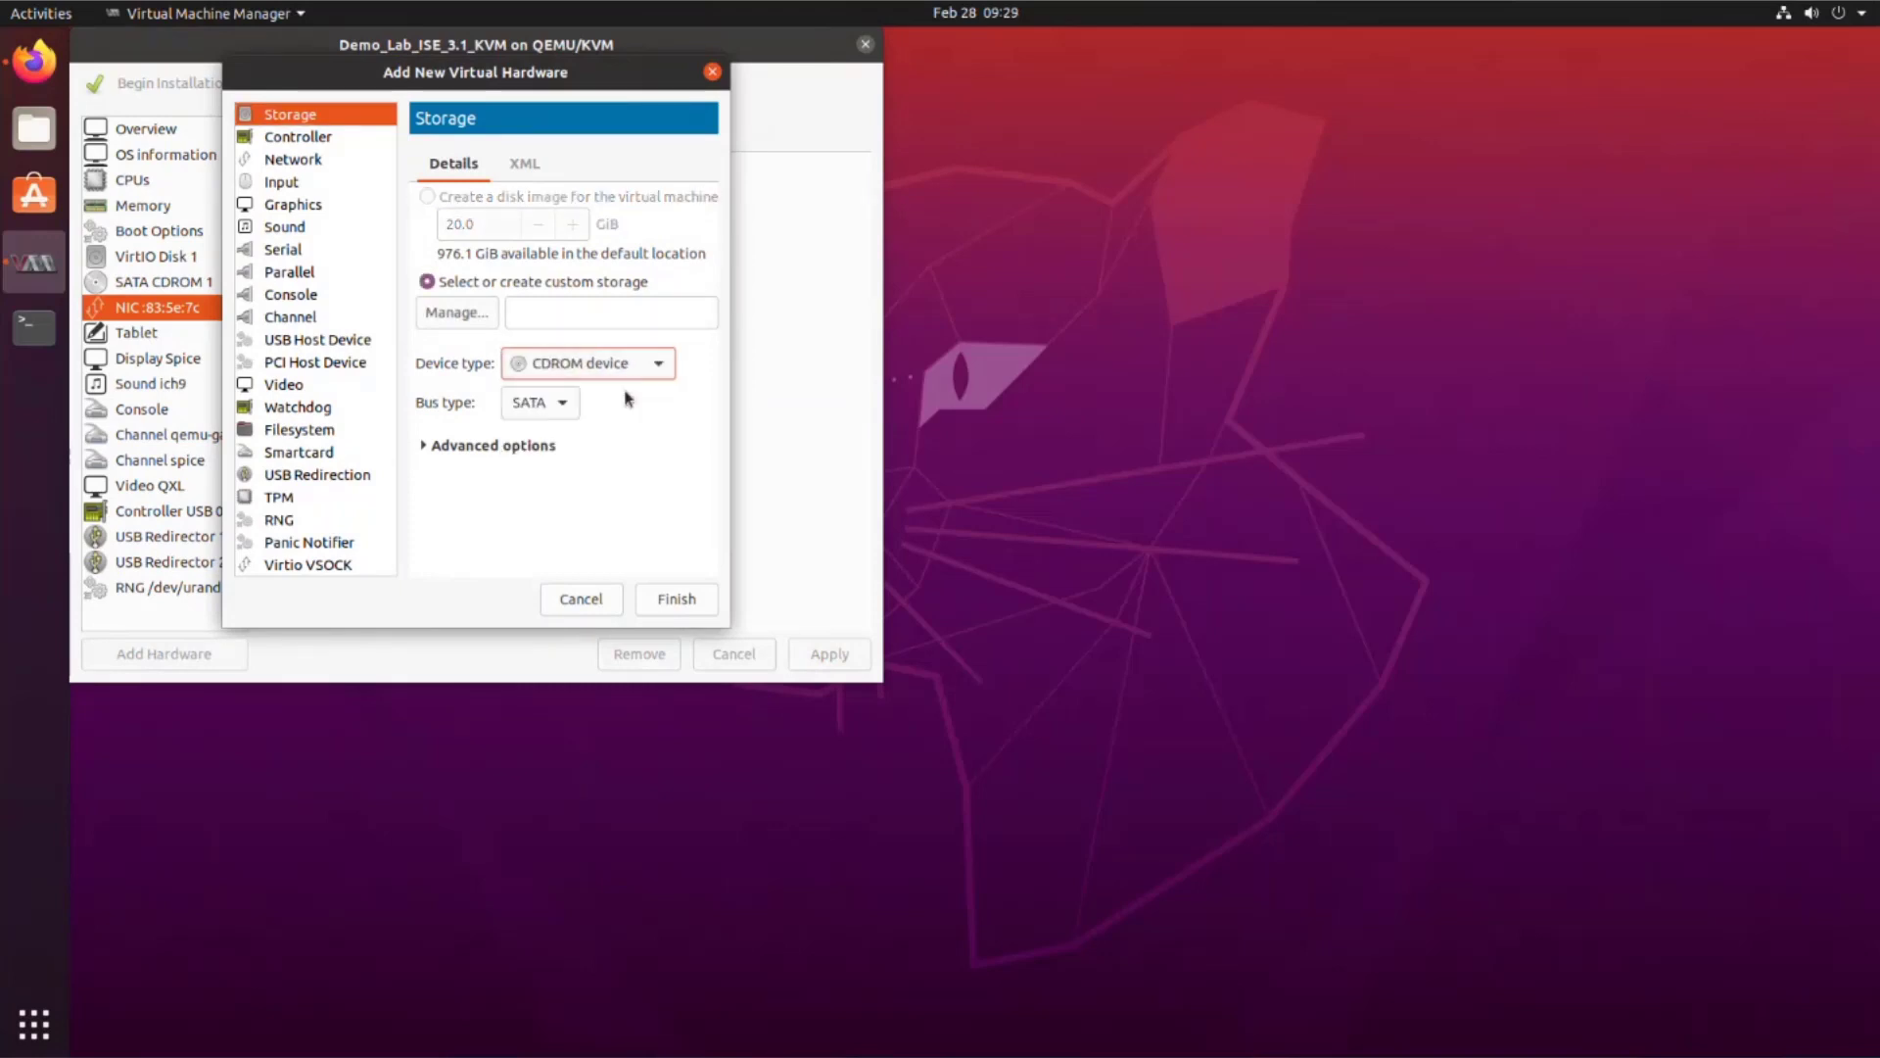
pyautogui.click(662, 599)
# Step: Apply the network change and attach ise31pan.img to SATA CDROM 2
pyautogui.click(167, 282)
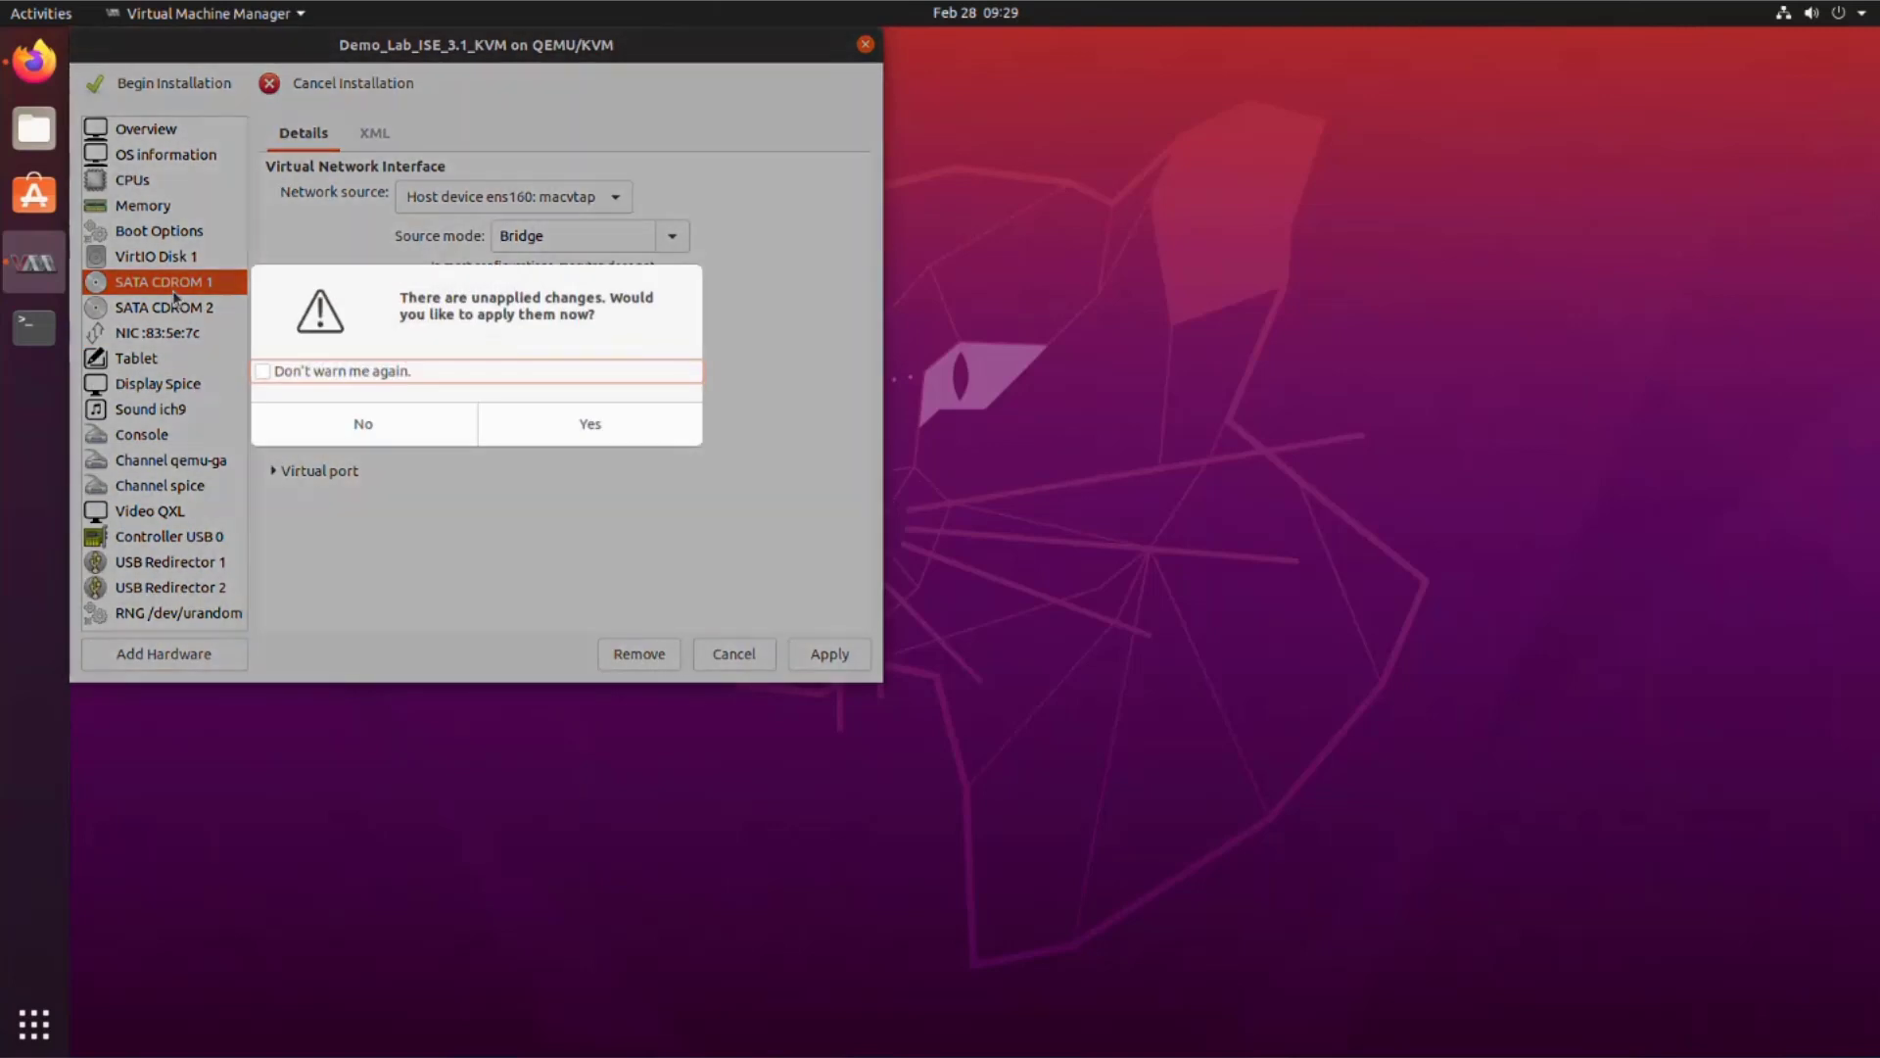
pyautogui.click(511, 427)
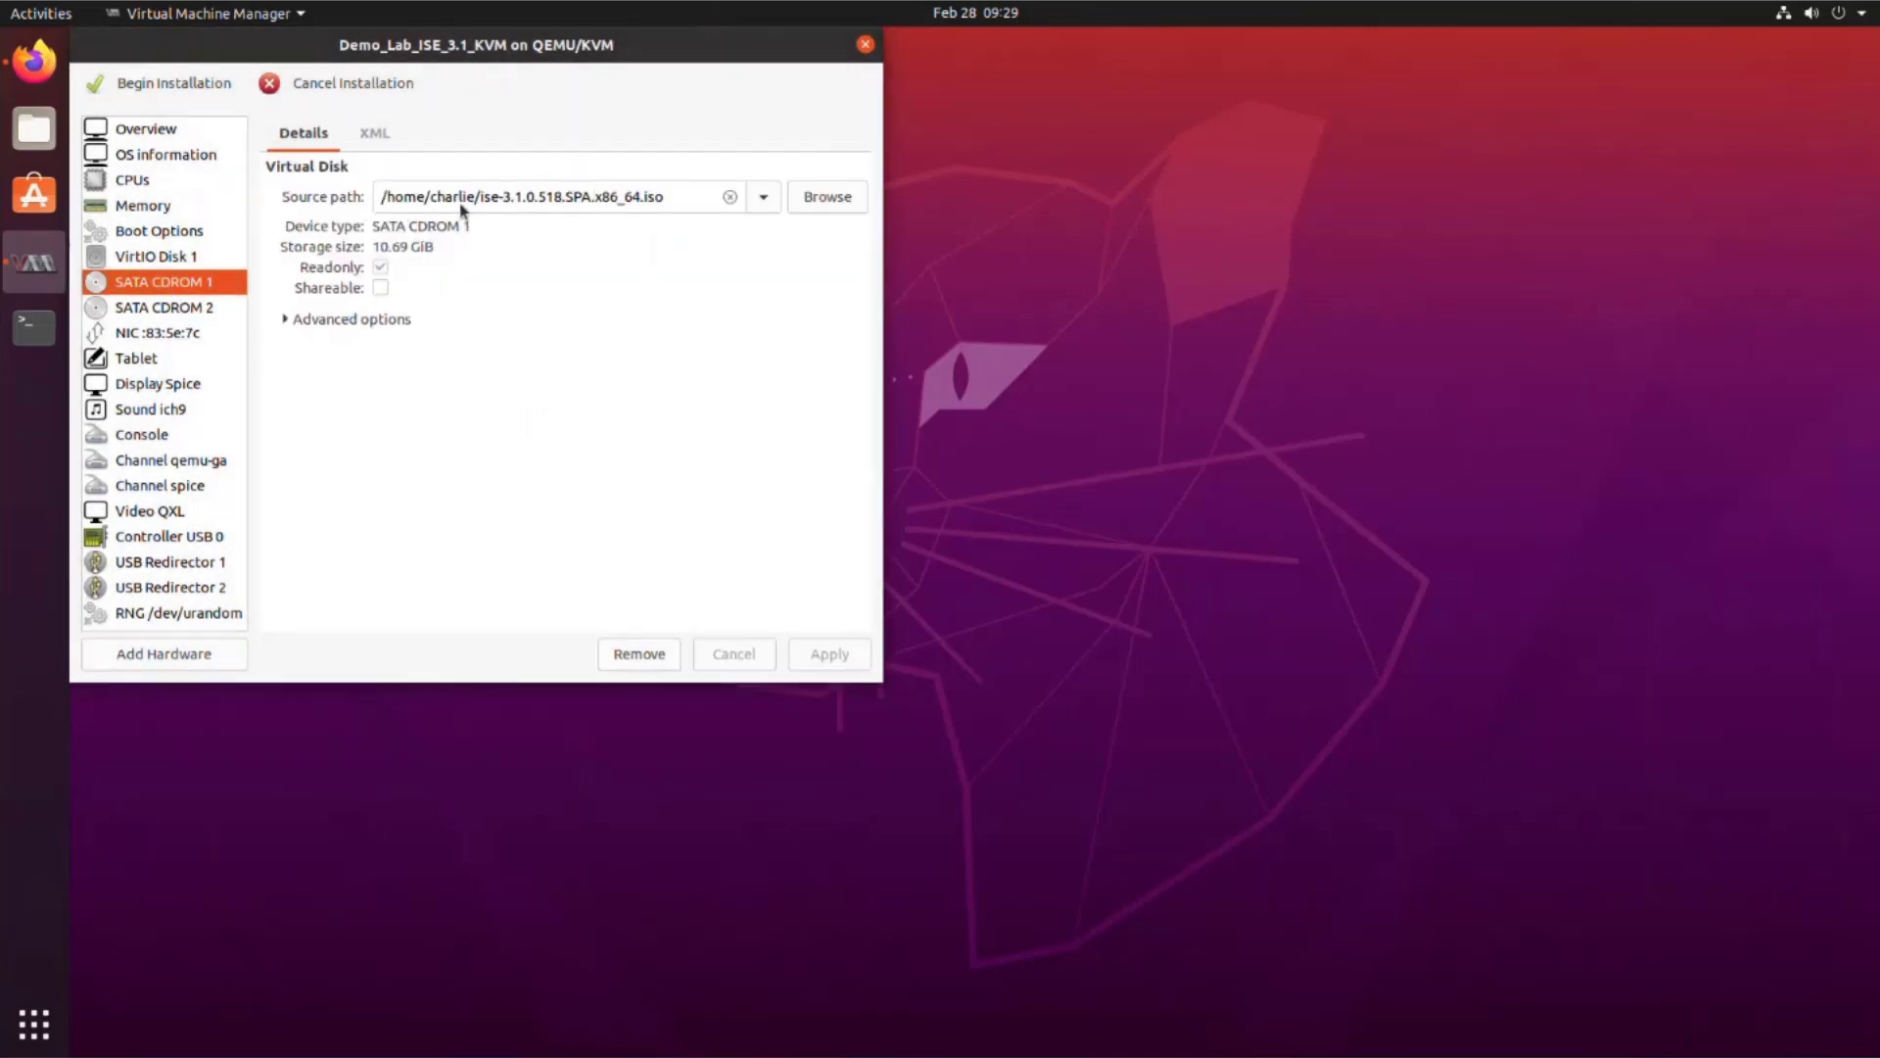
pyautogui.click(208, 310)
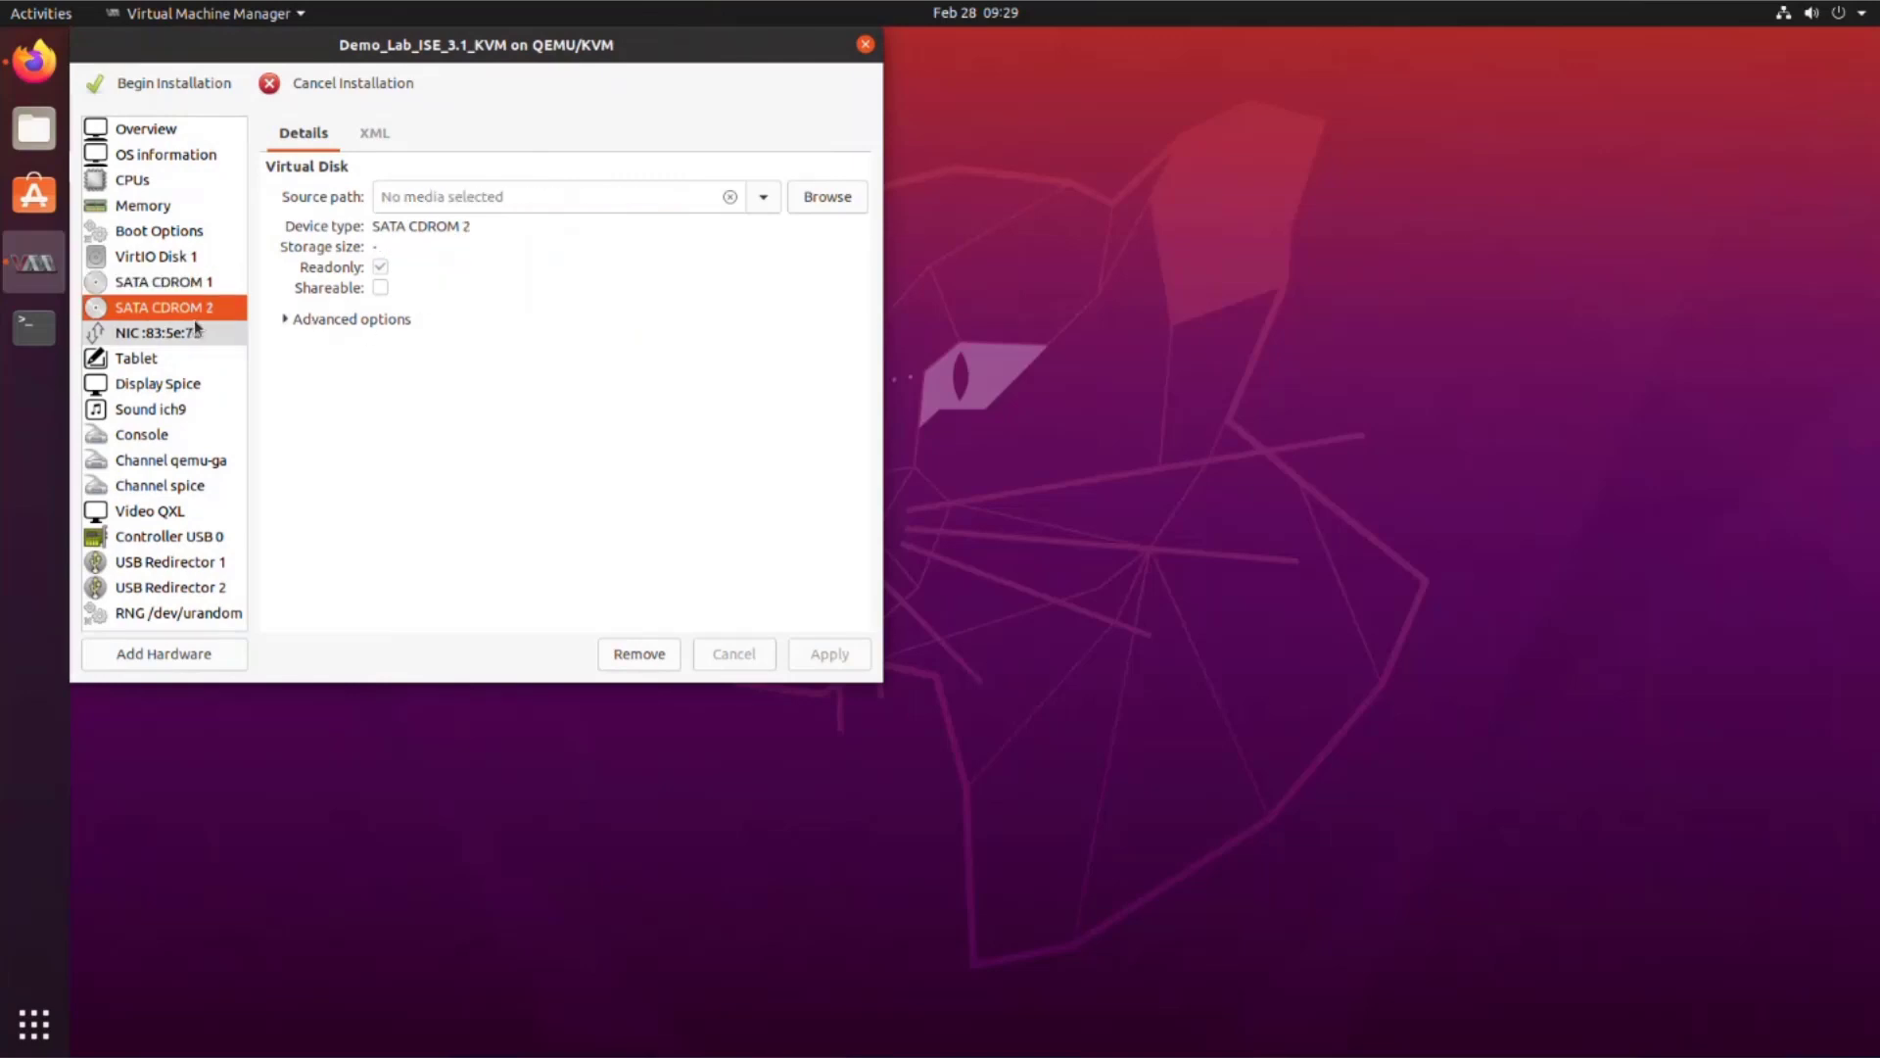
pyautogui.click(825, 199)
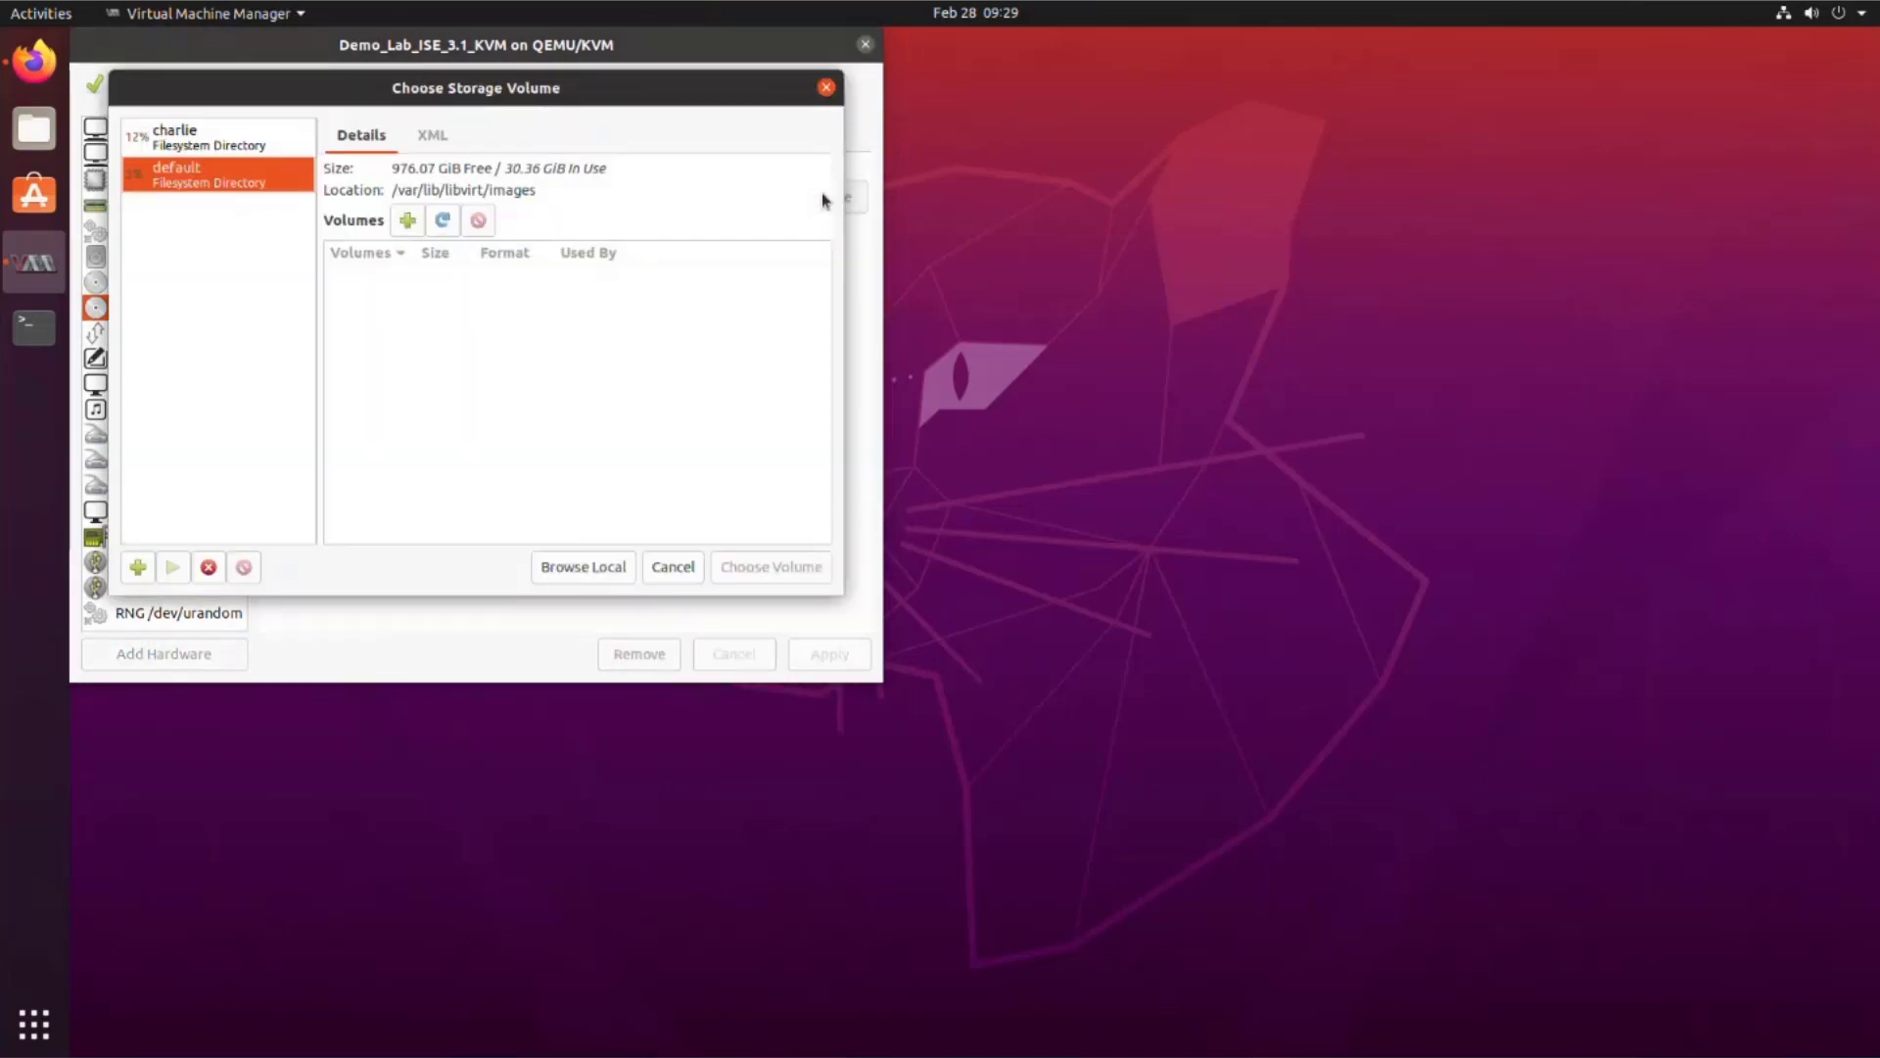
pyautogui.click(205, 140)
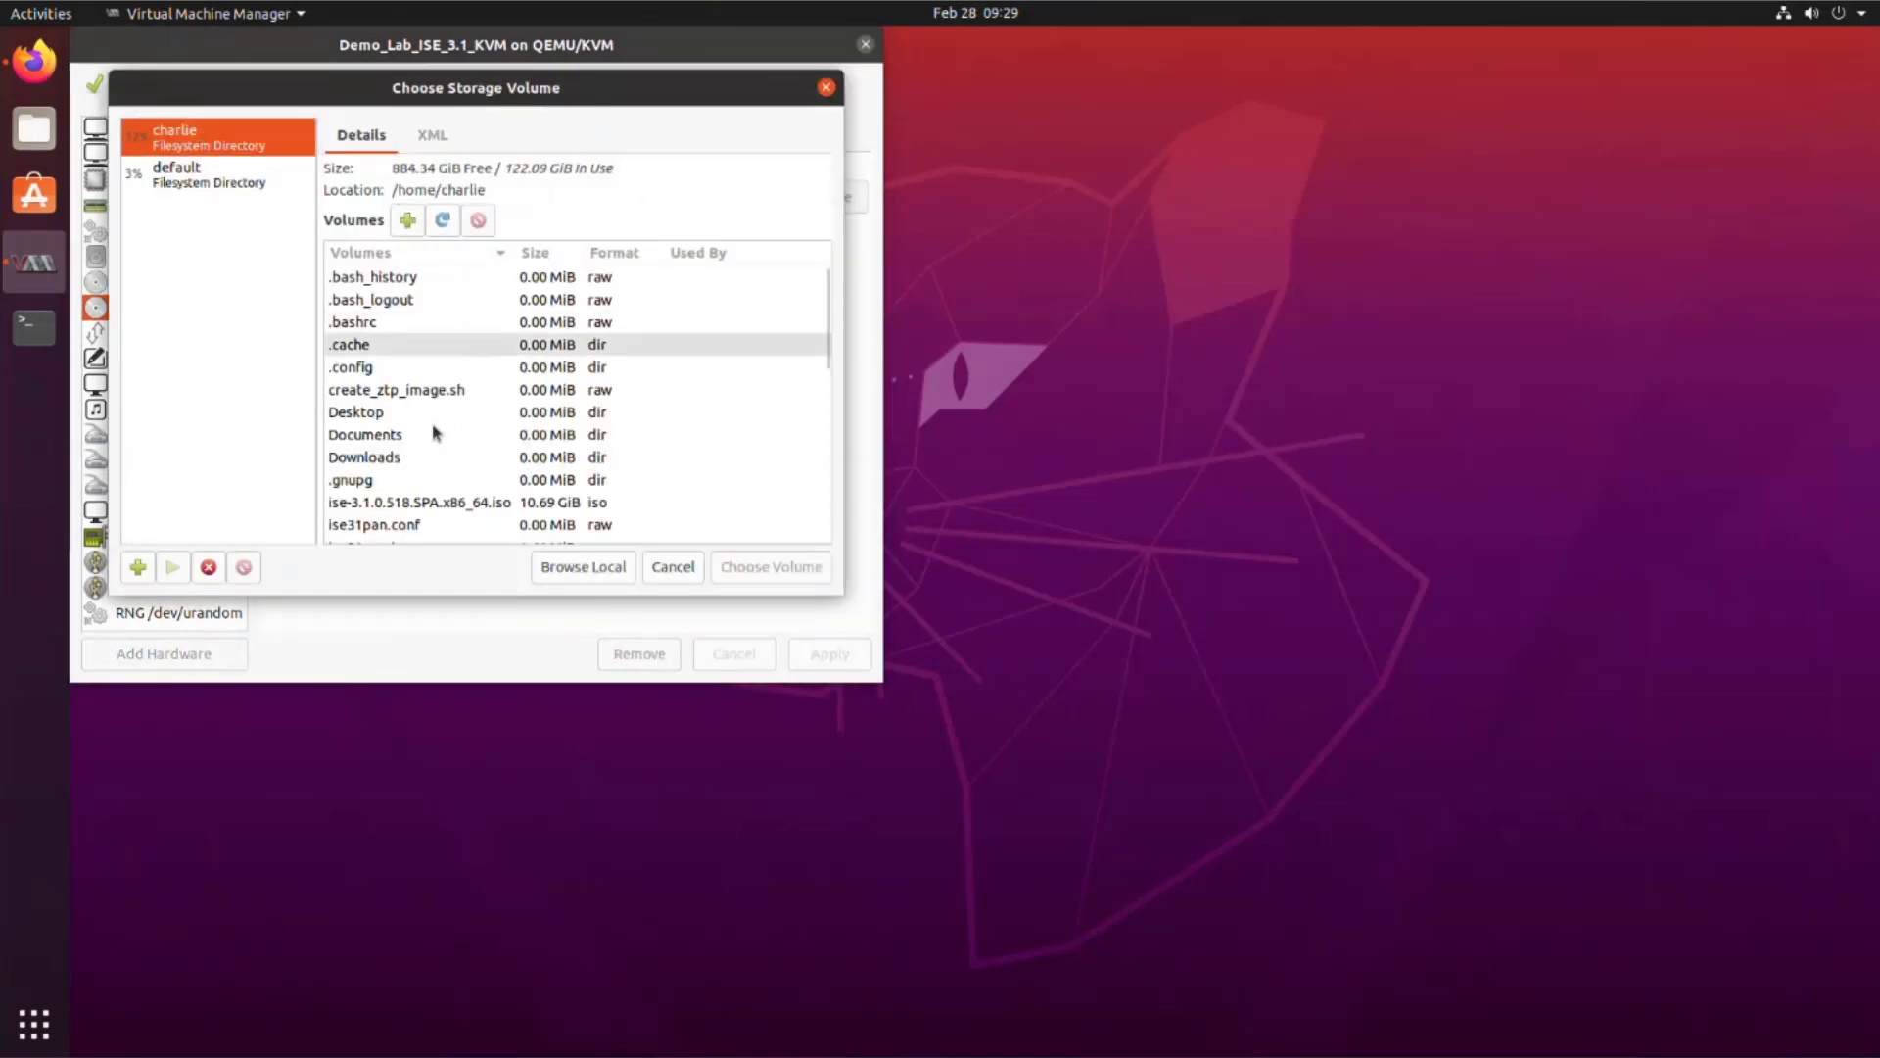
pyautogui.scroll(-3, 432, 428)
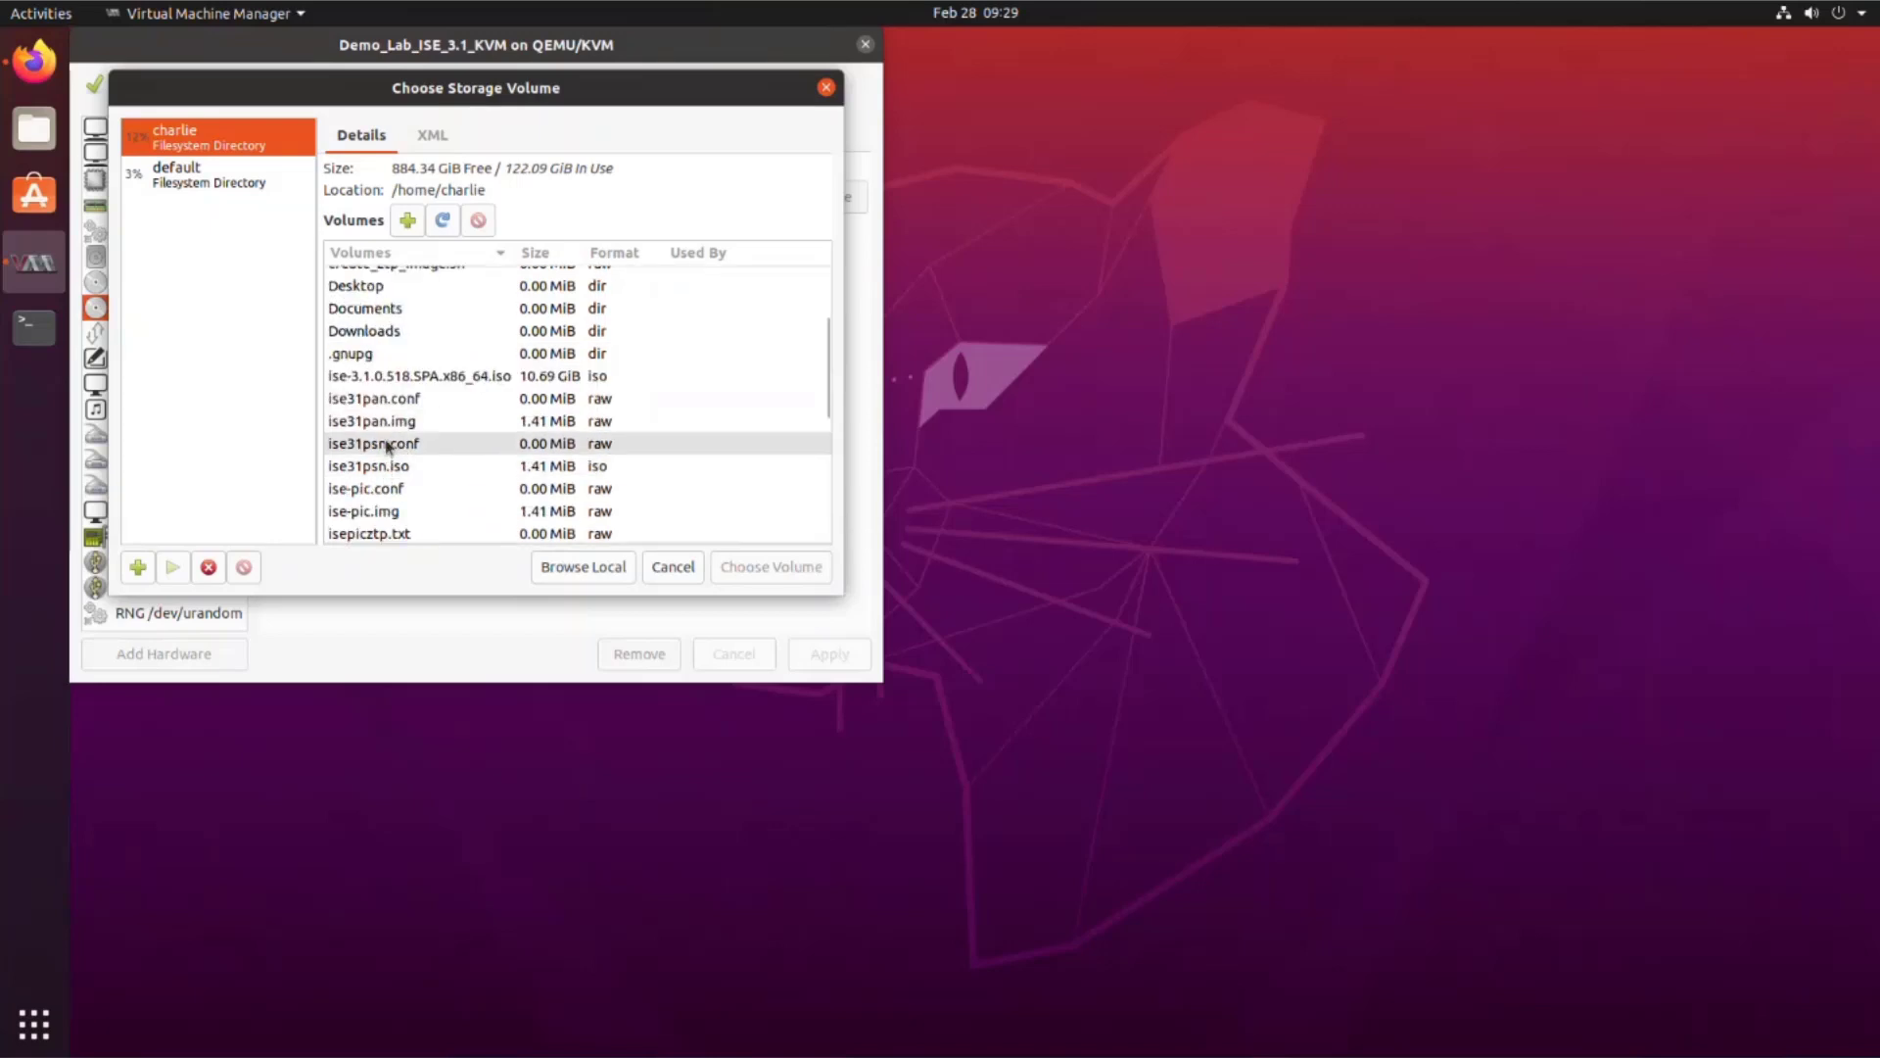
pyautogui.click(391, 422)
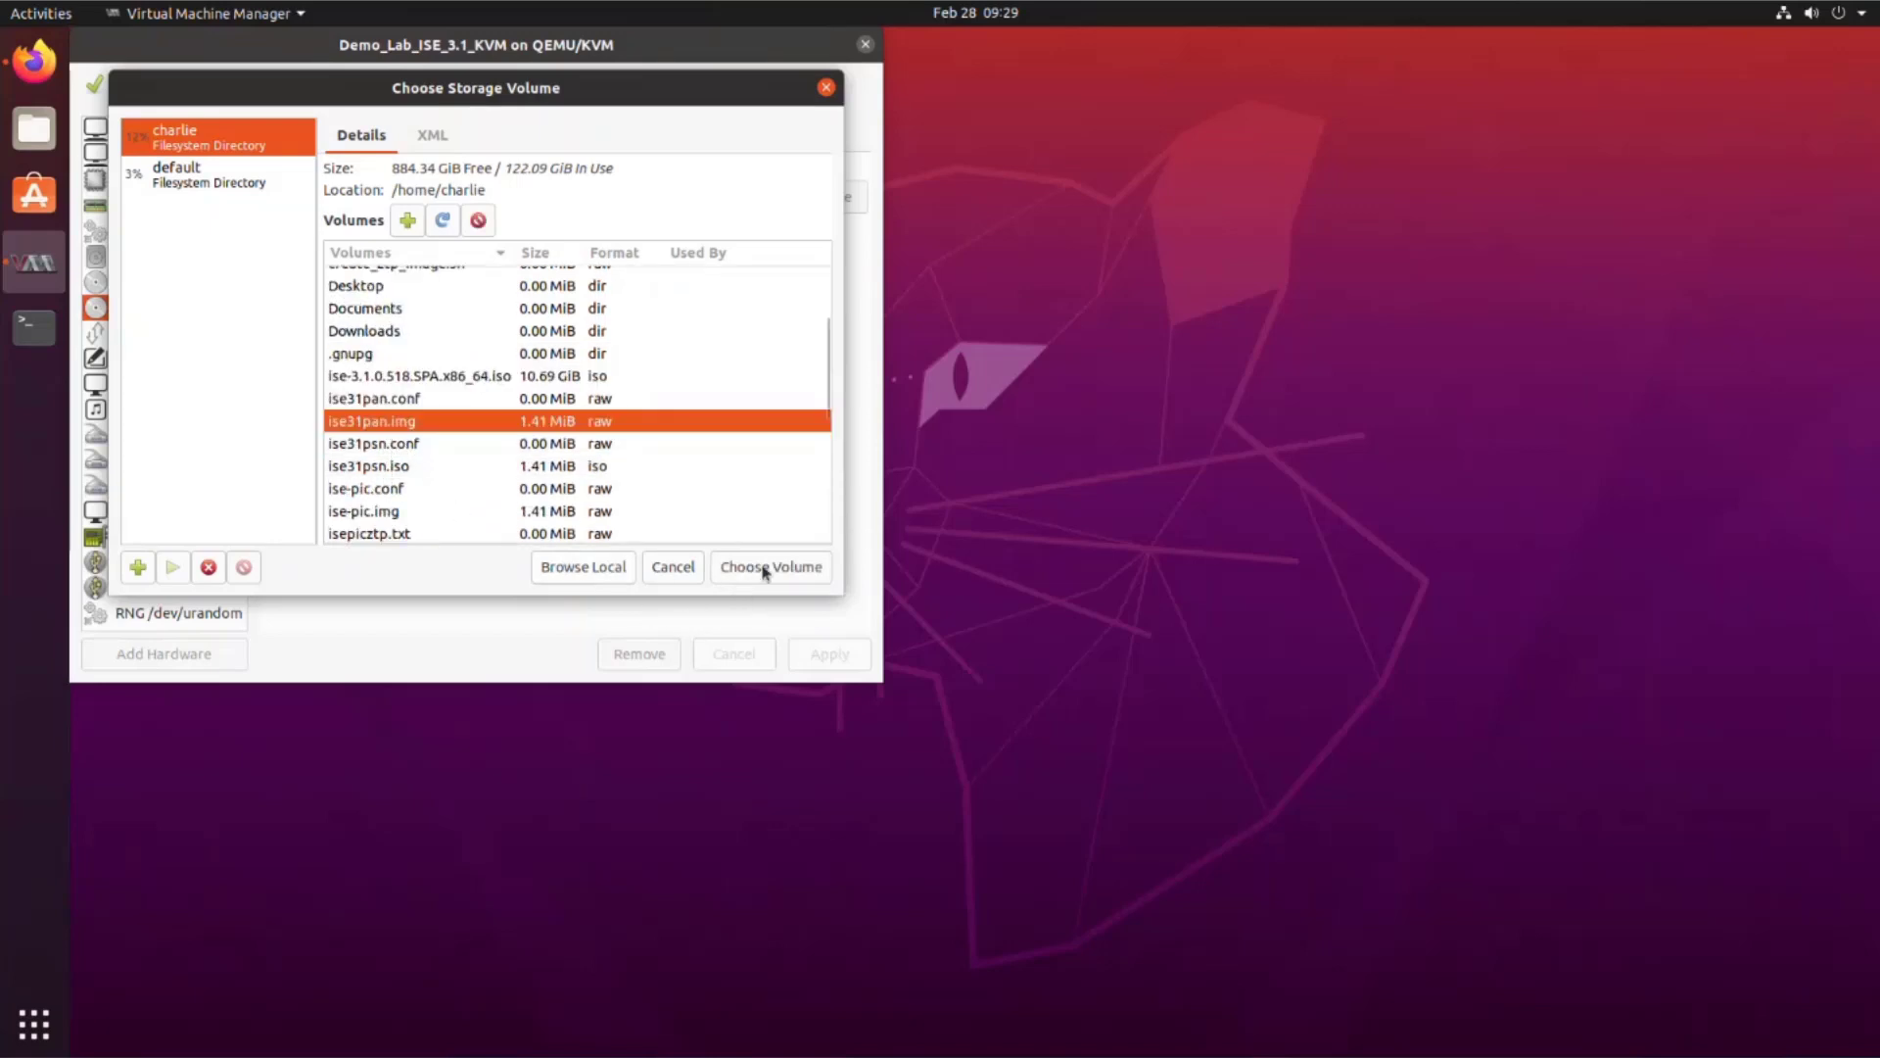
pyautogui.click(766, 570)
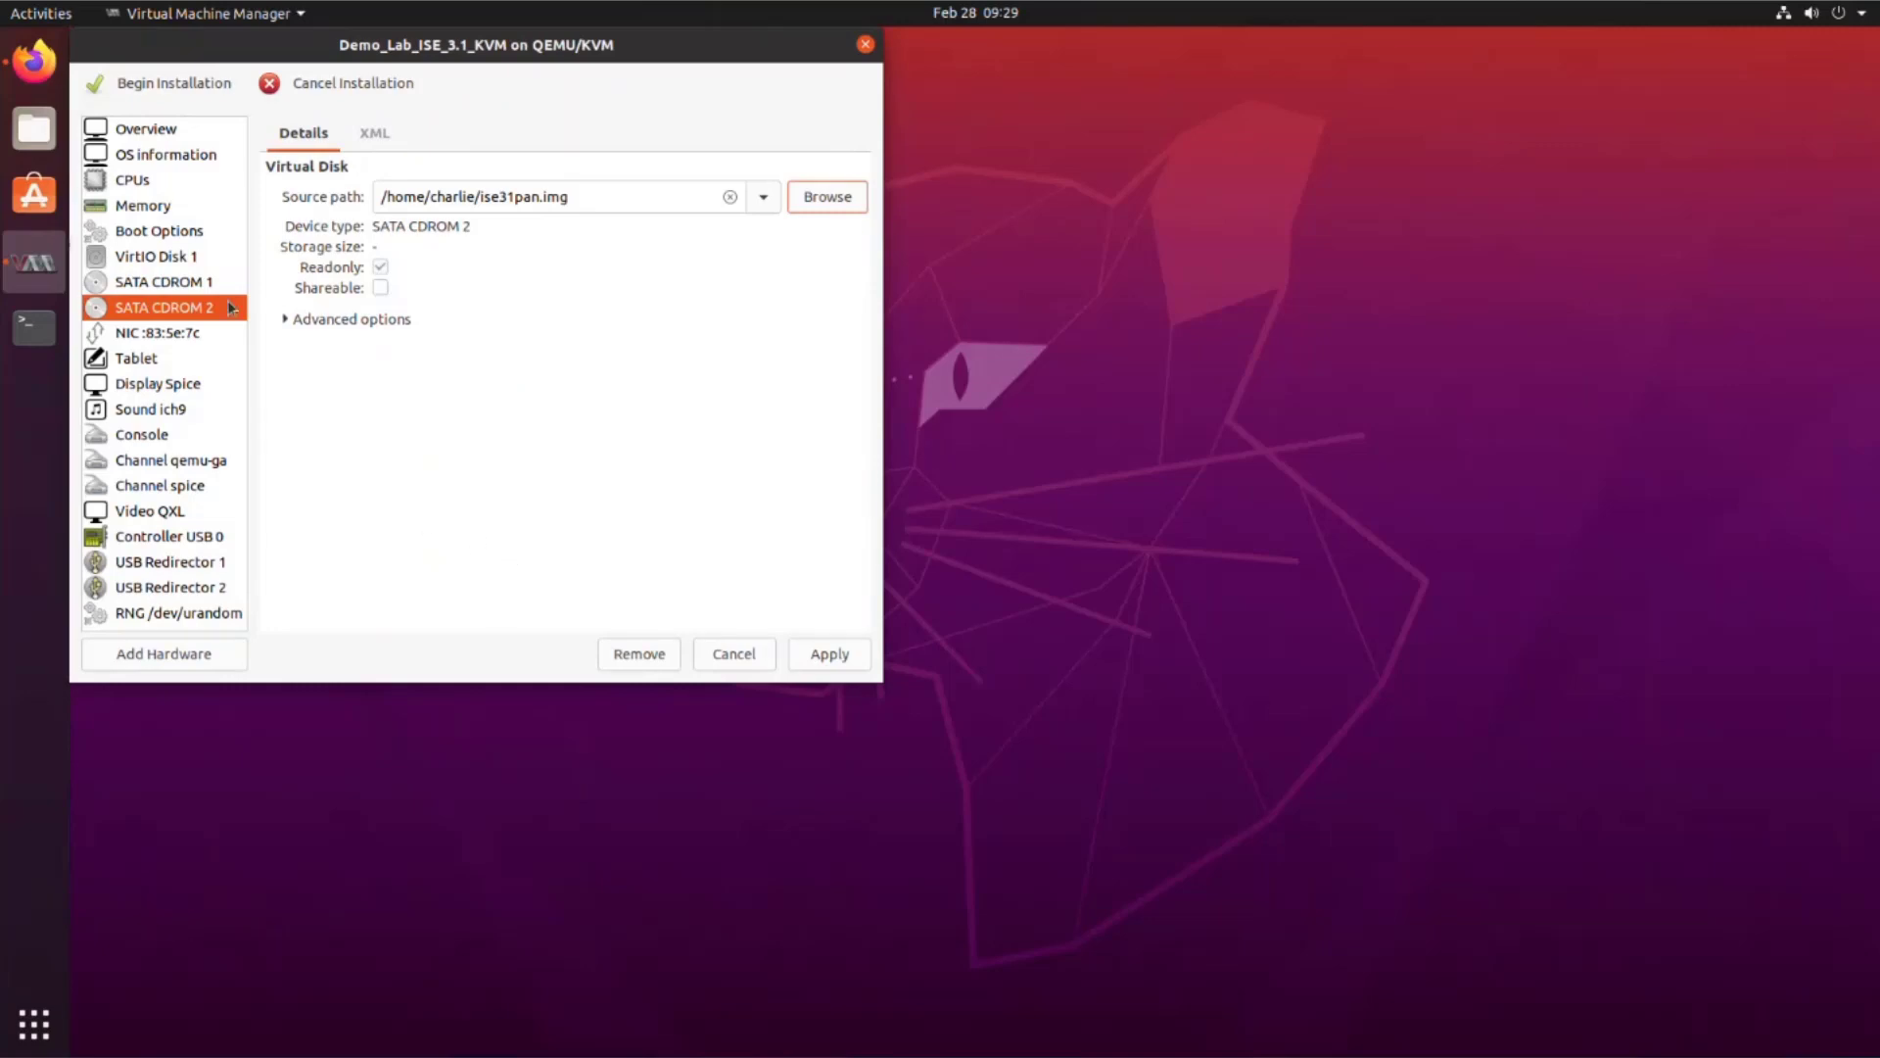
# Step: Apply the CD-ROM change and enable the boot menu
pyautogui.click(145, 234)
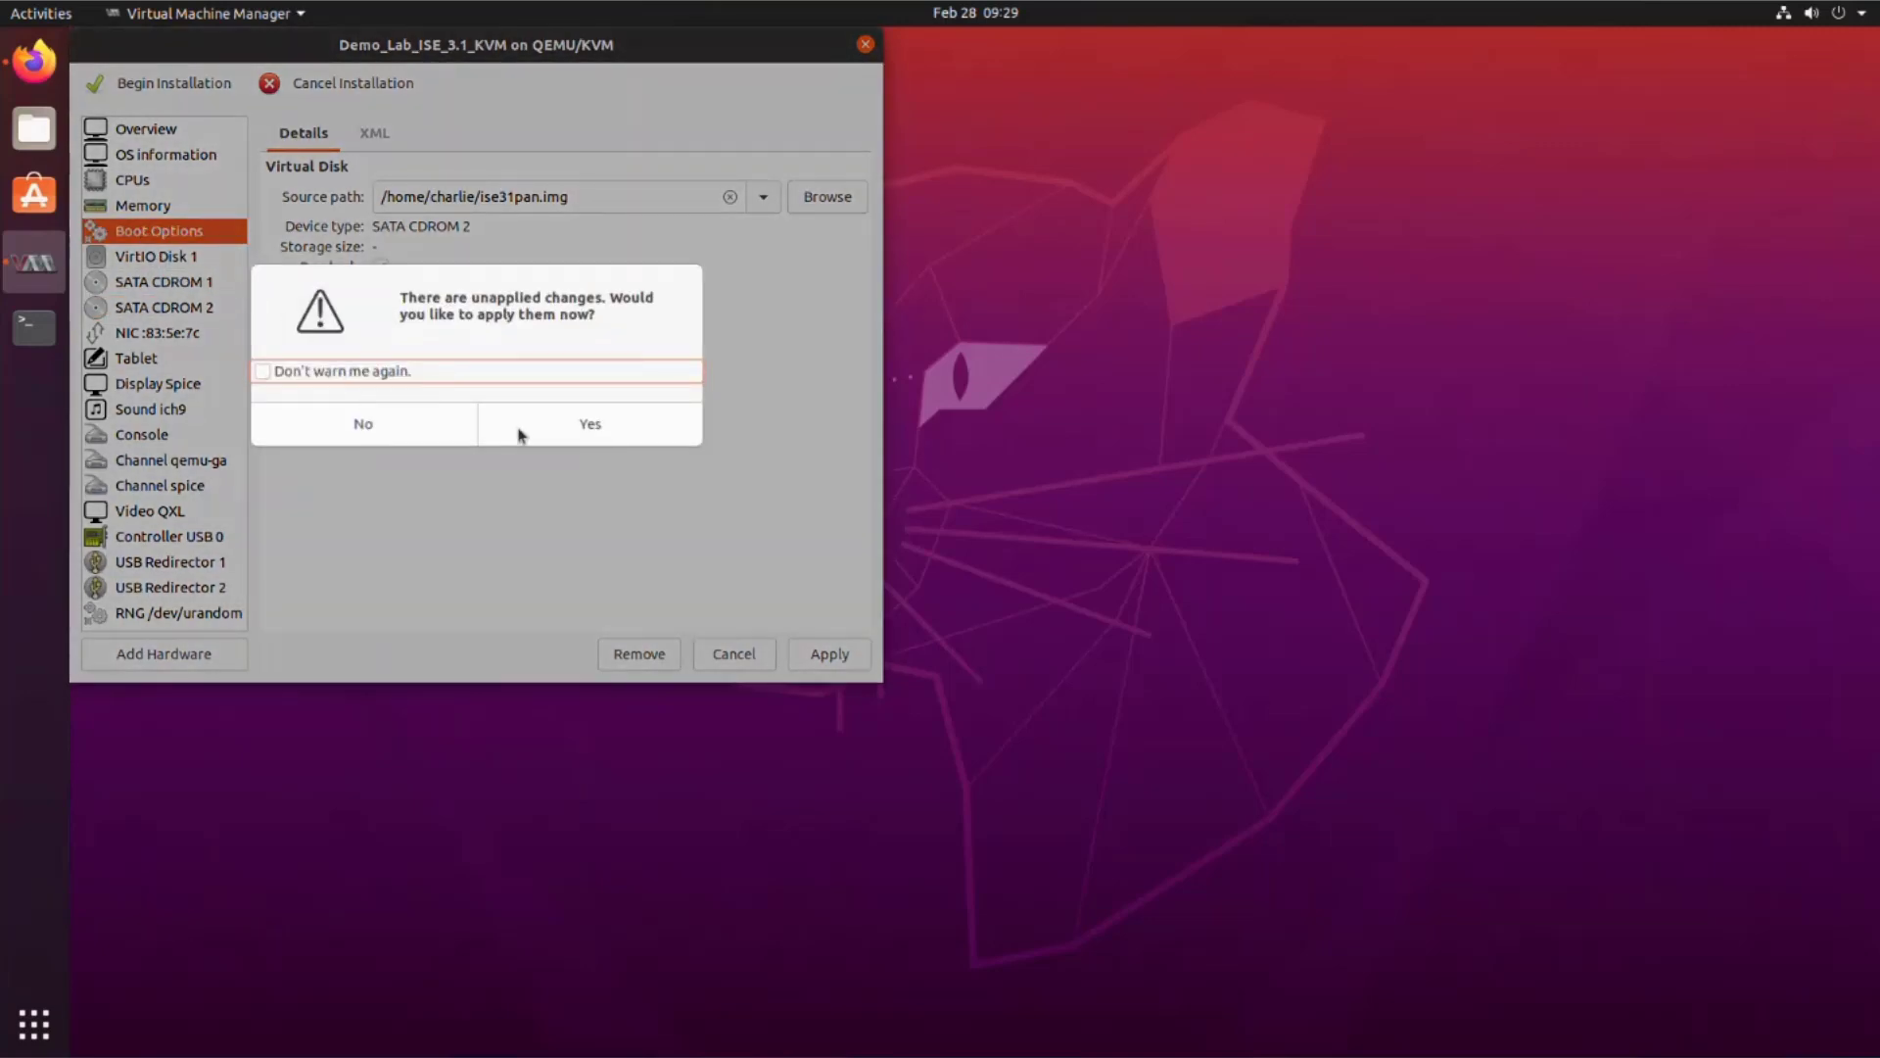
pyautogui.click(537, 424)
pyautogui.click(289, 253)
pyautogui.click(808, 655)
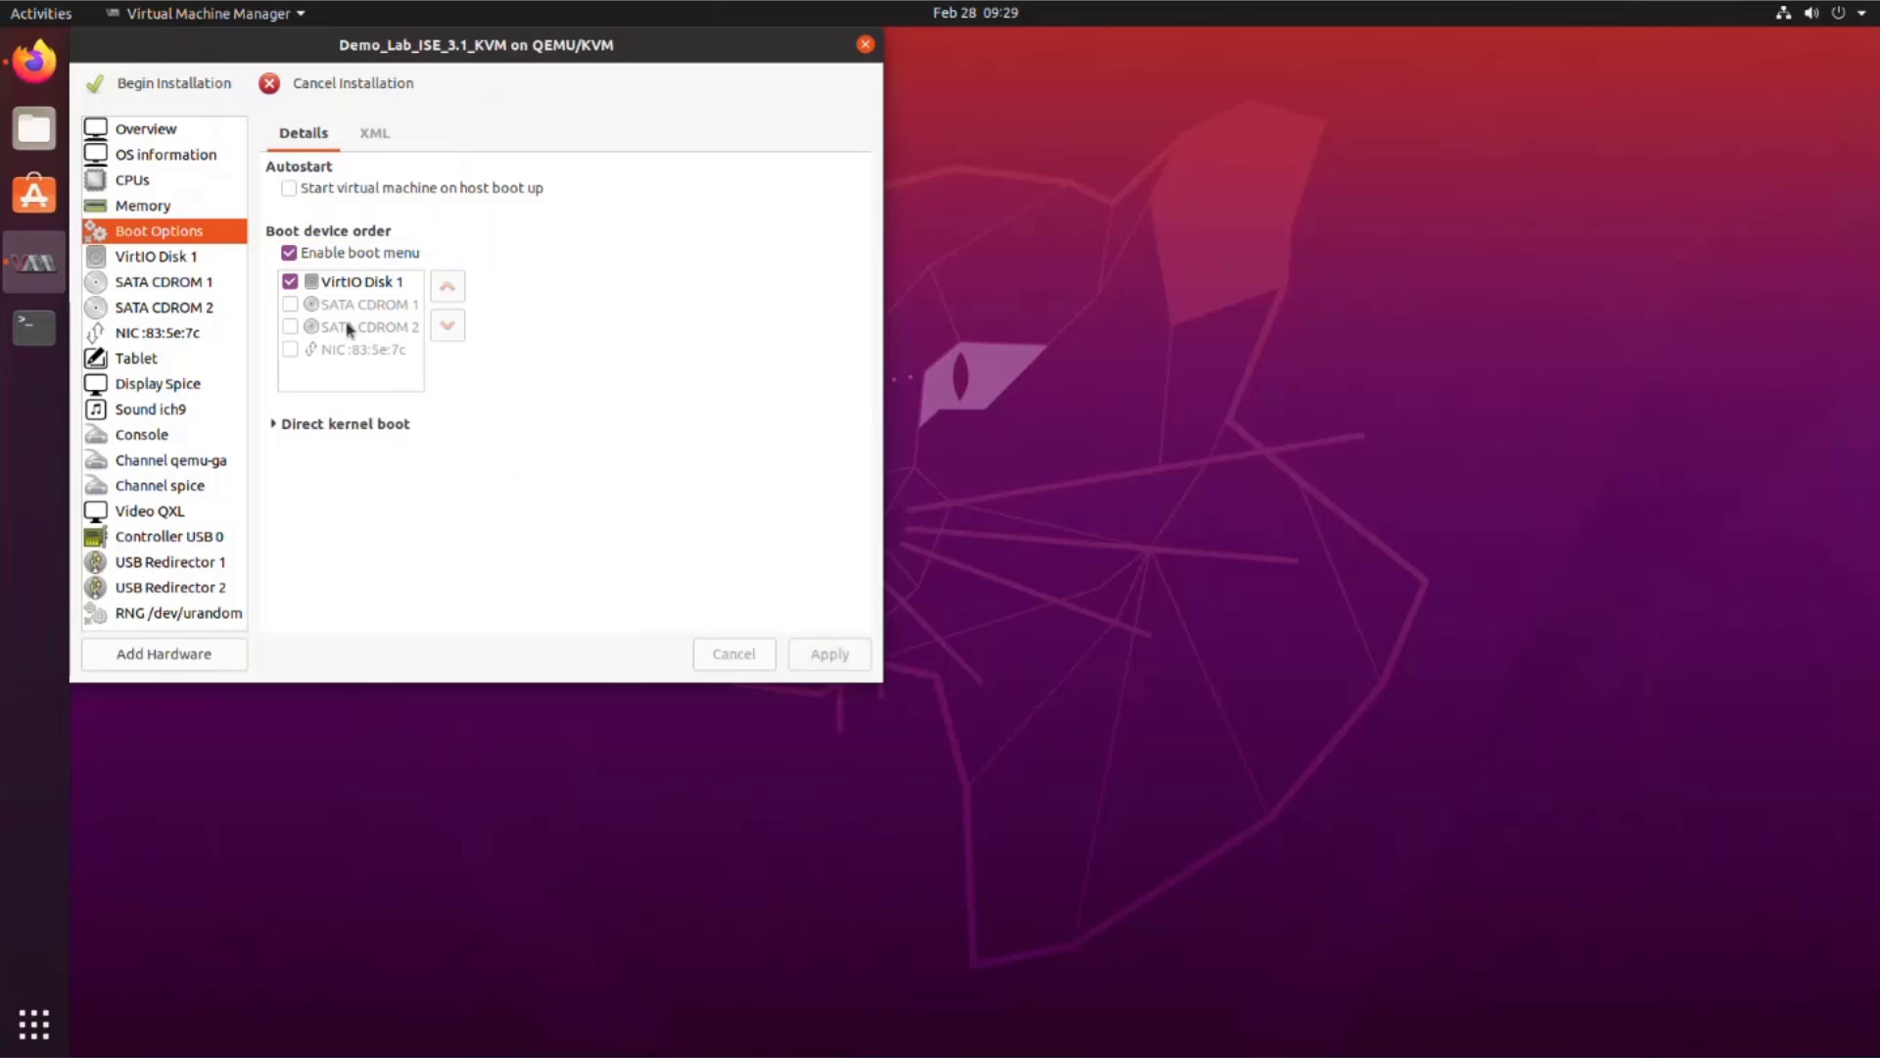
# Step: Begin installation and watch Serial 1 console until the installer halts on unsupported hardware
pyautogui.click(163, 88)
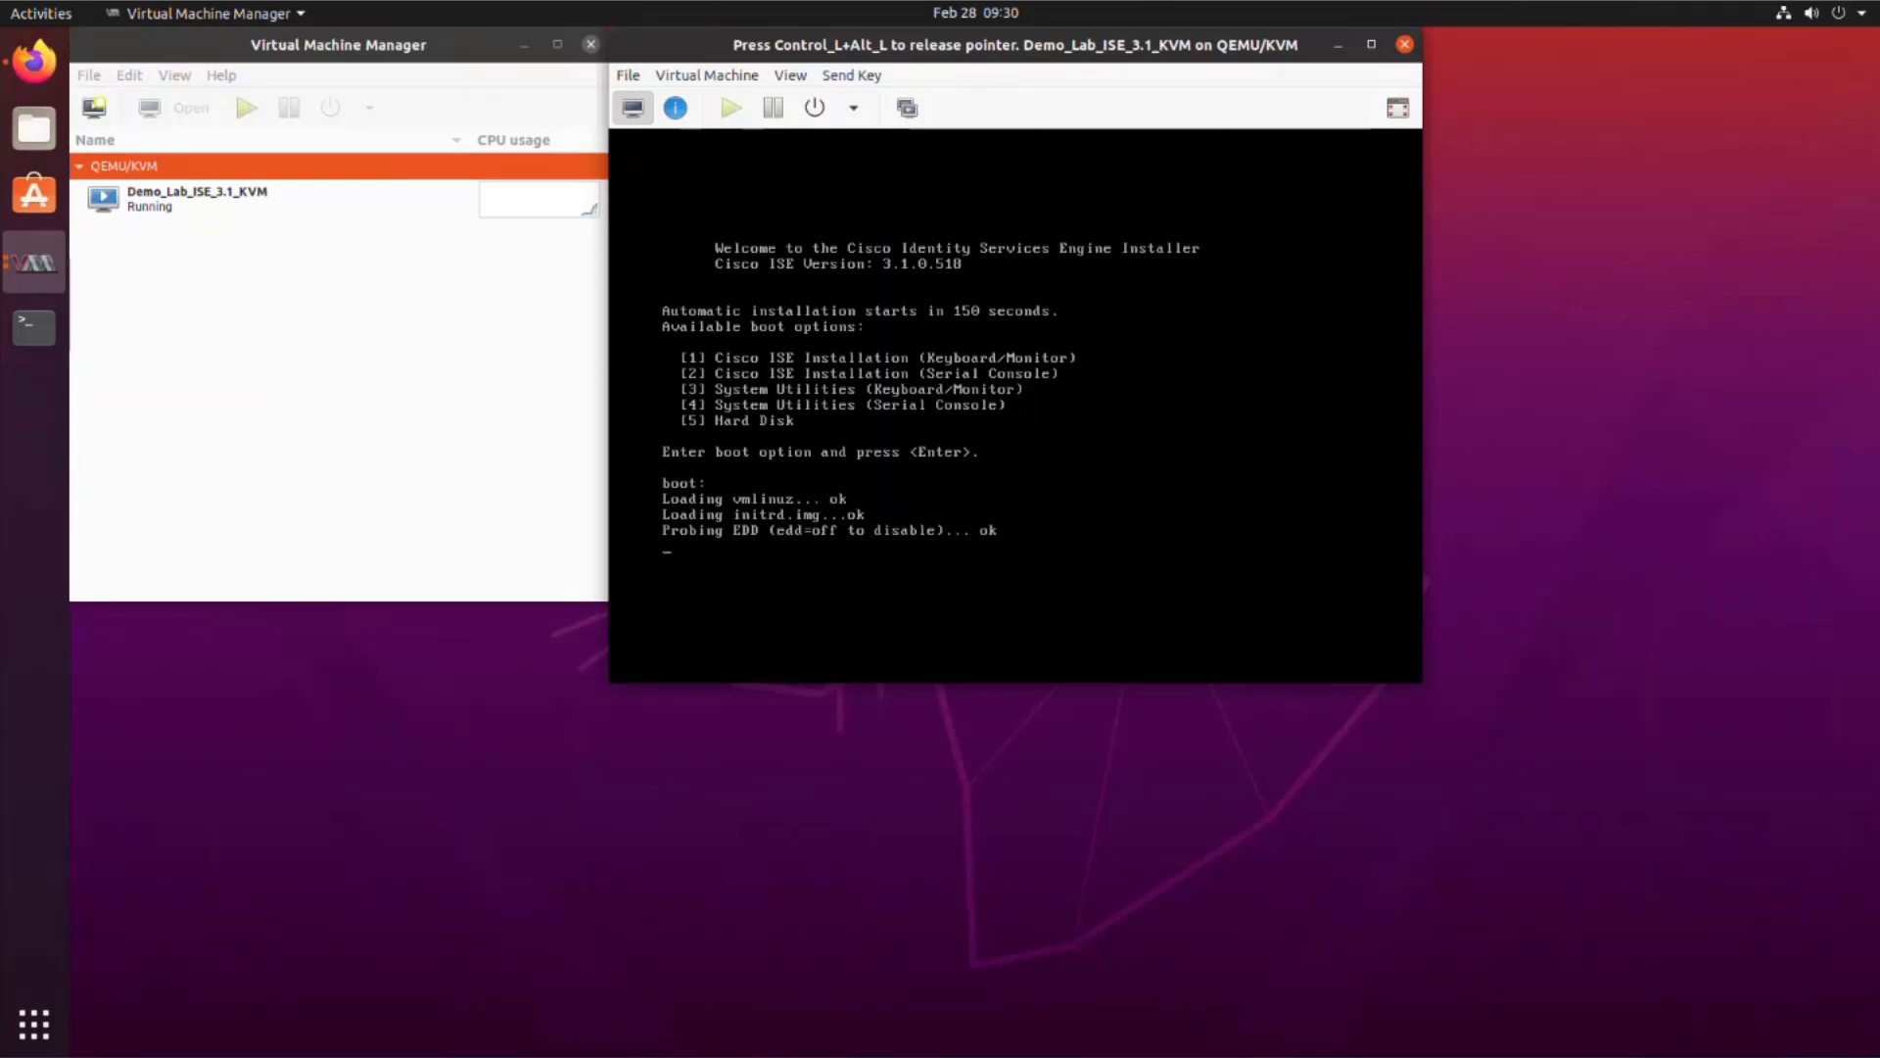
pyautogui.hotkey('ctrl', 'alt')
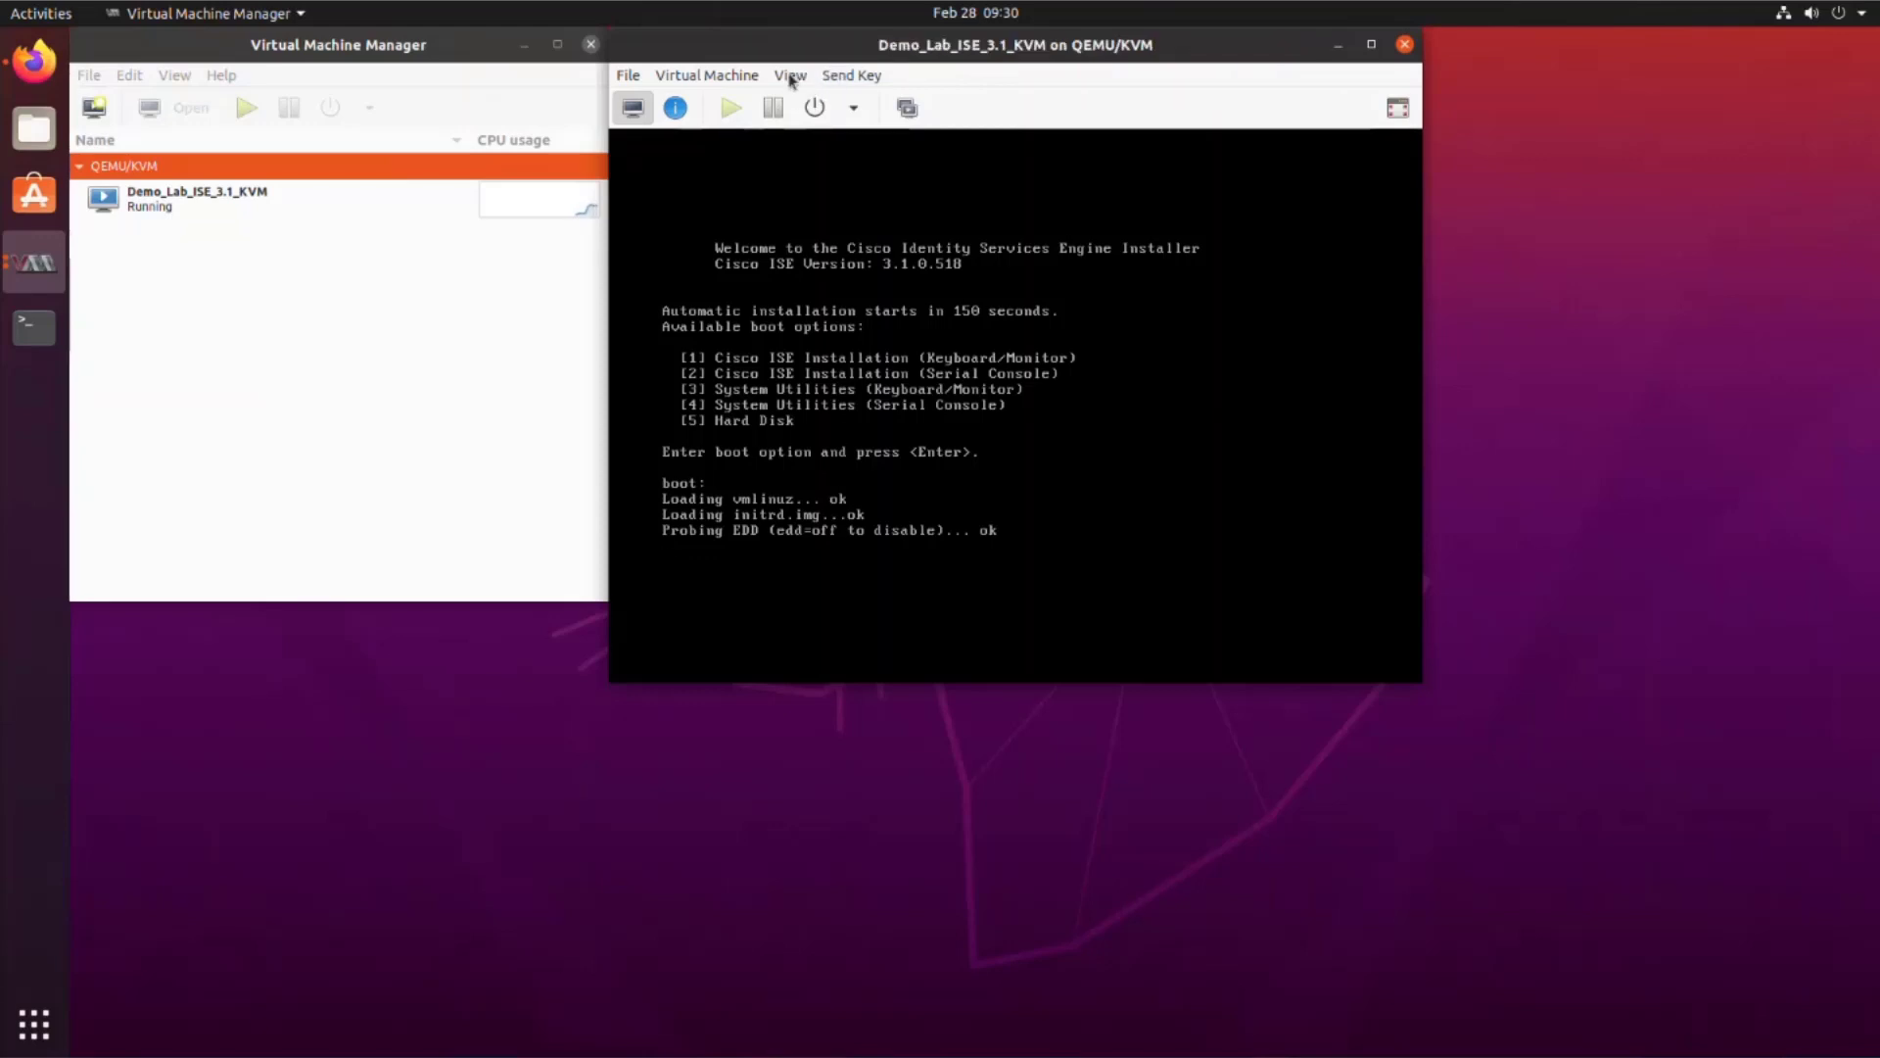
pyautogui.click(790, 76)
pyautogui.moveTo(824, 255)
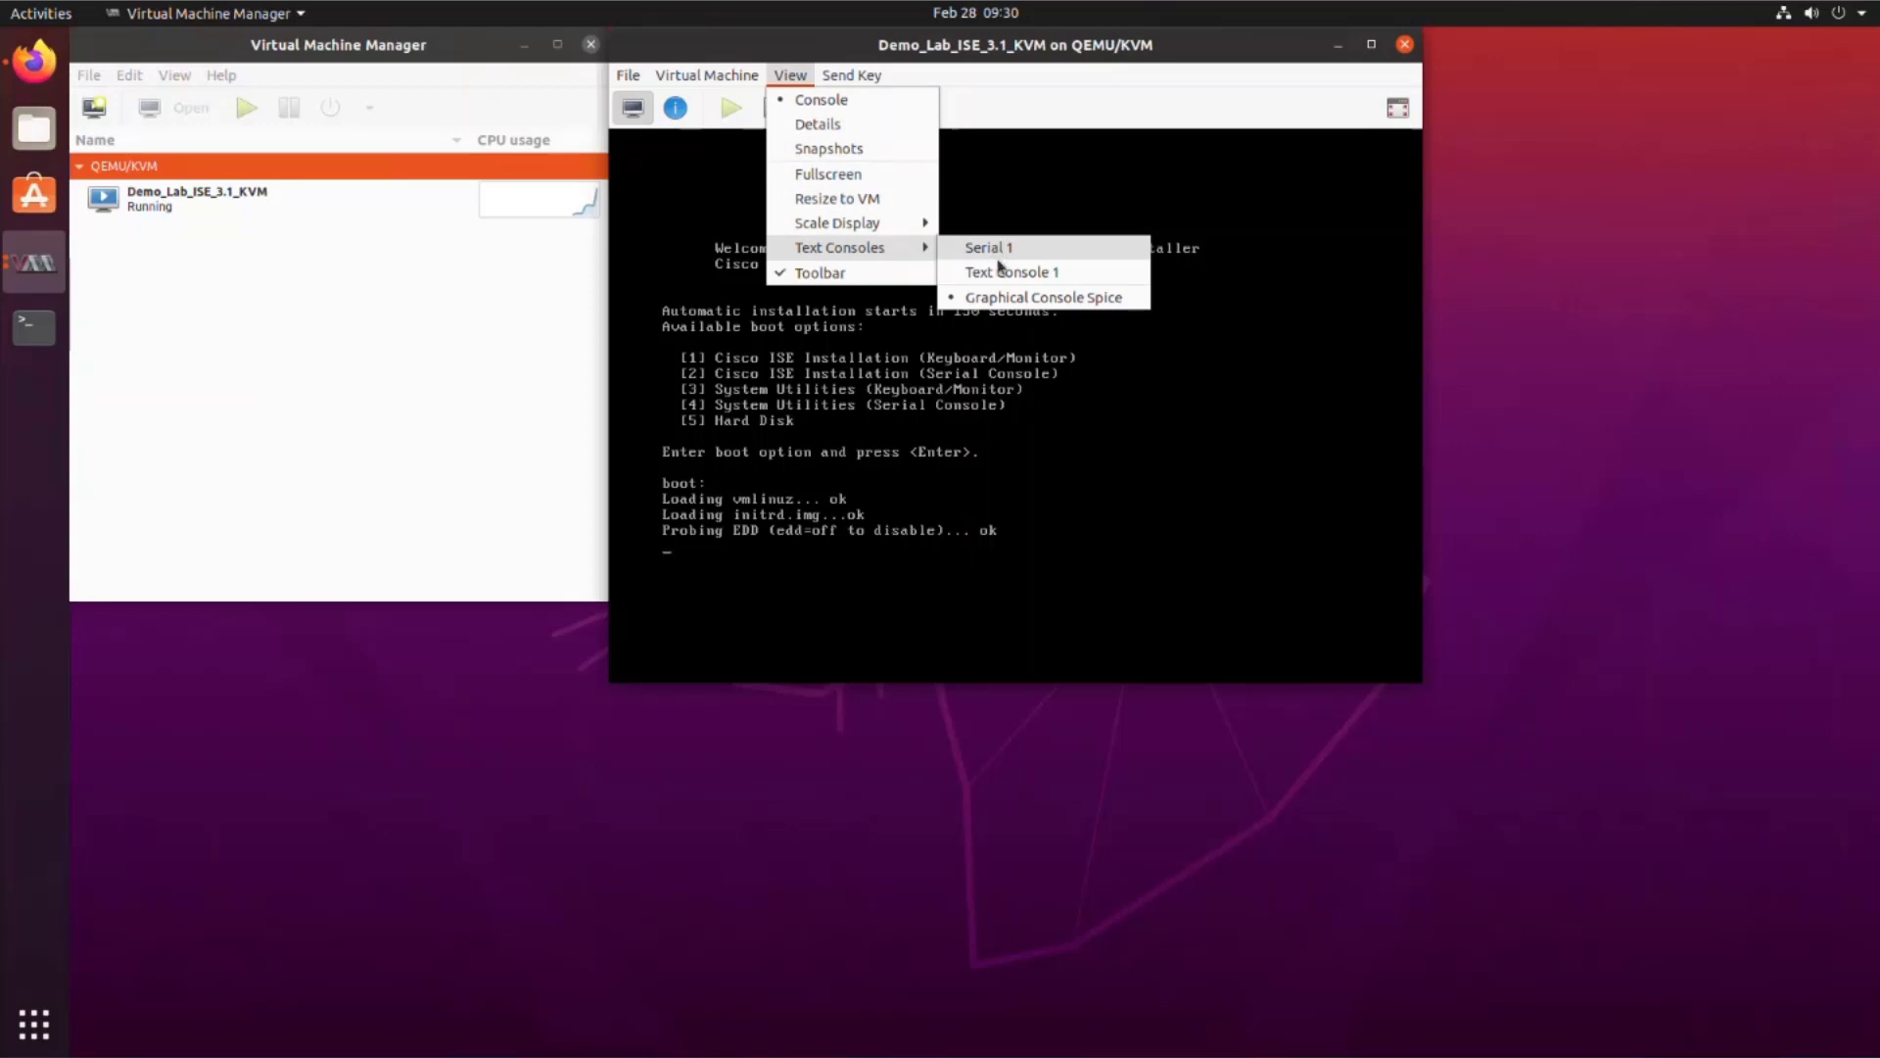
pyautogui.click(995, 247)
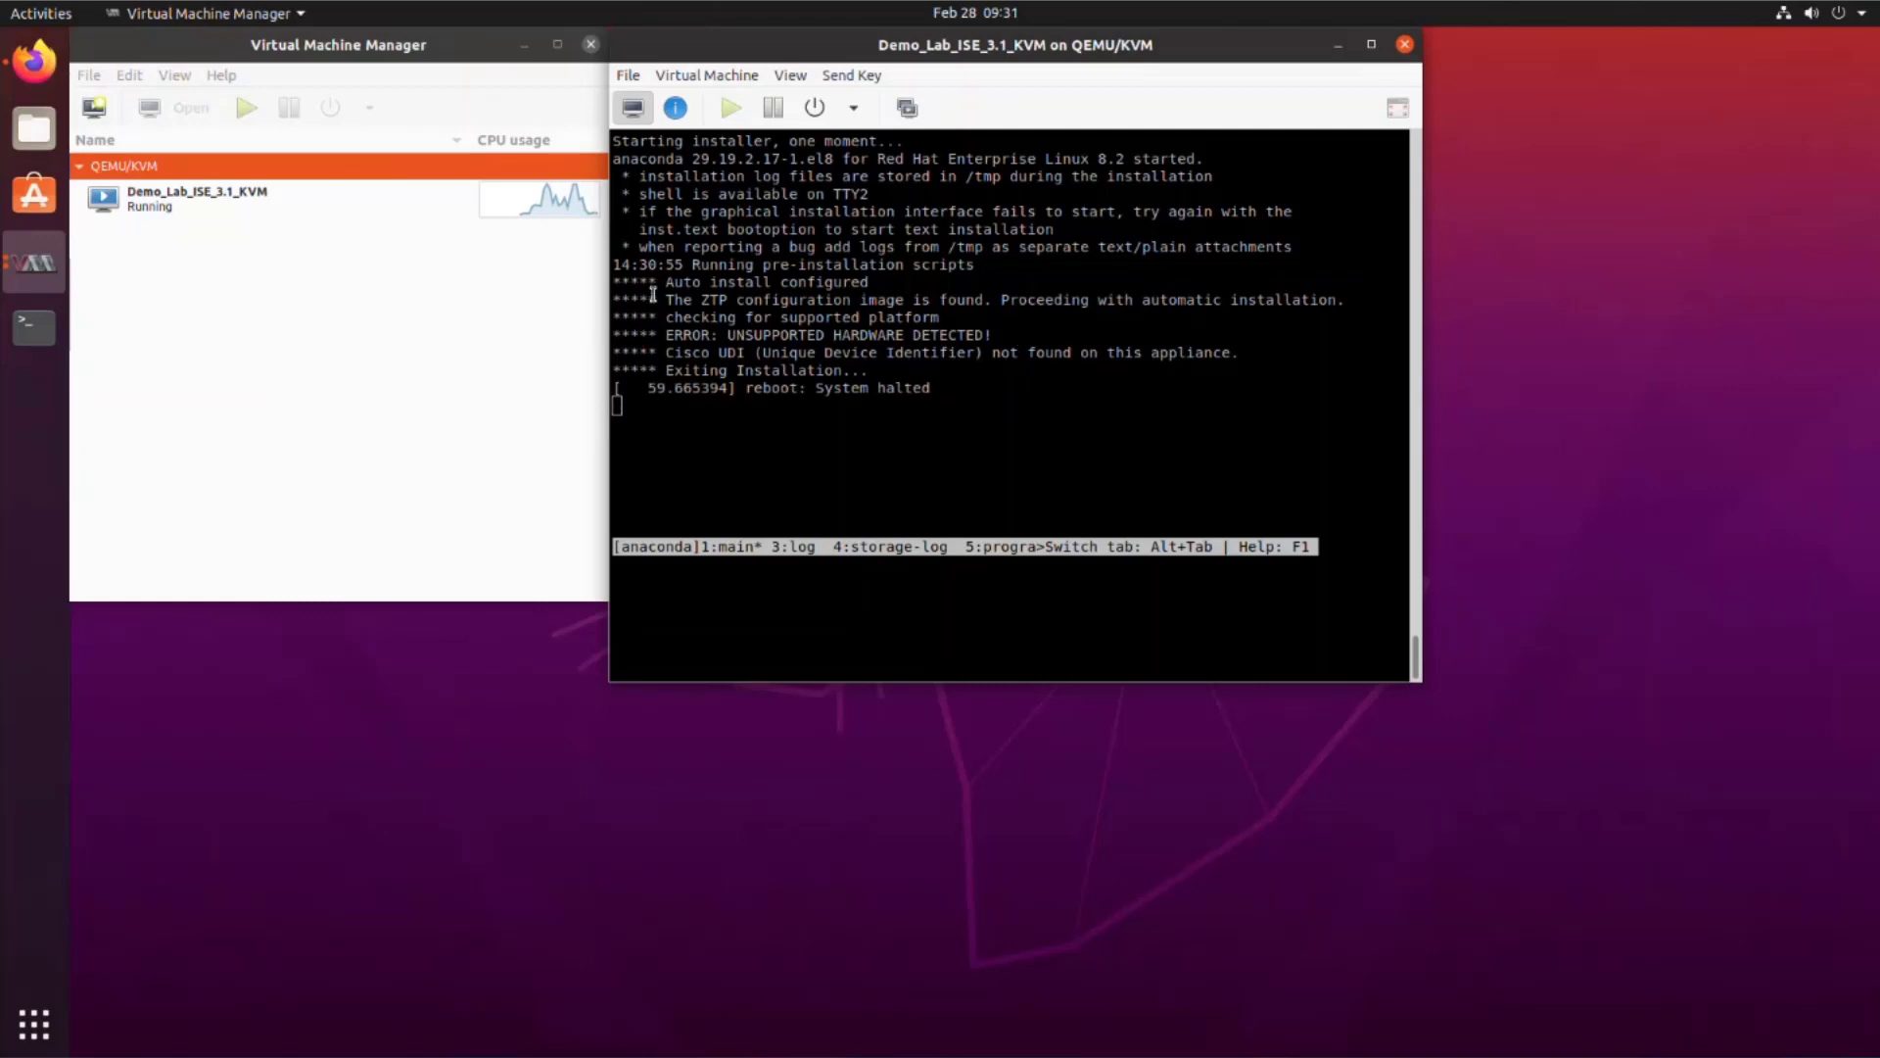
# Step: Force off the halted VM
pyautogui.click(853, 110)
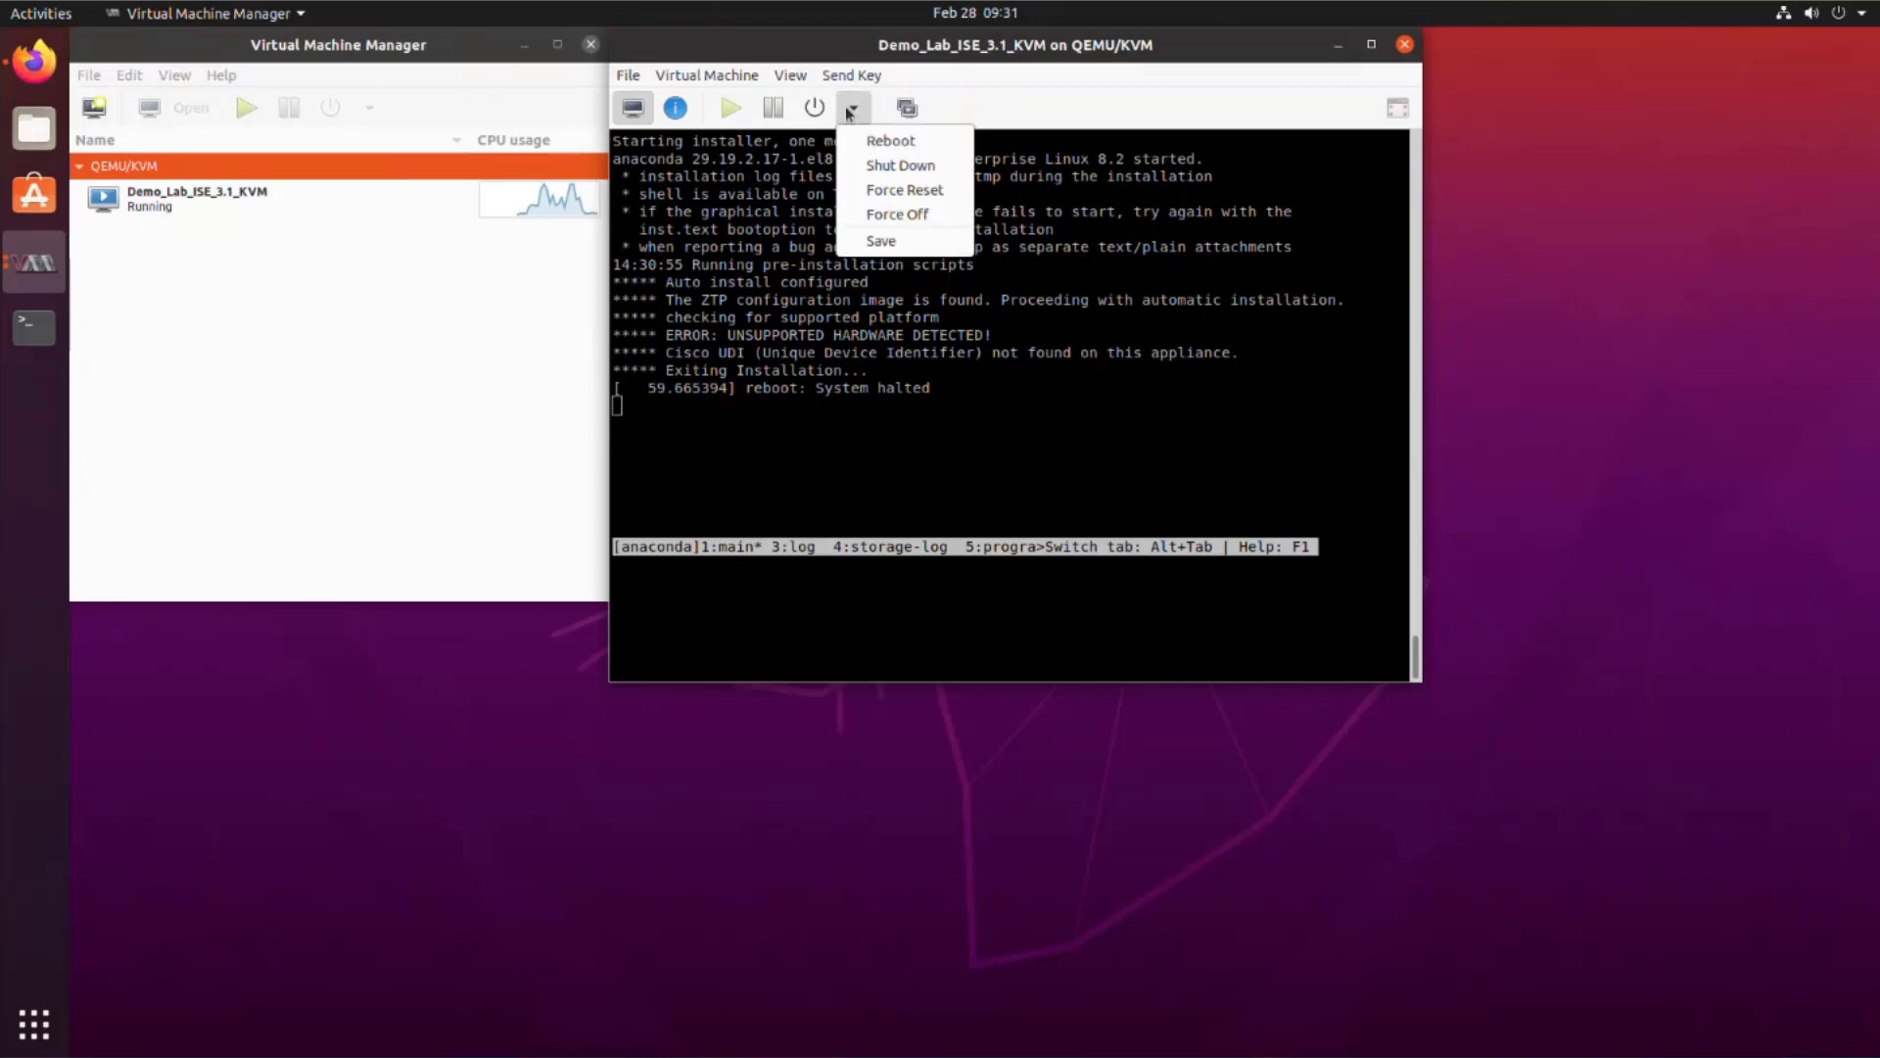
pyautogui.click(897, 216)
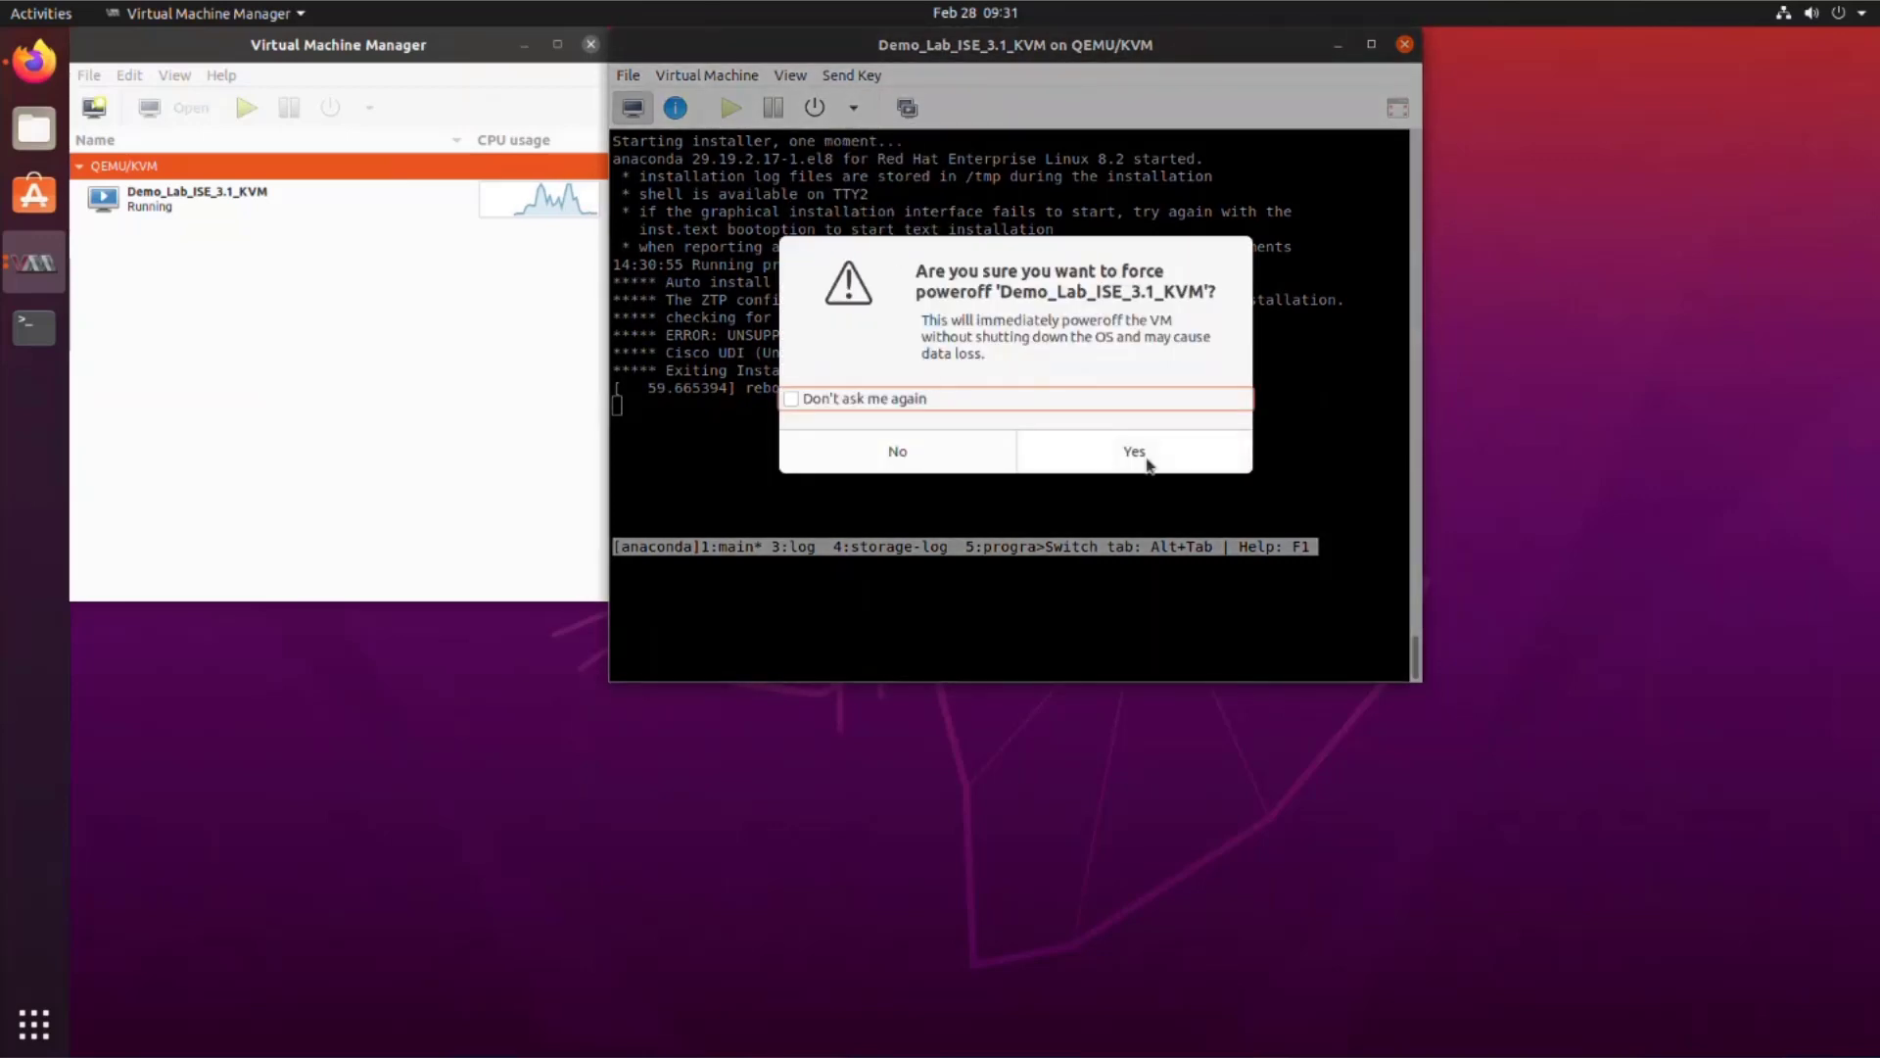
pyautogui.click(1142, 460)
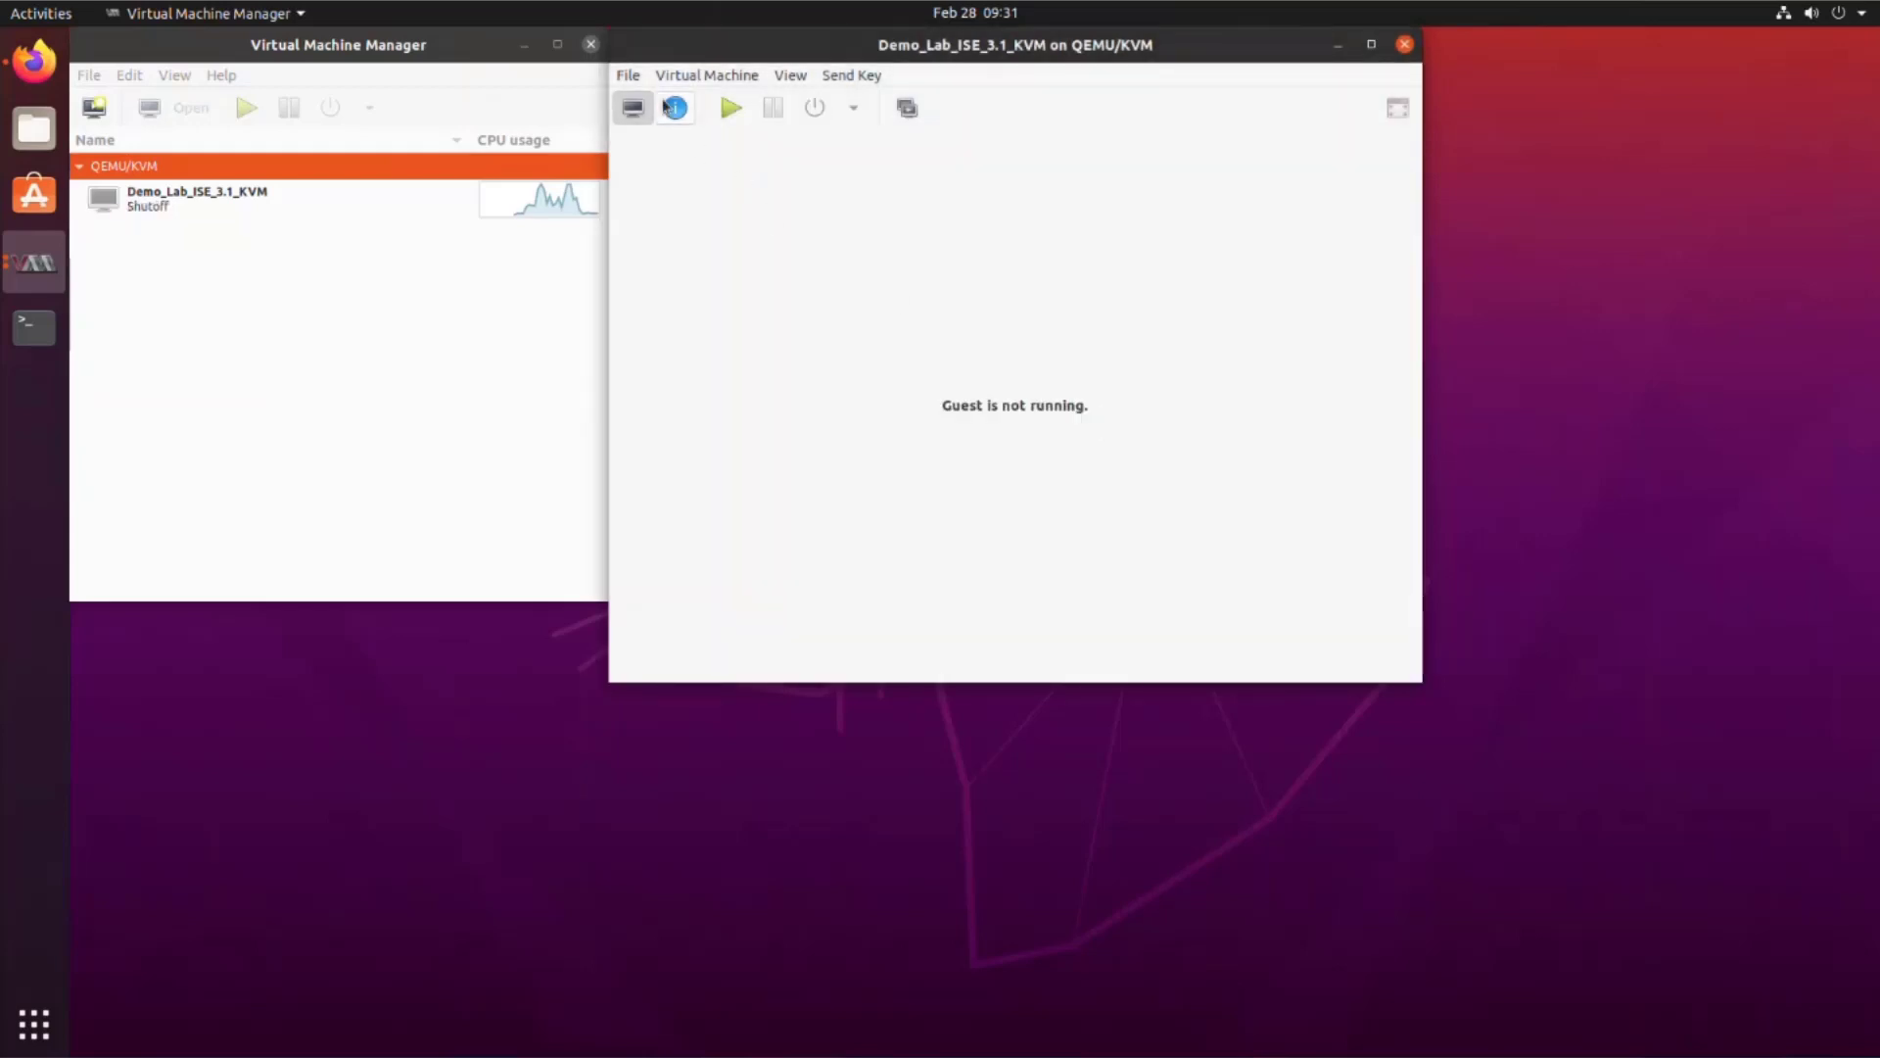
# Step: Verify XML editing is enabled in Preferences and open the VM's XML definition
pyautogui.click(674, 108)
pyautogui.click(411, 504)
pyautogui.click(129, 75)
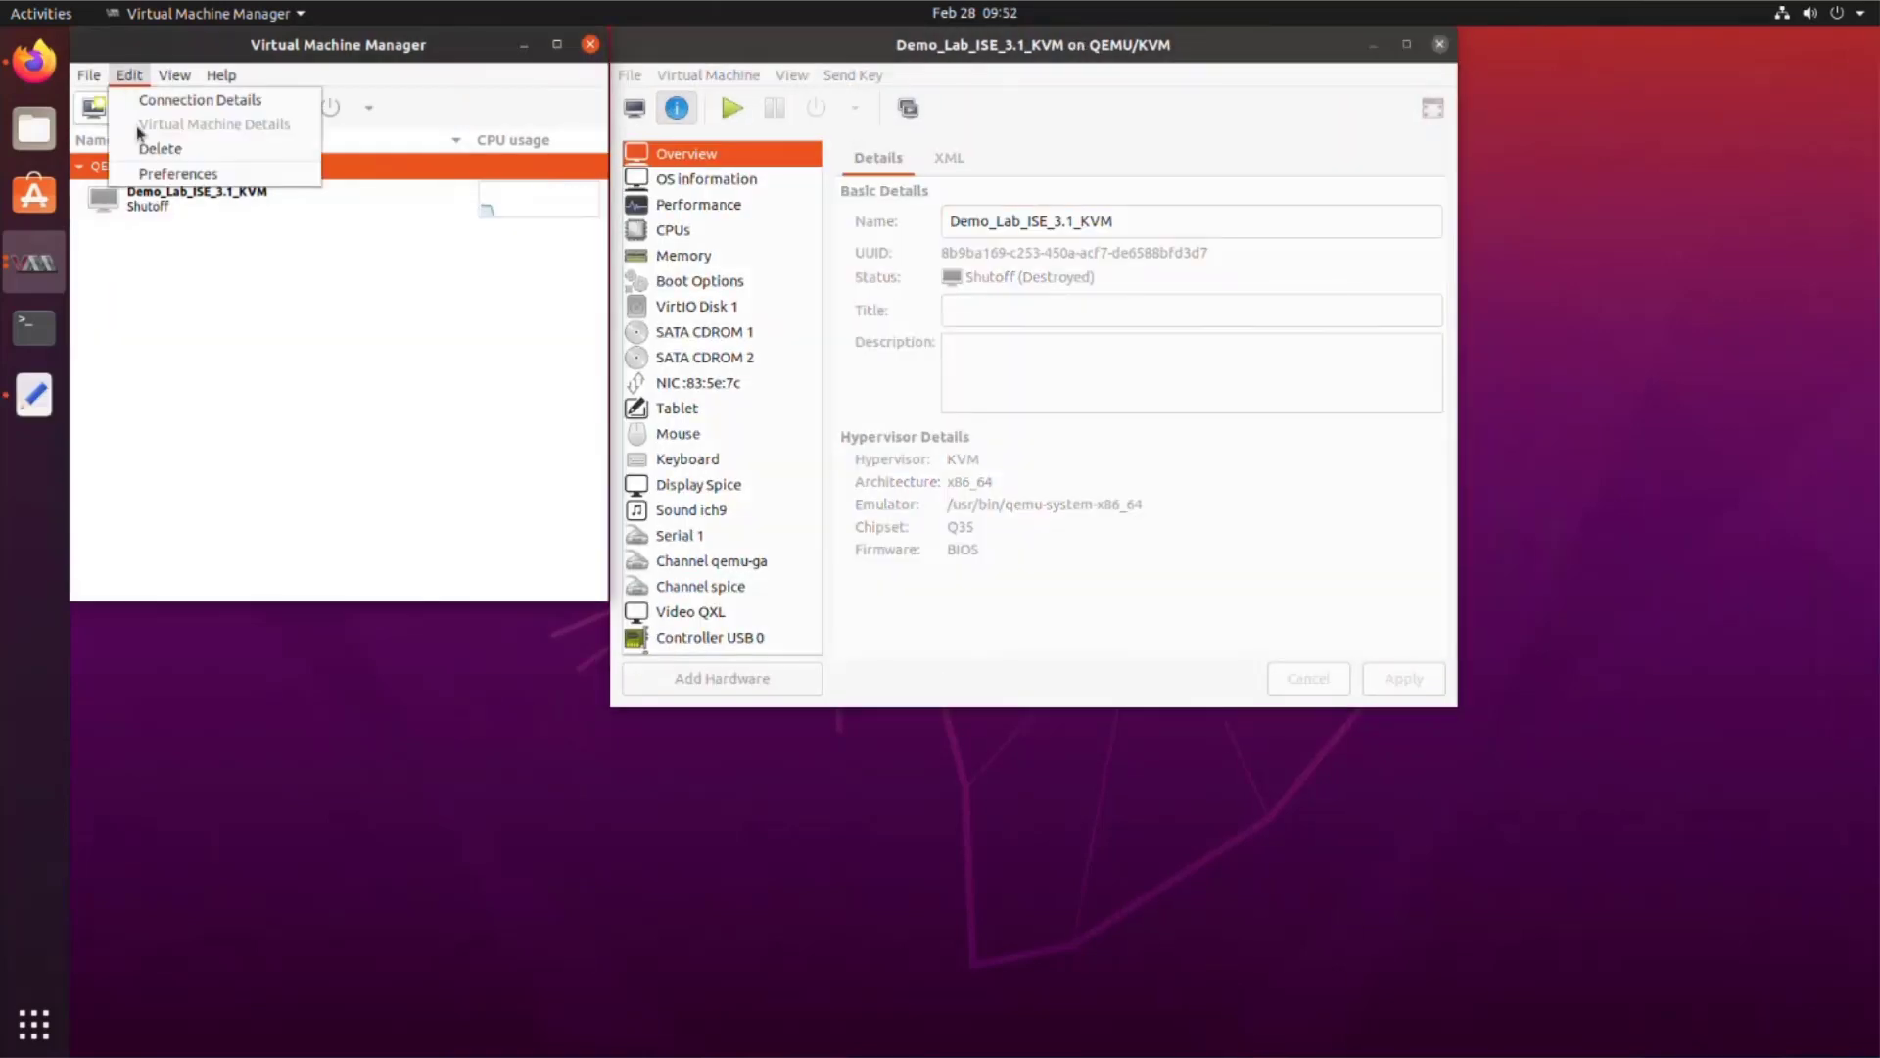
pyautogui.click(149, 174)
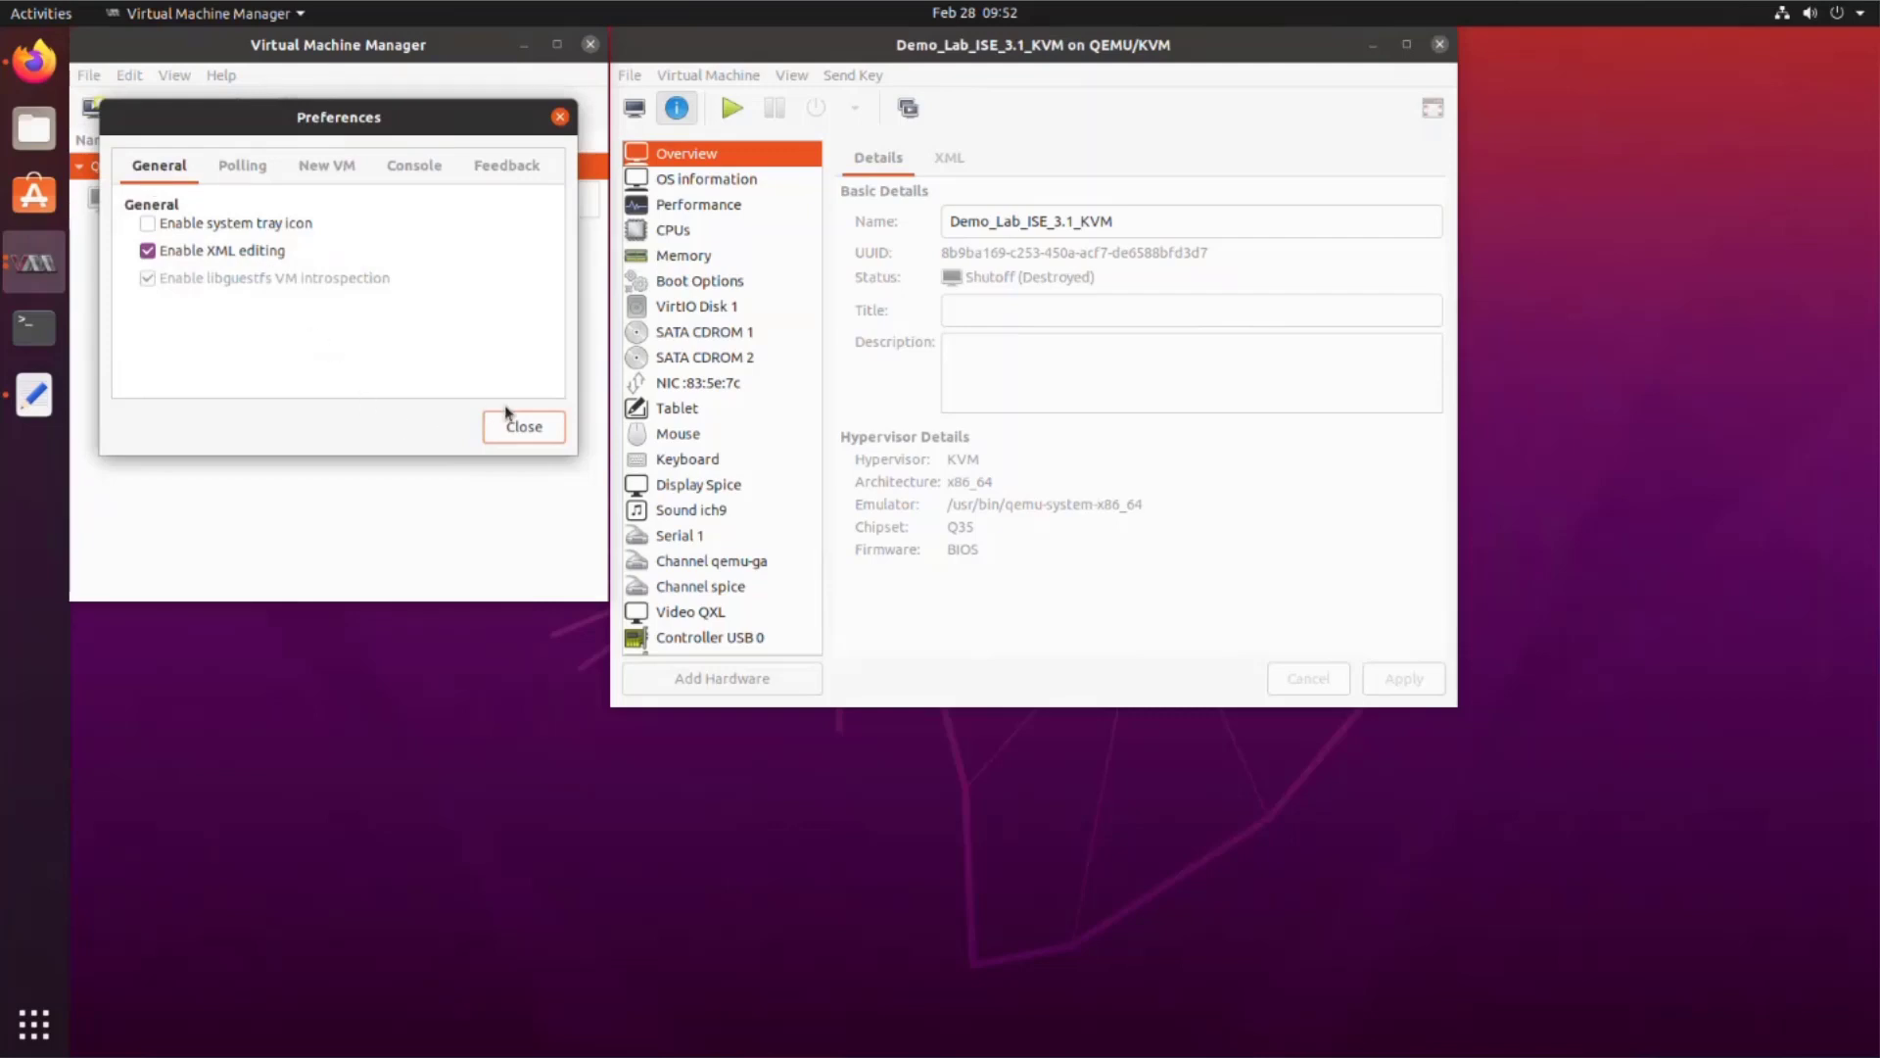
pyautogui.click(536, 436)
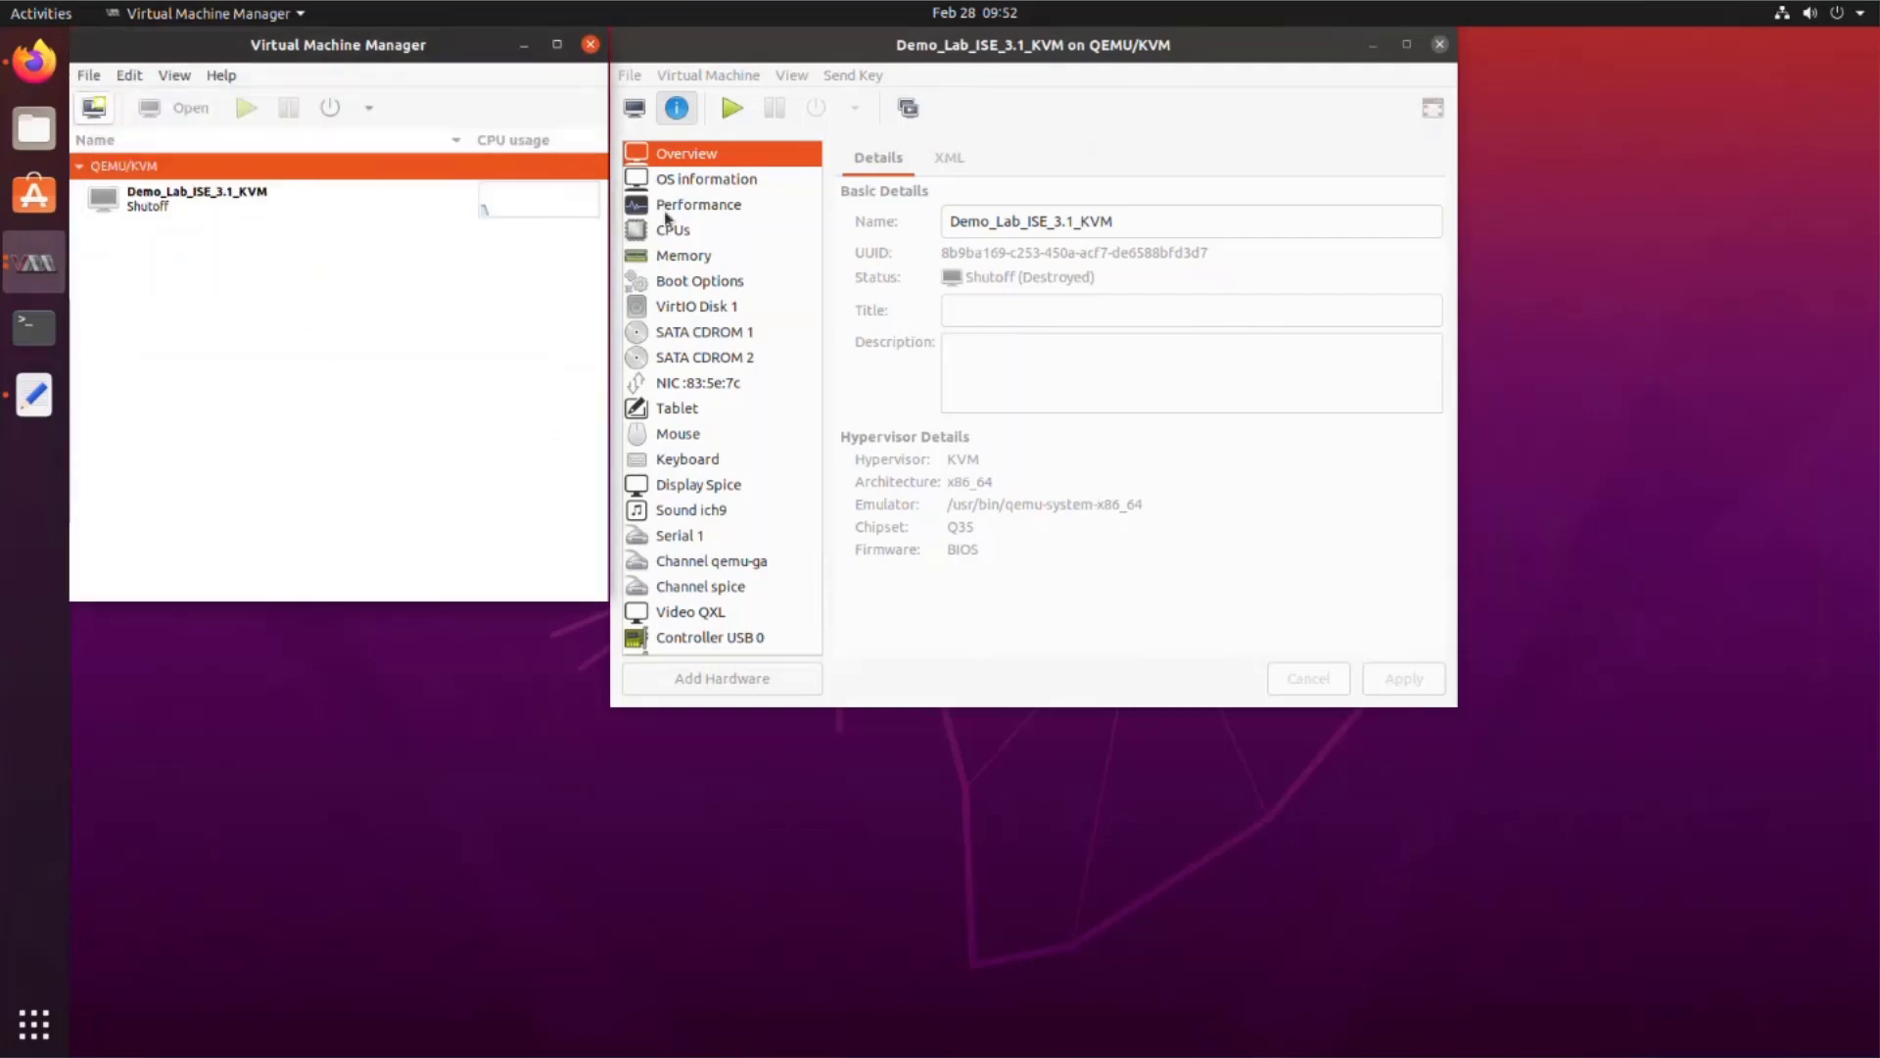
pyautogui.click(947, 158)
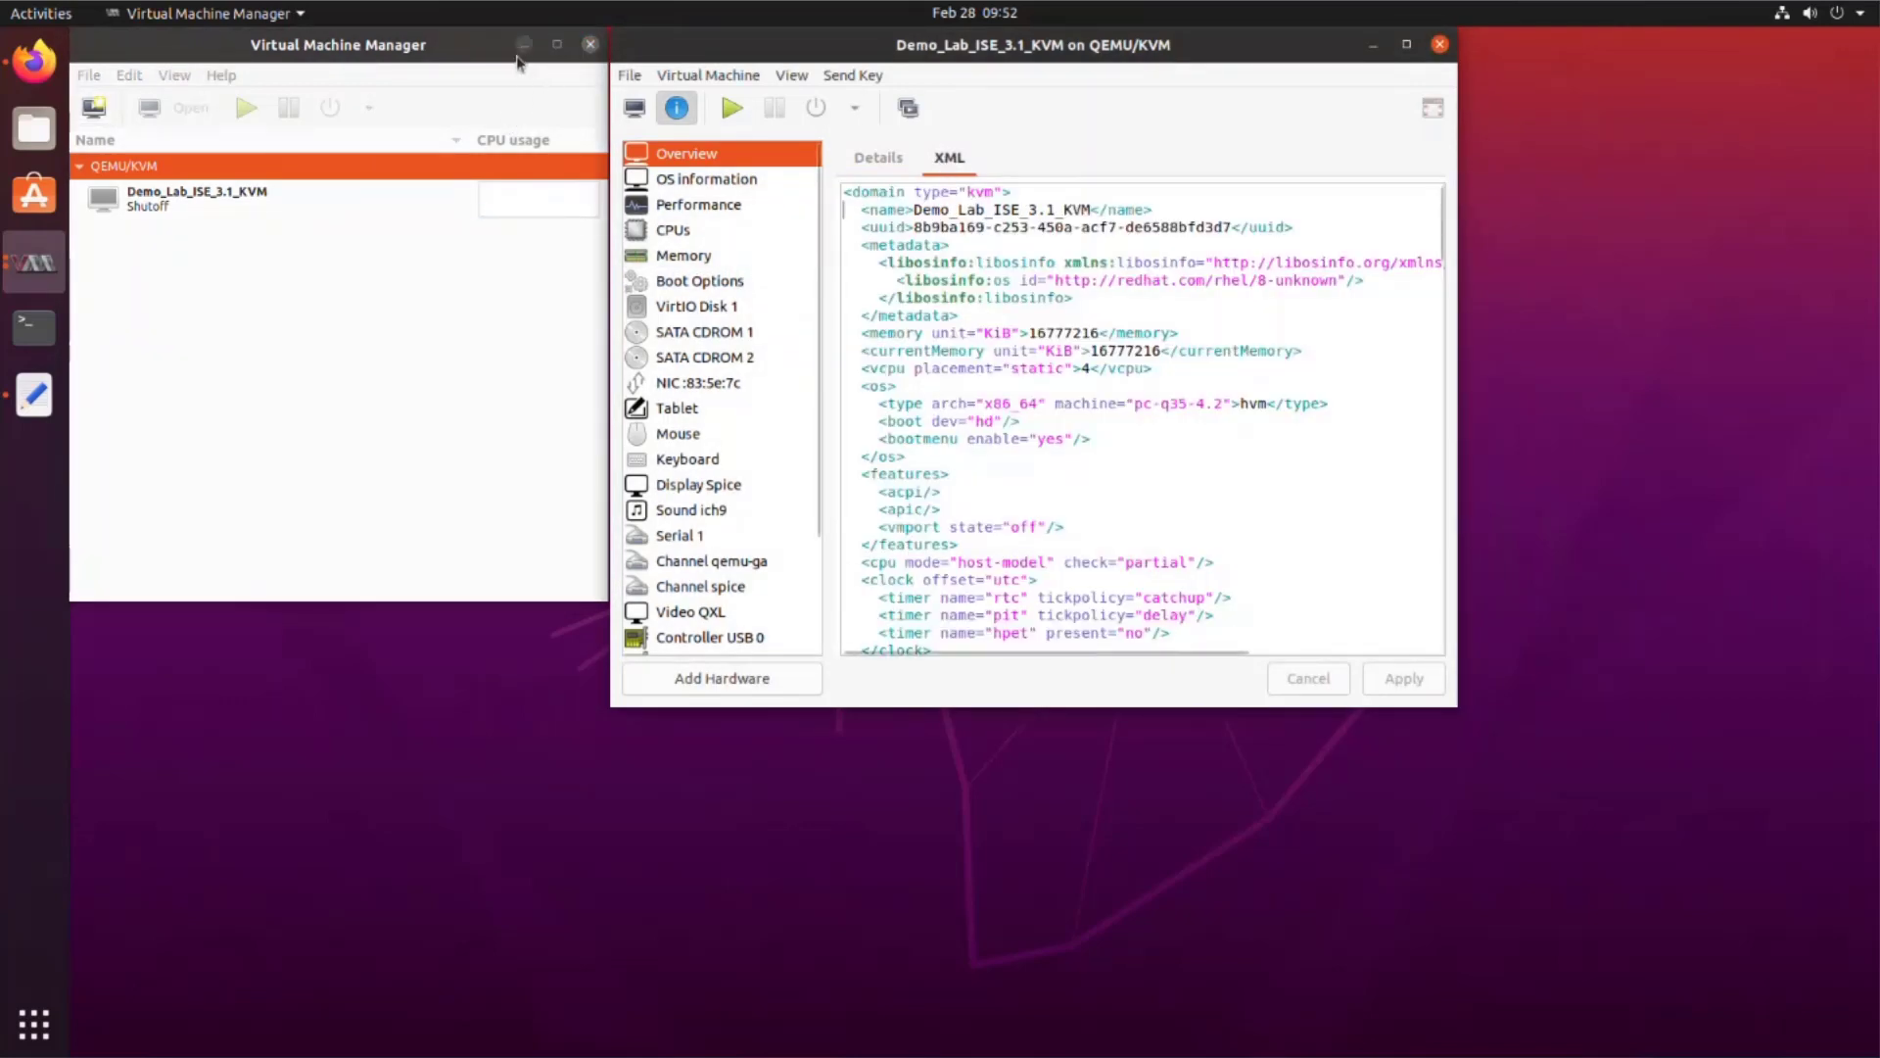
pyautogui.click(524, 45)
# Step: Copy the sysinfo block from KVM_XML and paste it below the vcpu line
pyautogui.doubleClick(132, 290)
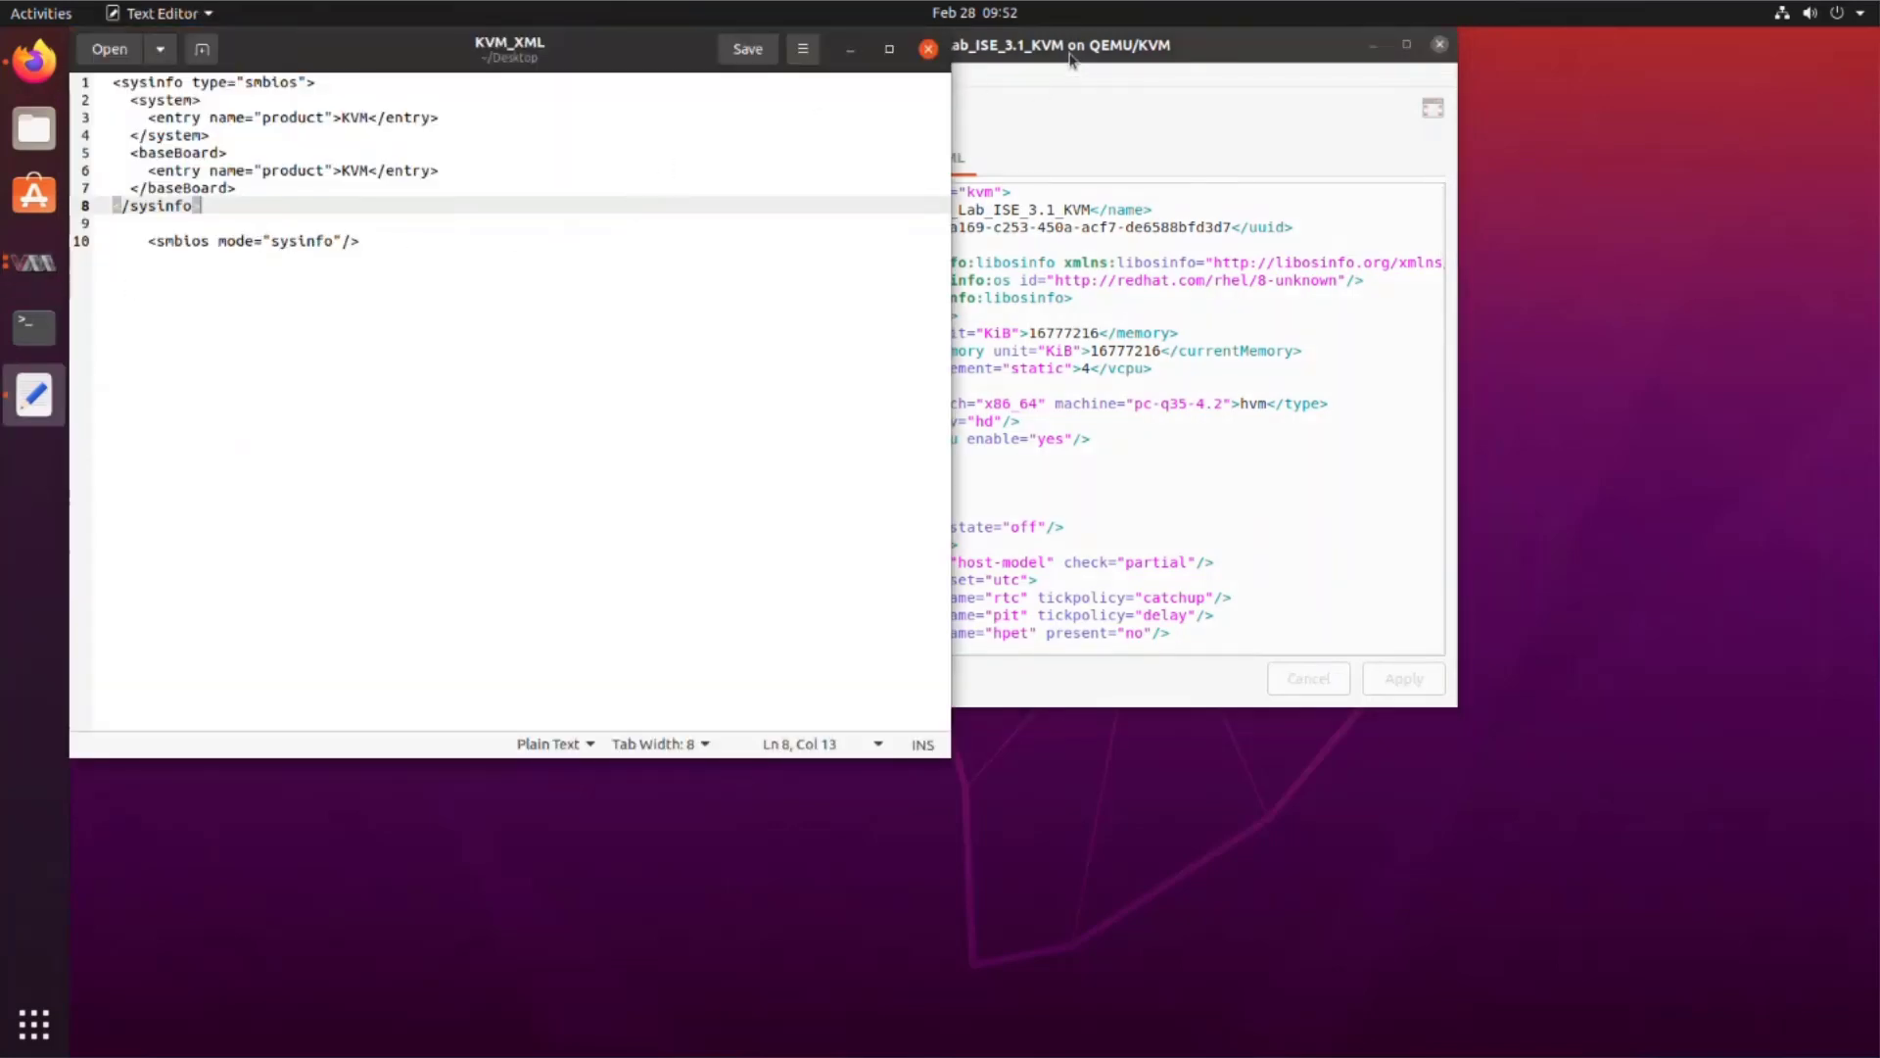
pyautogui.moveTo(1090, 49); pyautogui.dragTo(1452, 57)
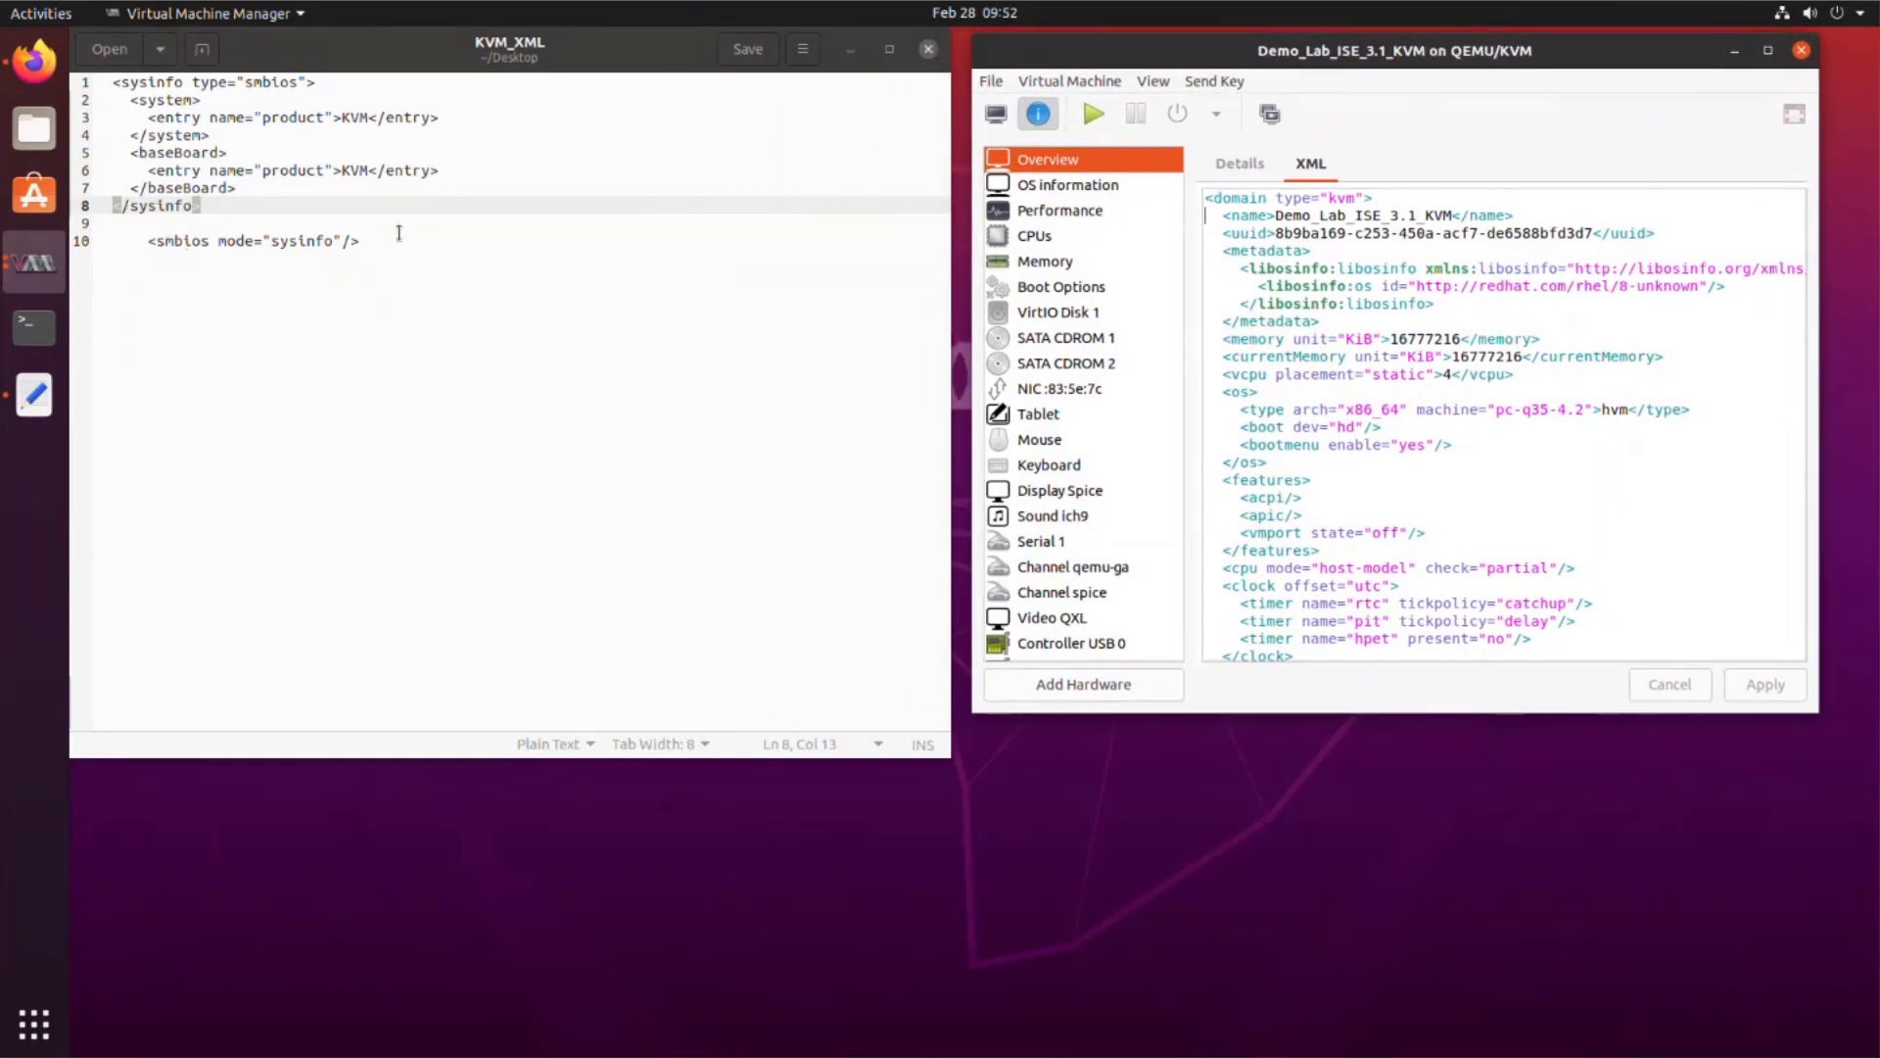
pyautogui.moveTo(201, 206); pyautogui.dragTo(113, 81)
pyautogui.hotkey('ctrl', 'c')
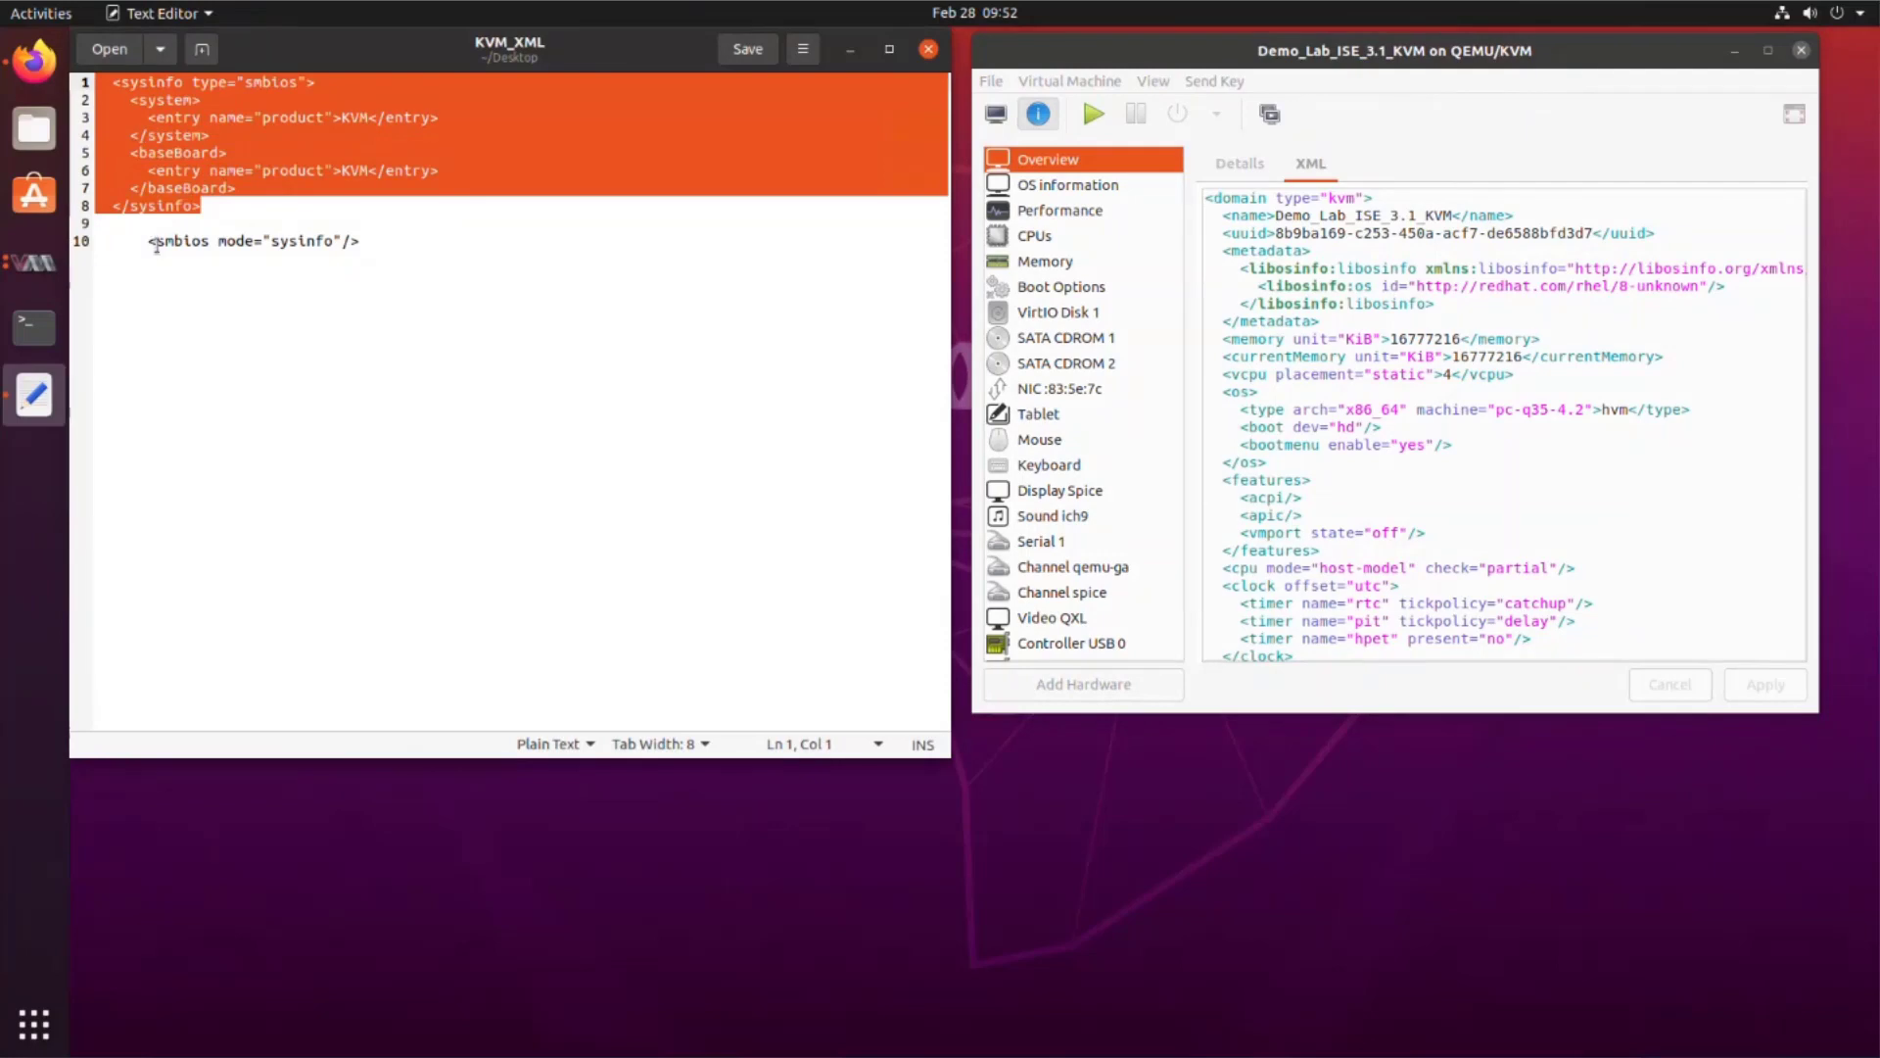
pyautogui.click(1555, 370)
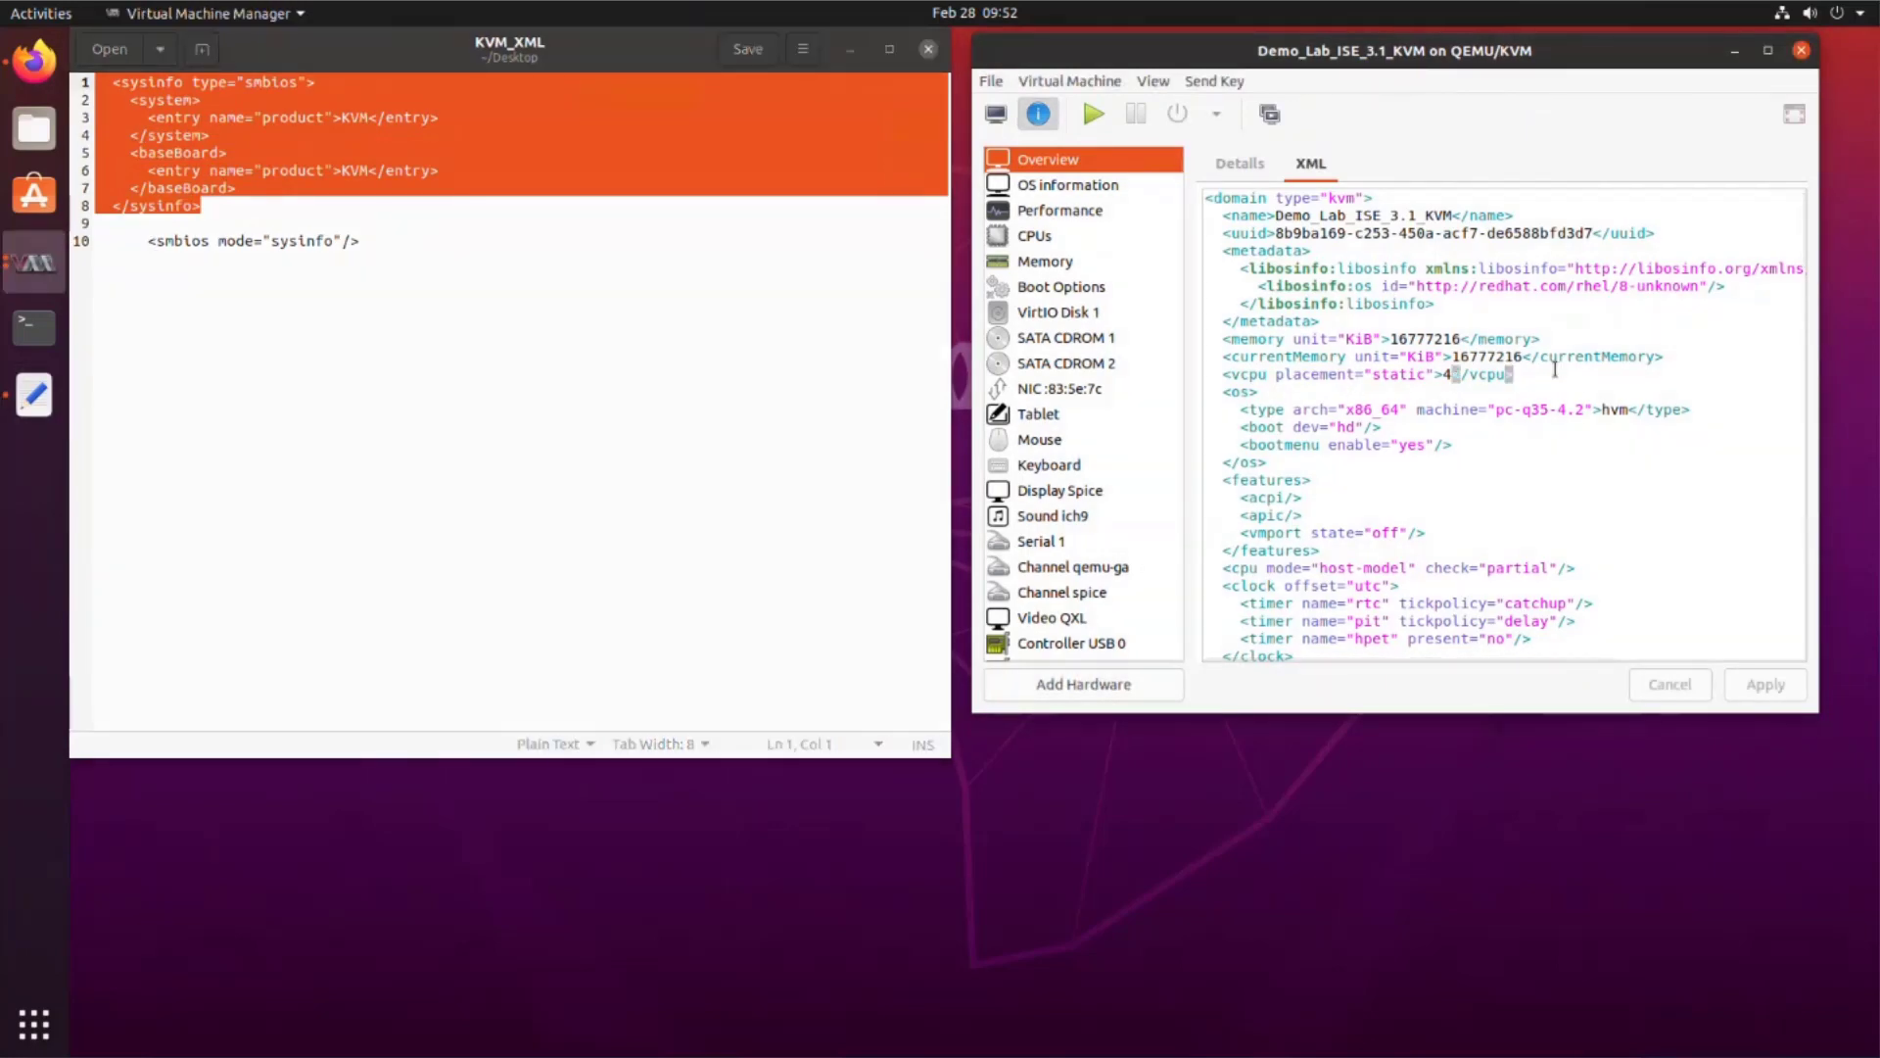
pyautogui.press('Return')
pyautogui.hotkey('ctrl', 'v')
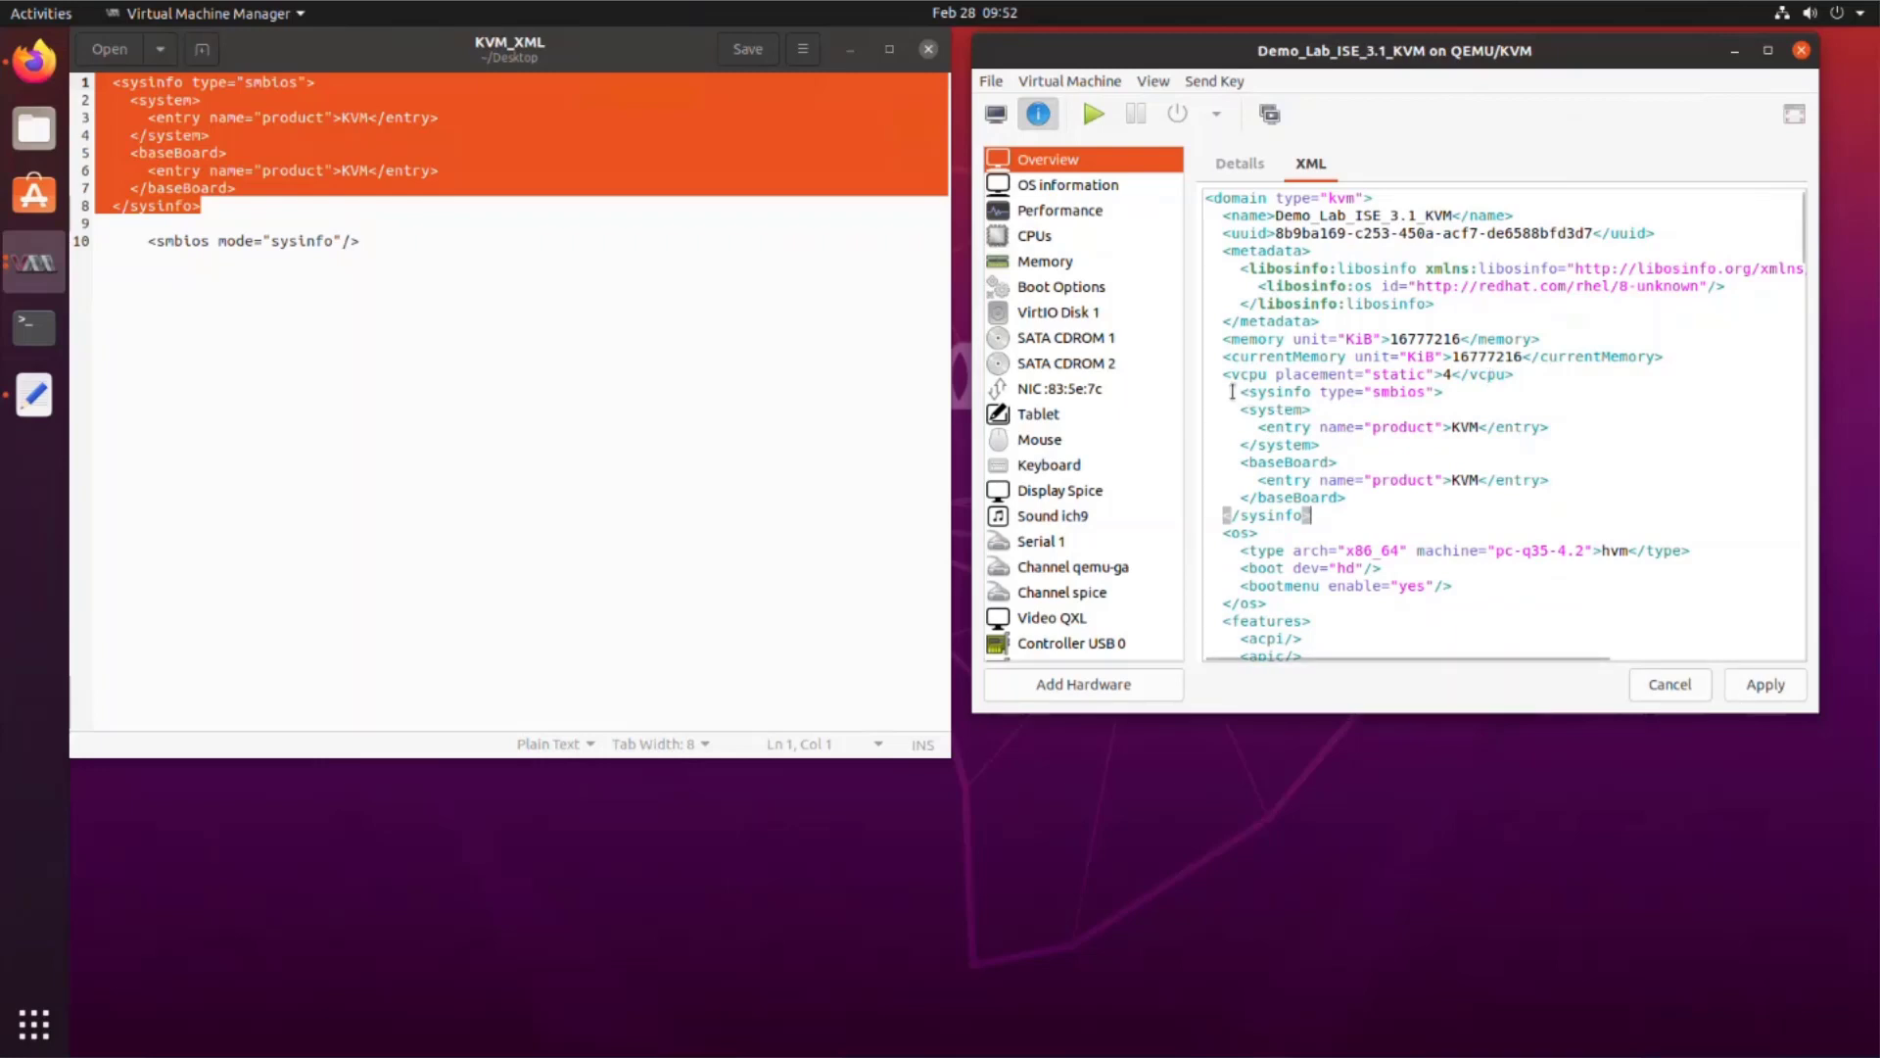
pyautogui.click(1238, 391)
pyautogui.press('BackSpace')
pyautogui.press('BackSpace')
# Step: Paste <smbios mode="sysinfo"/> under the bootmenu line and apply the XML changes
pyautogui.moveTo(364, 242); pyautogui.dragTo(153, 239)
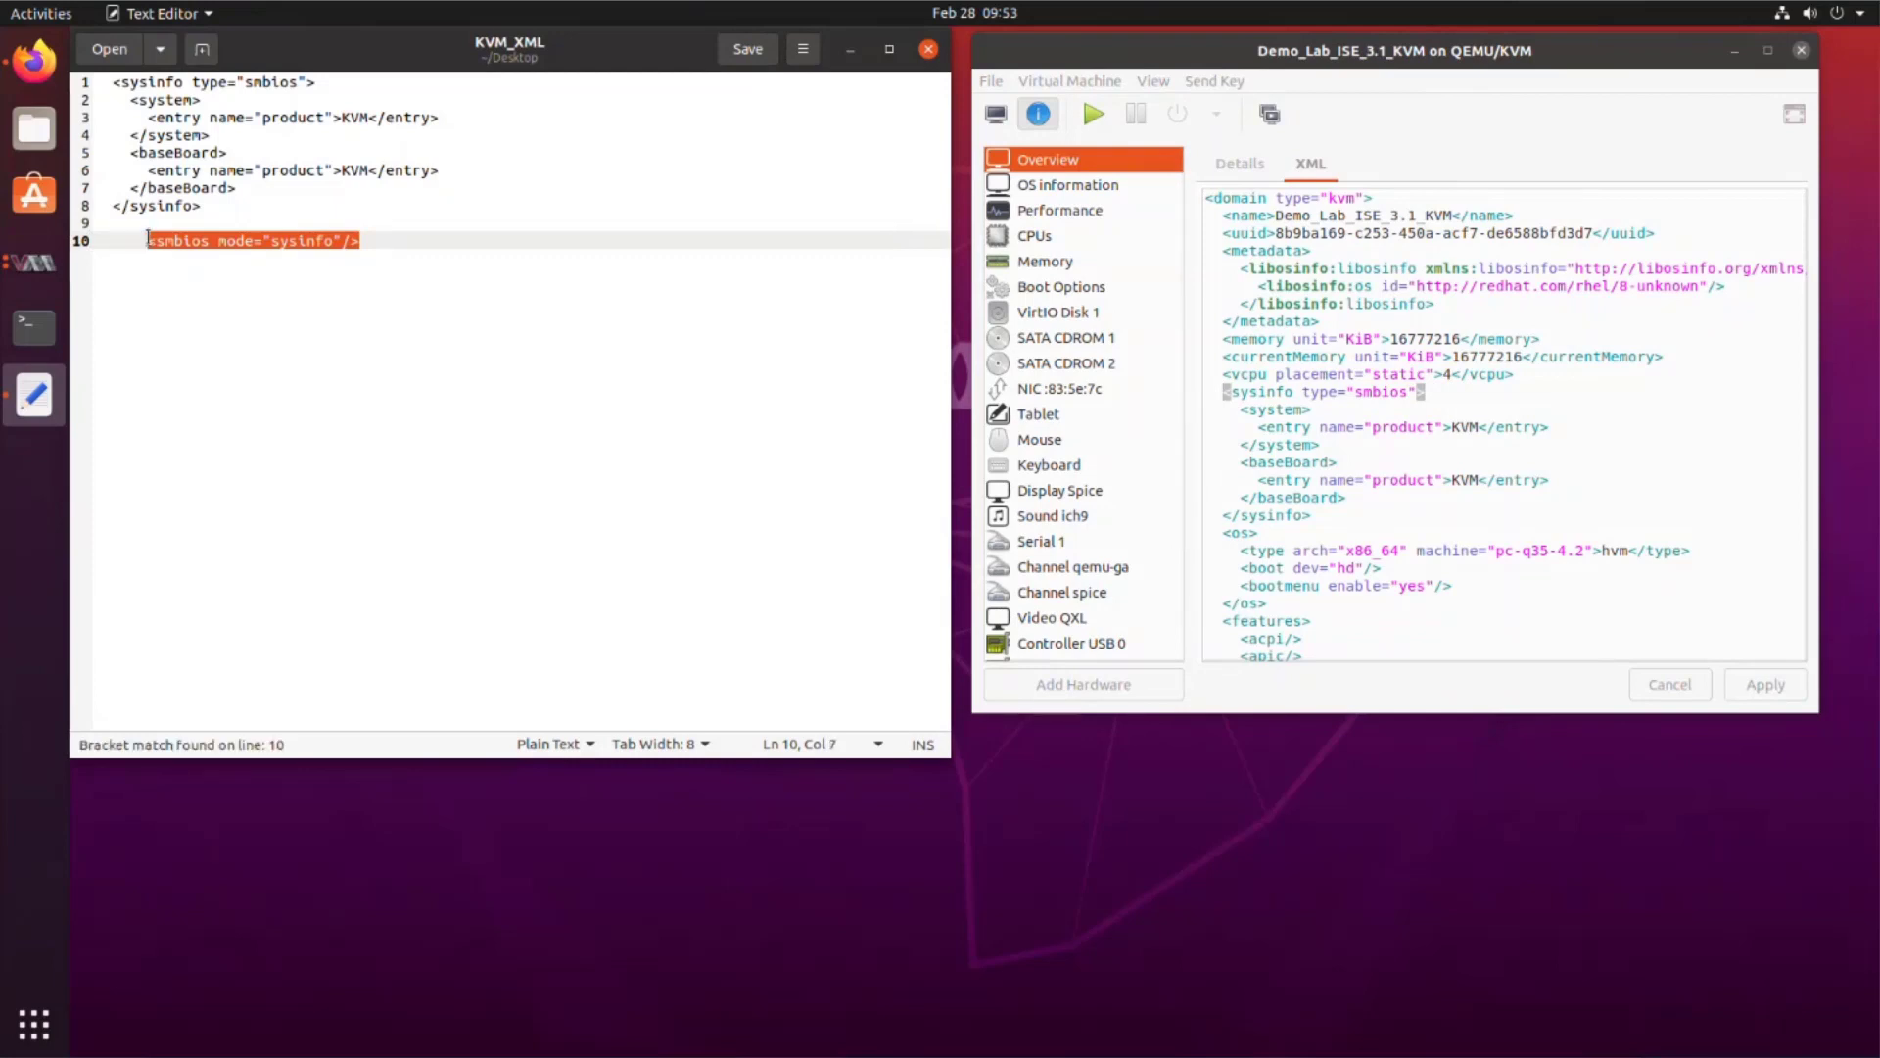
pyautogui.click(1472, 598)
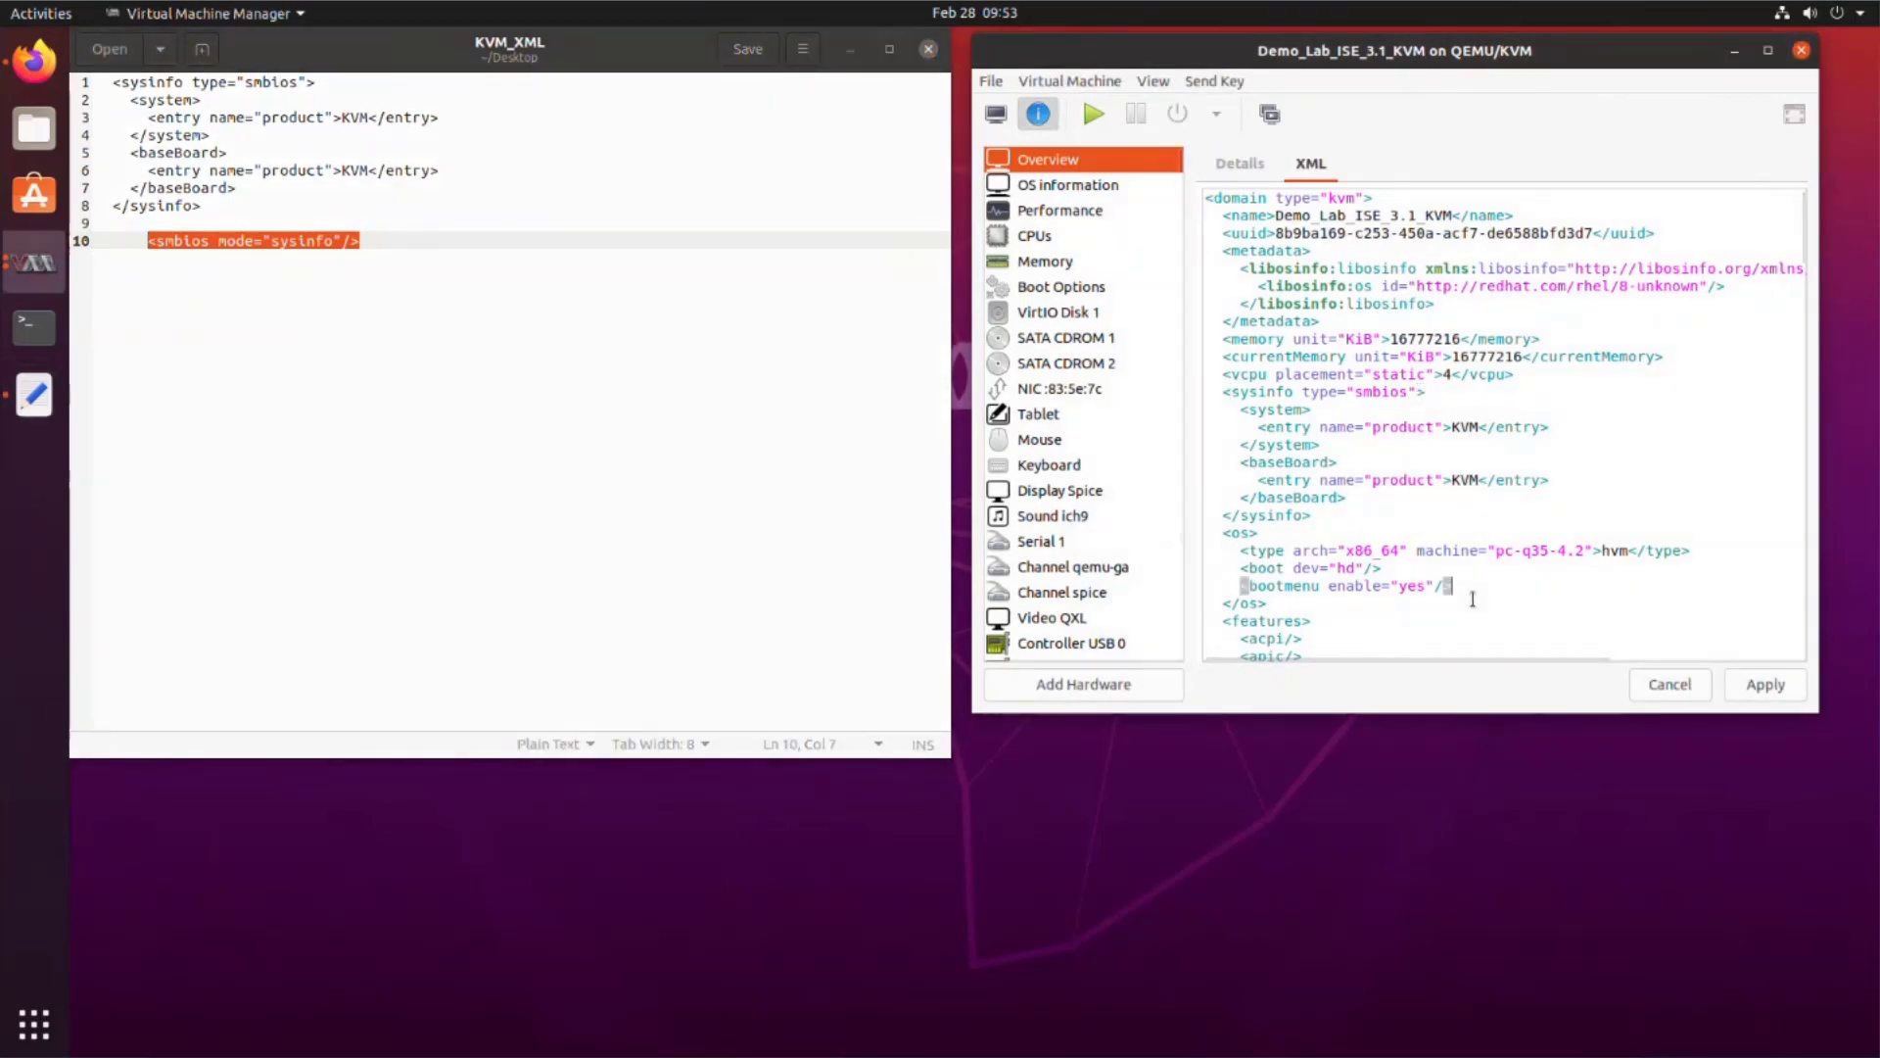
pyautogui.press('Return')
pyautogui.write('<smbios mode="sysinfo"/>')
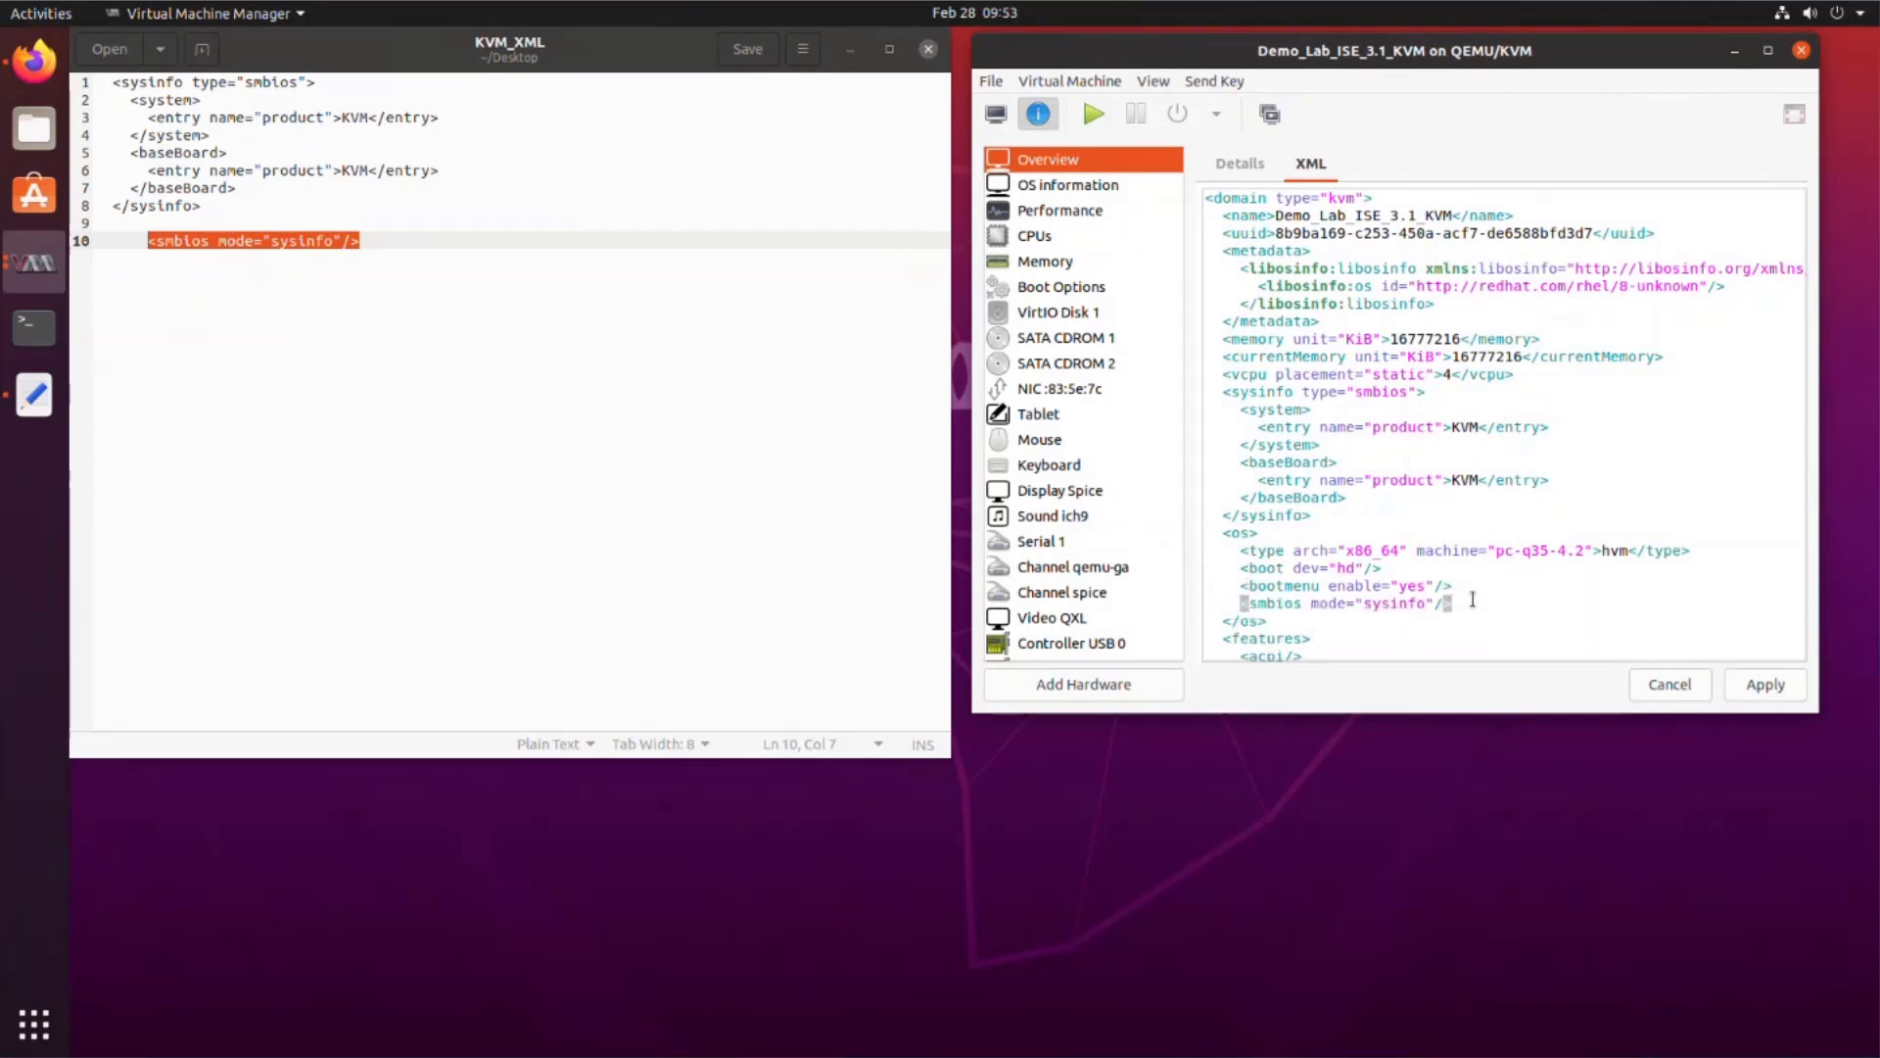
pyautogui.click(1754, 686)
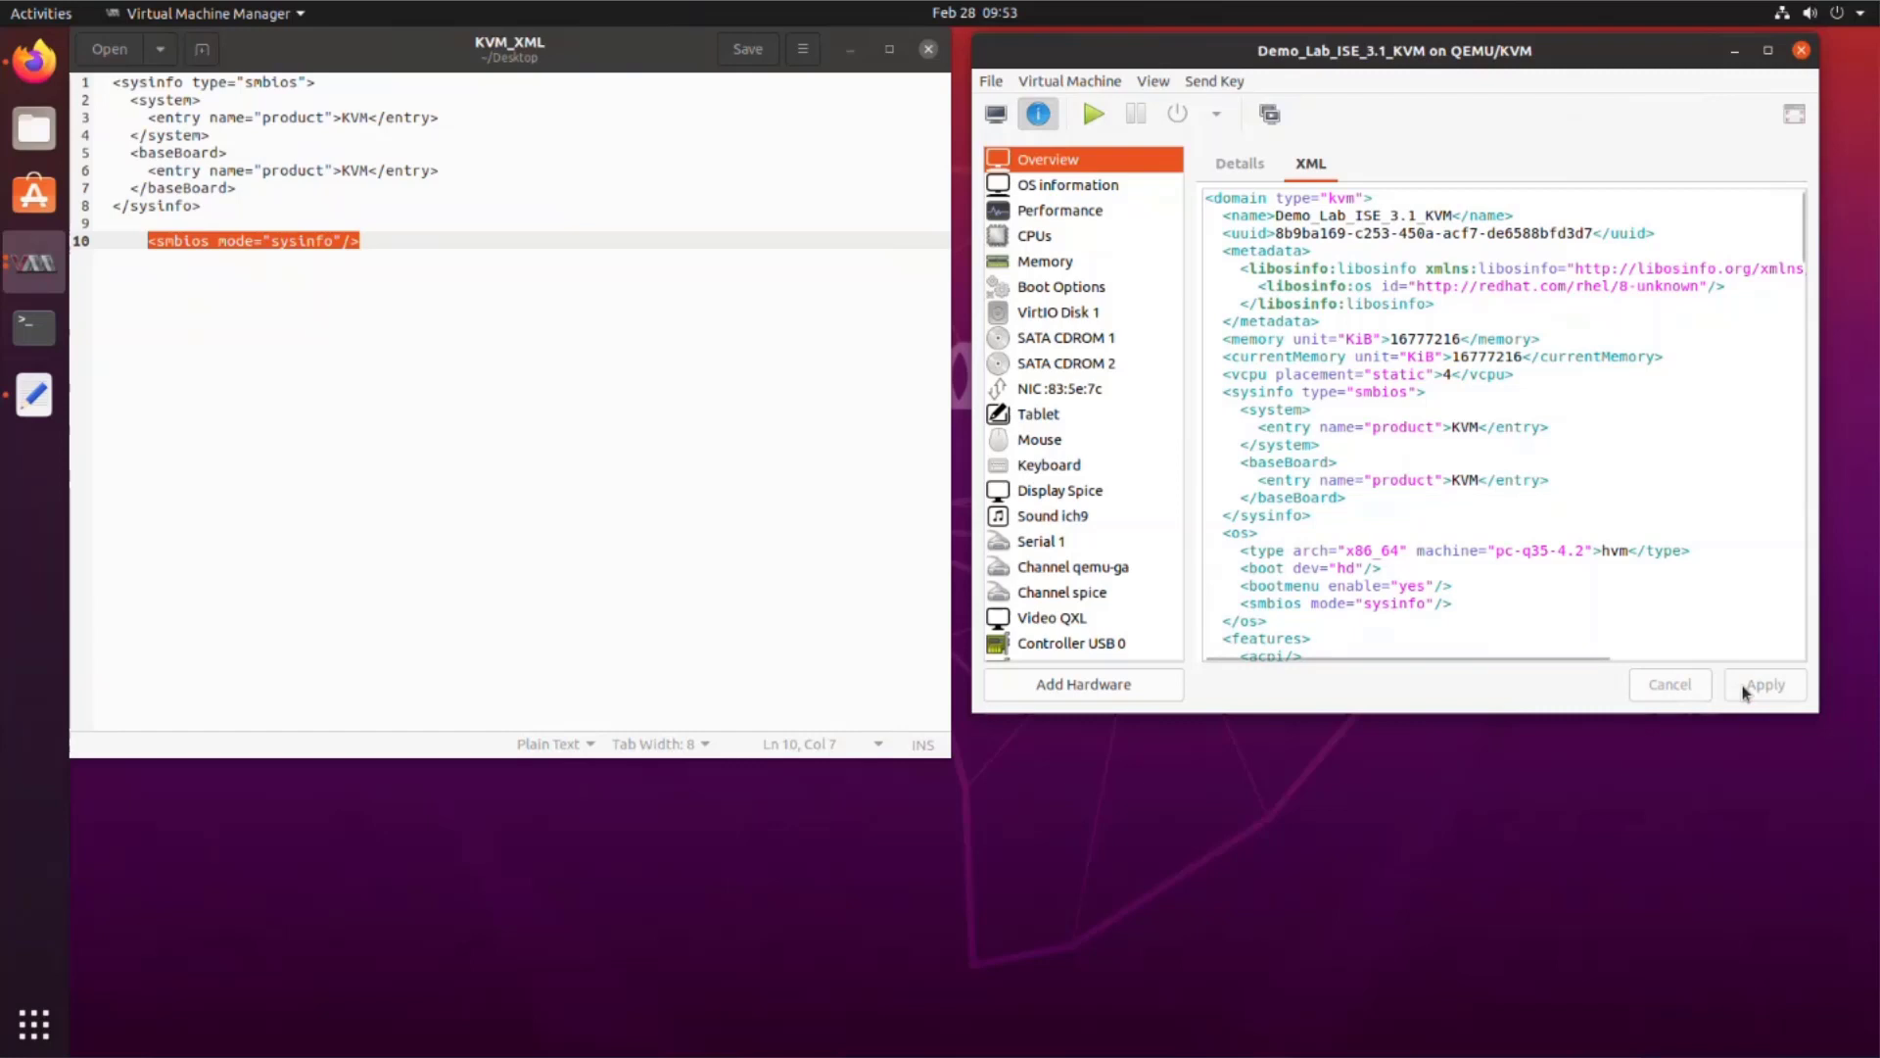
pyautogui.click(996, 113)
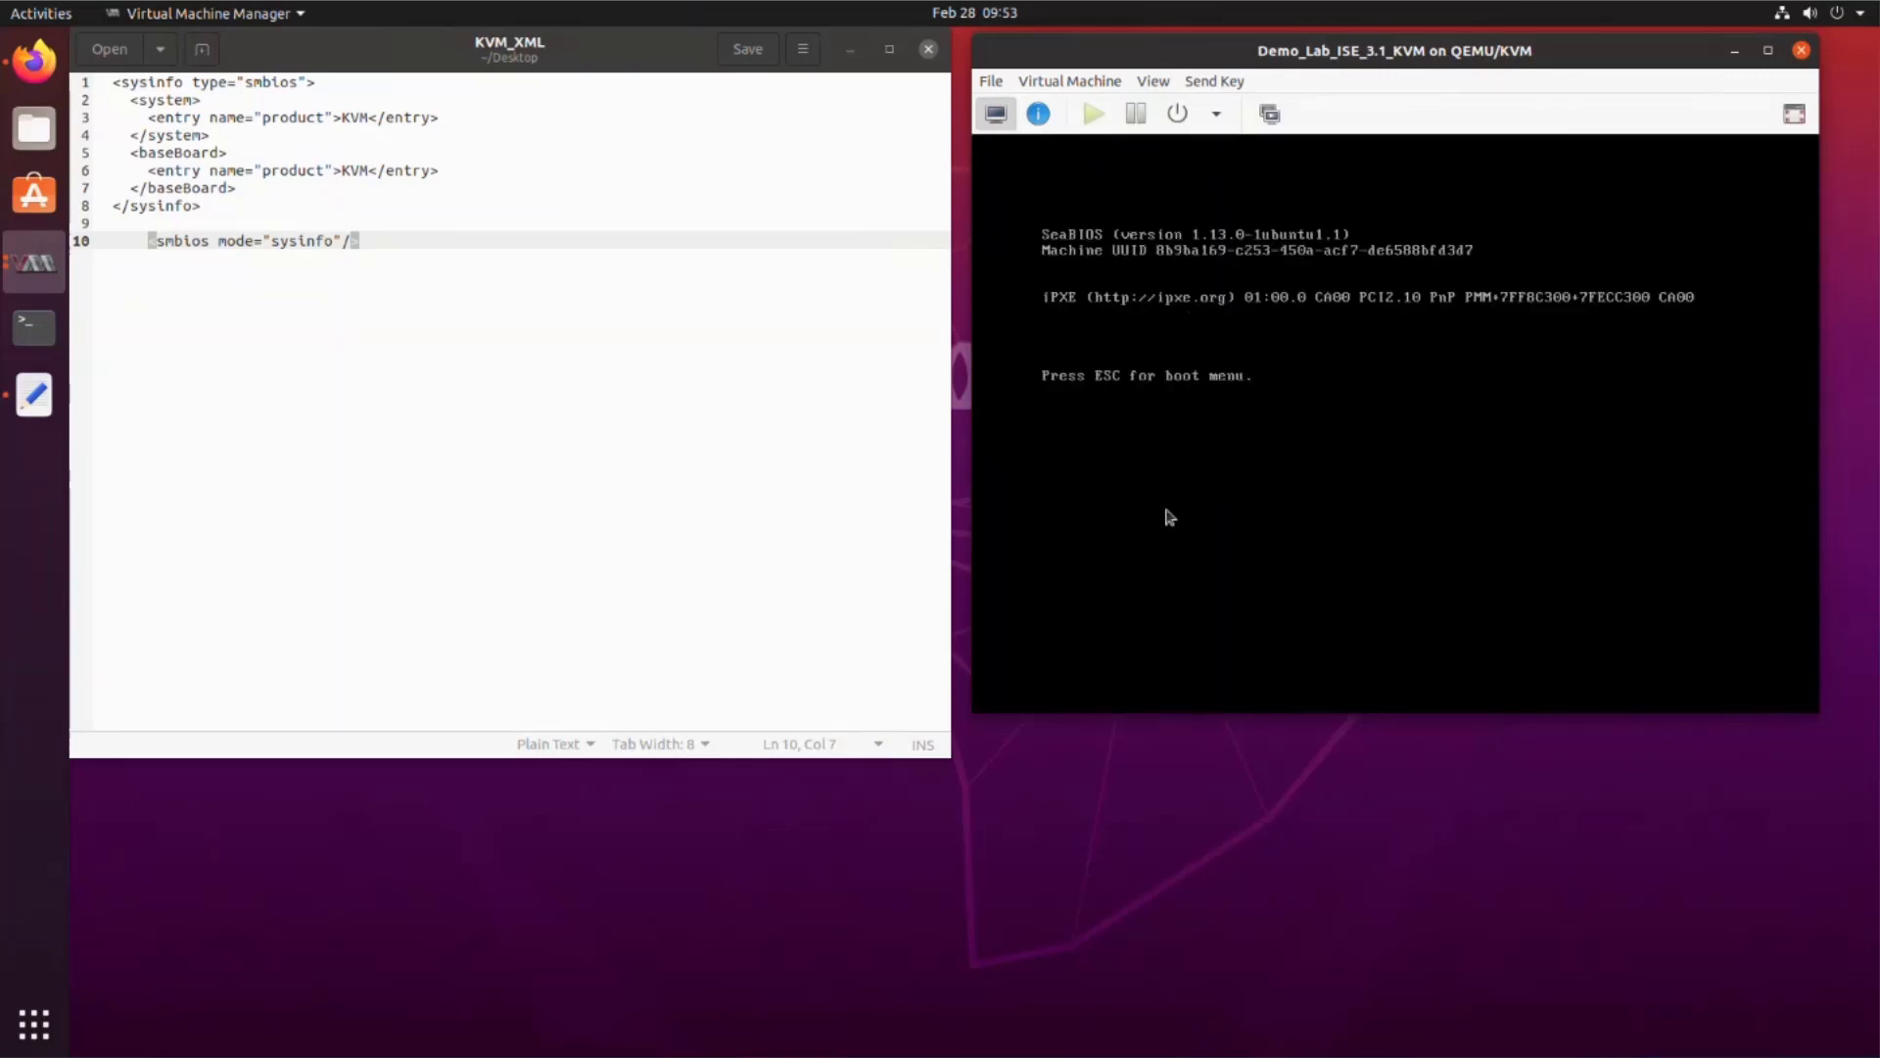
# Step: Boot from the ADEOS DVD (option 3) and start the default ISE installation
pyautogui.click(1244, 589)
pyautogui.press('Escape')
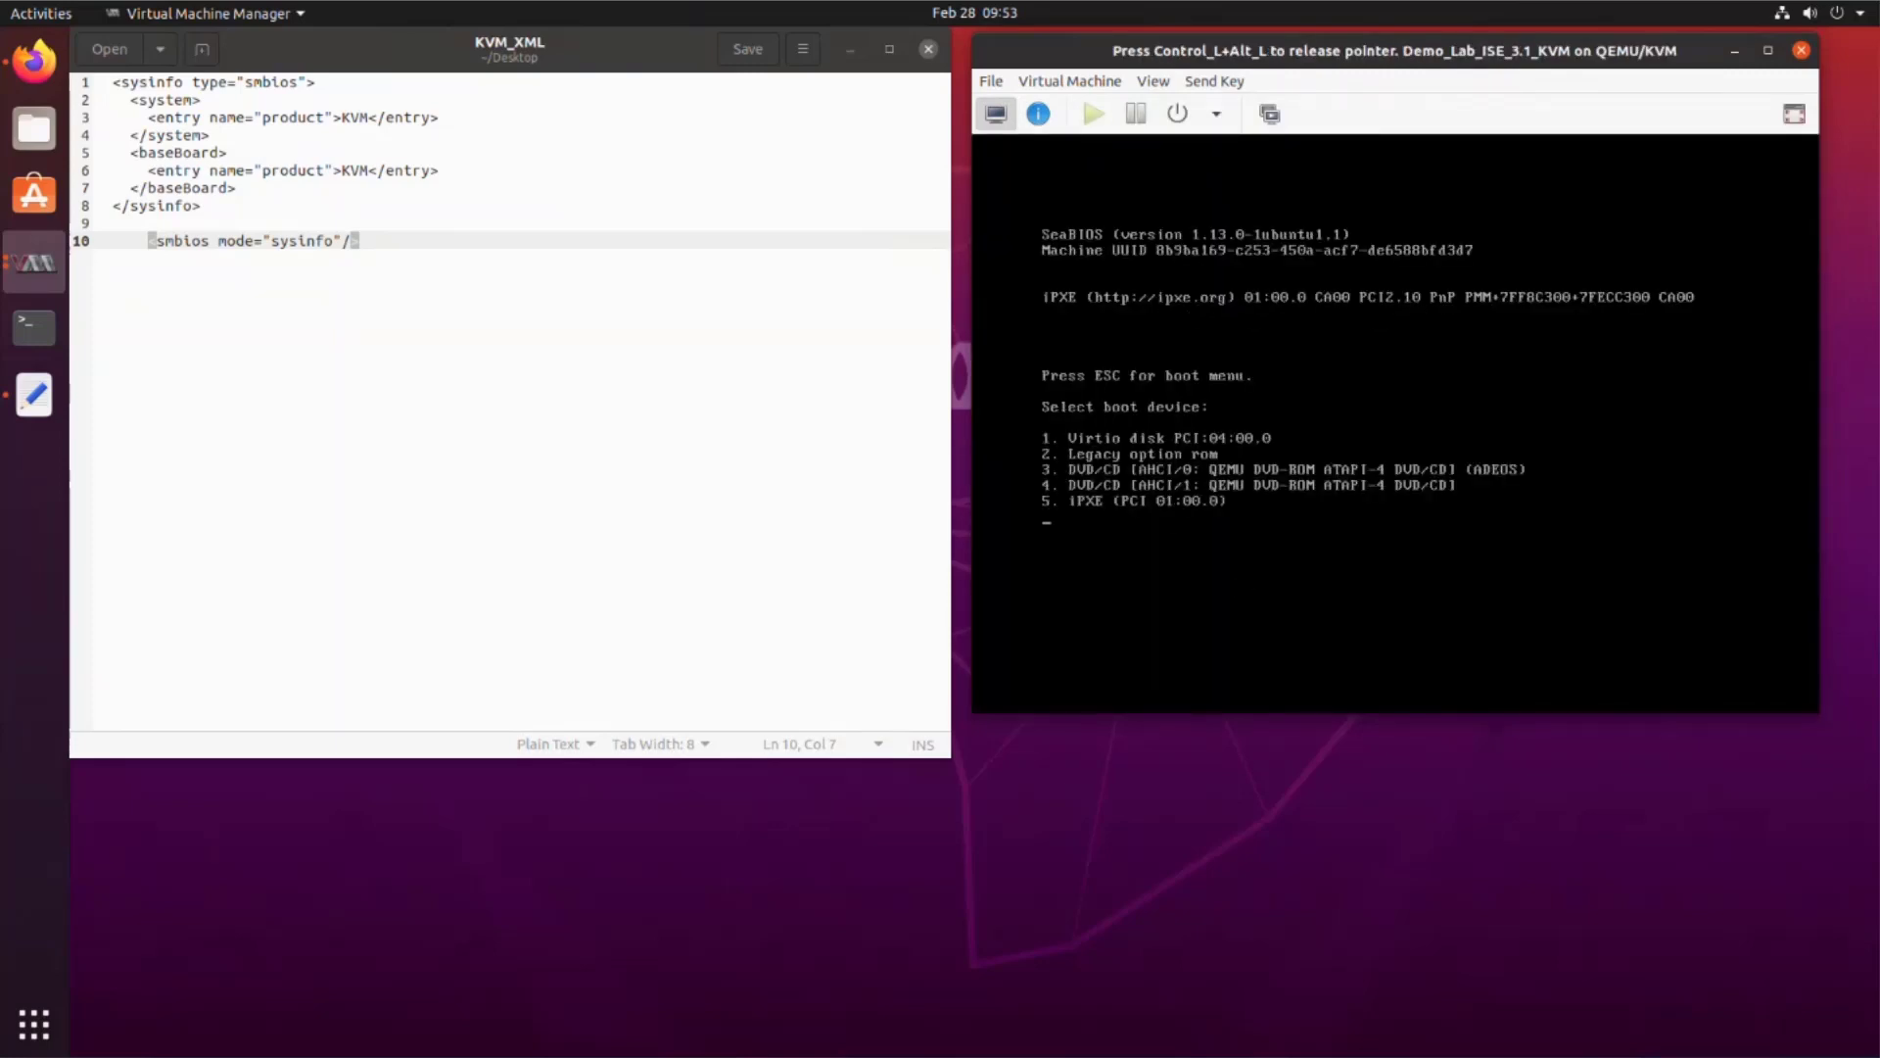
pyautogui.press('3')
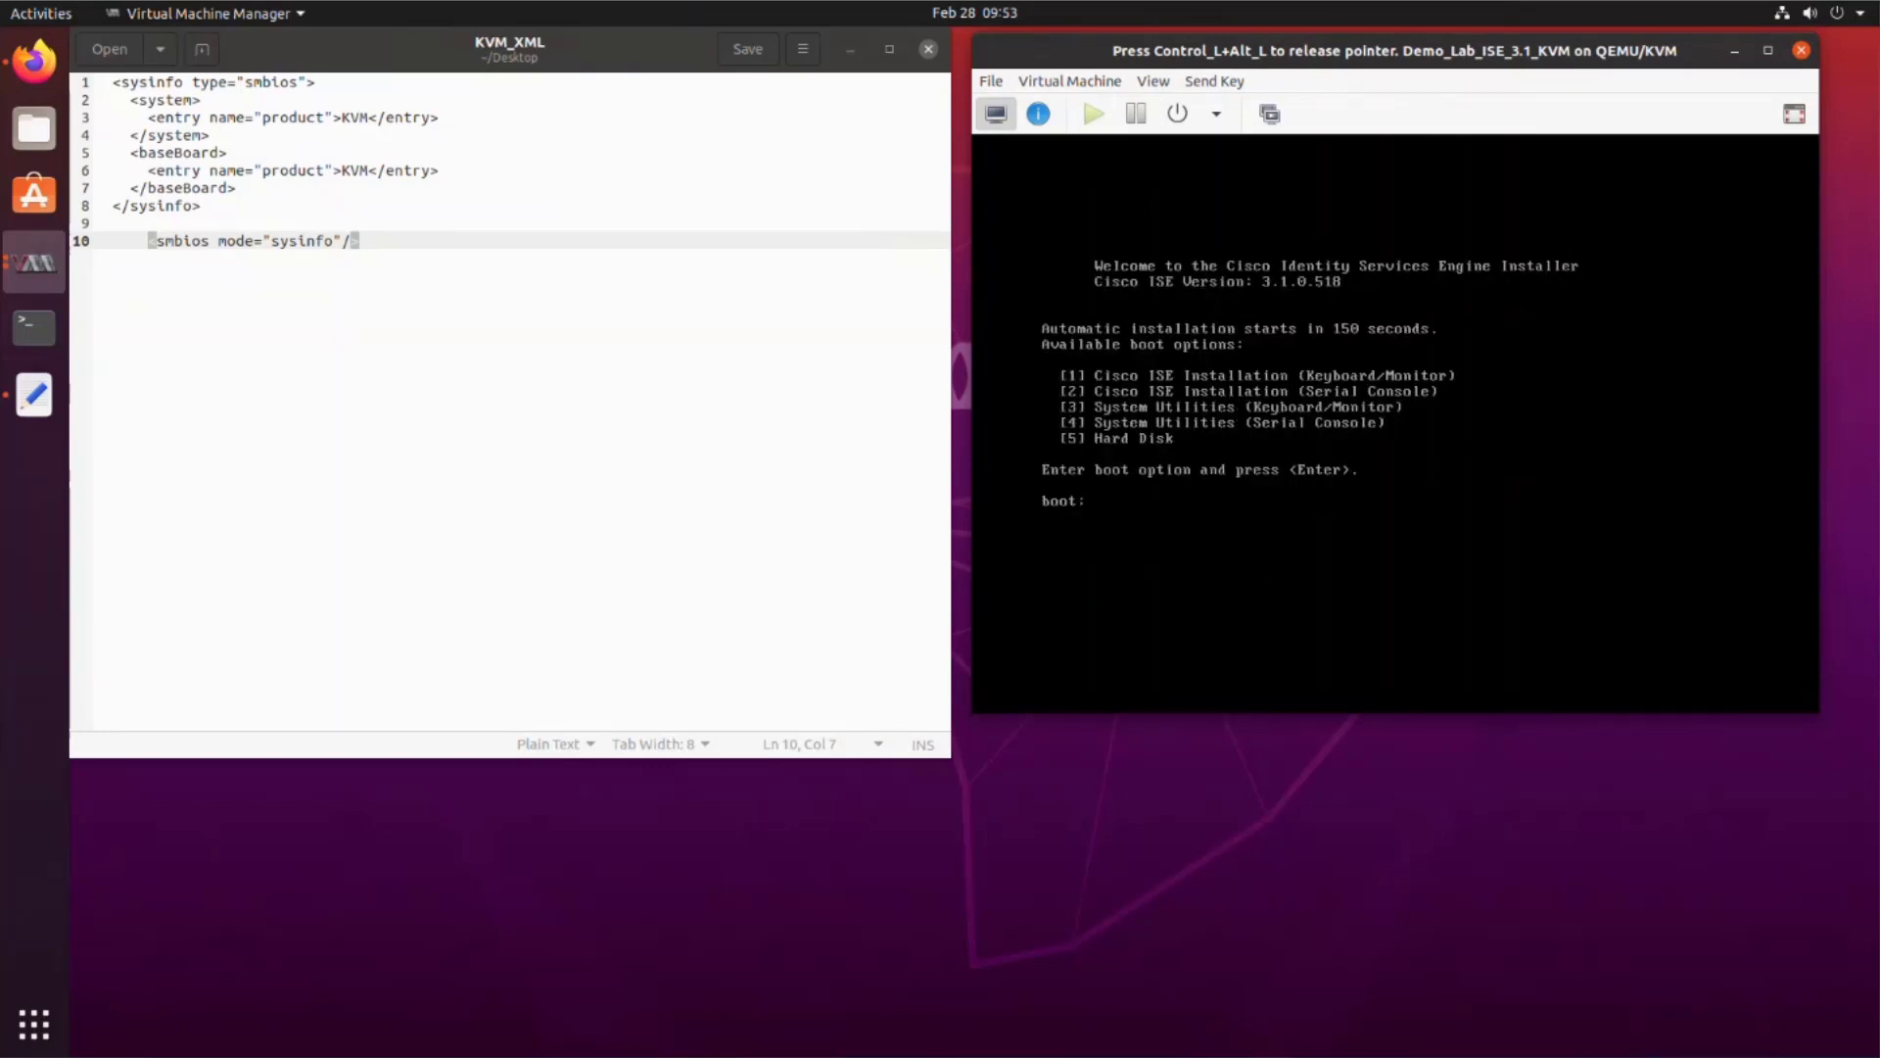
pyautogui.press('Return')
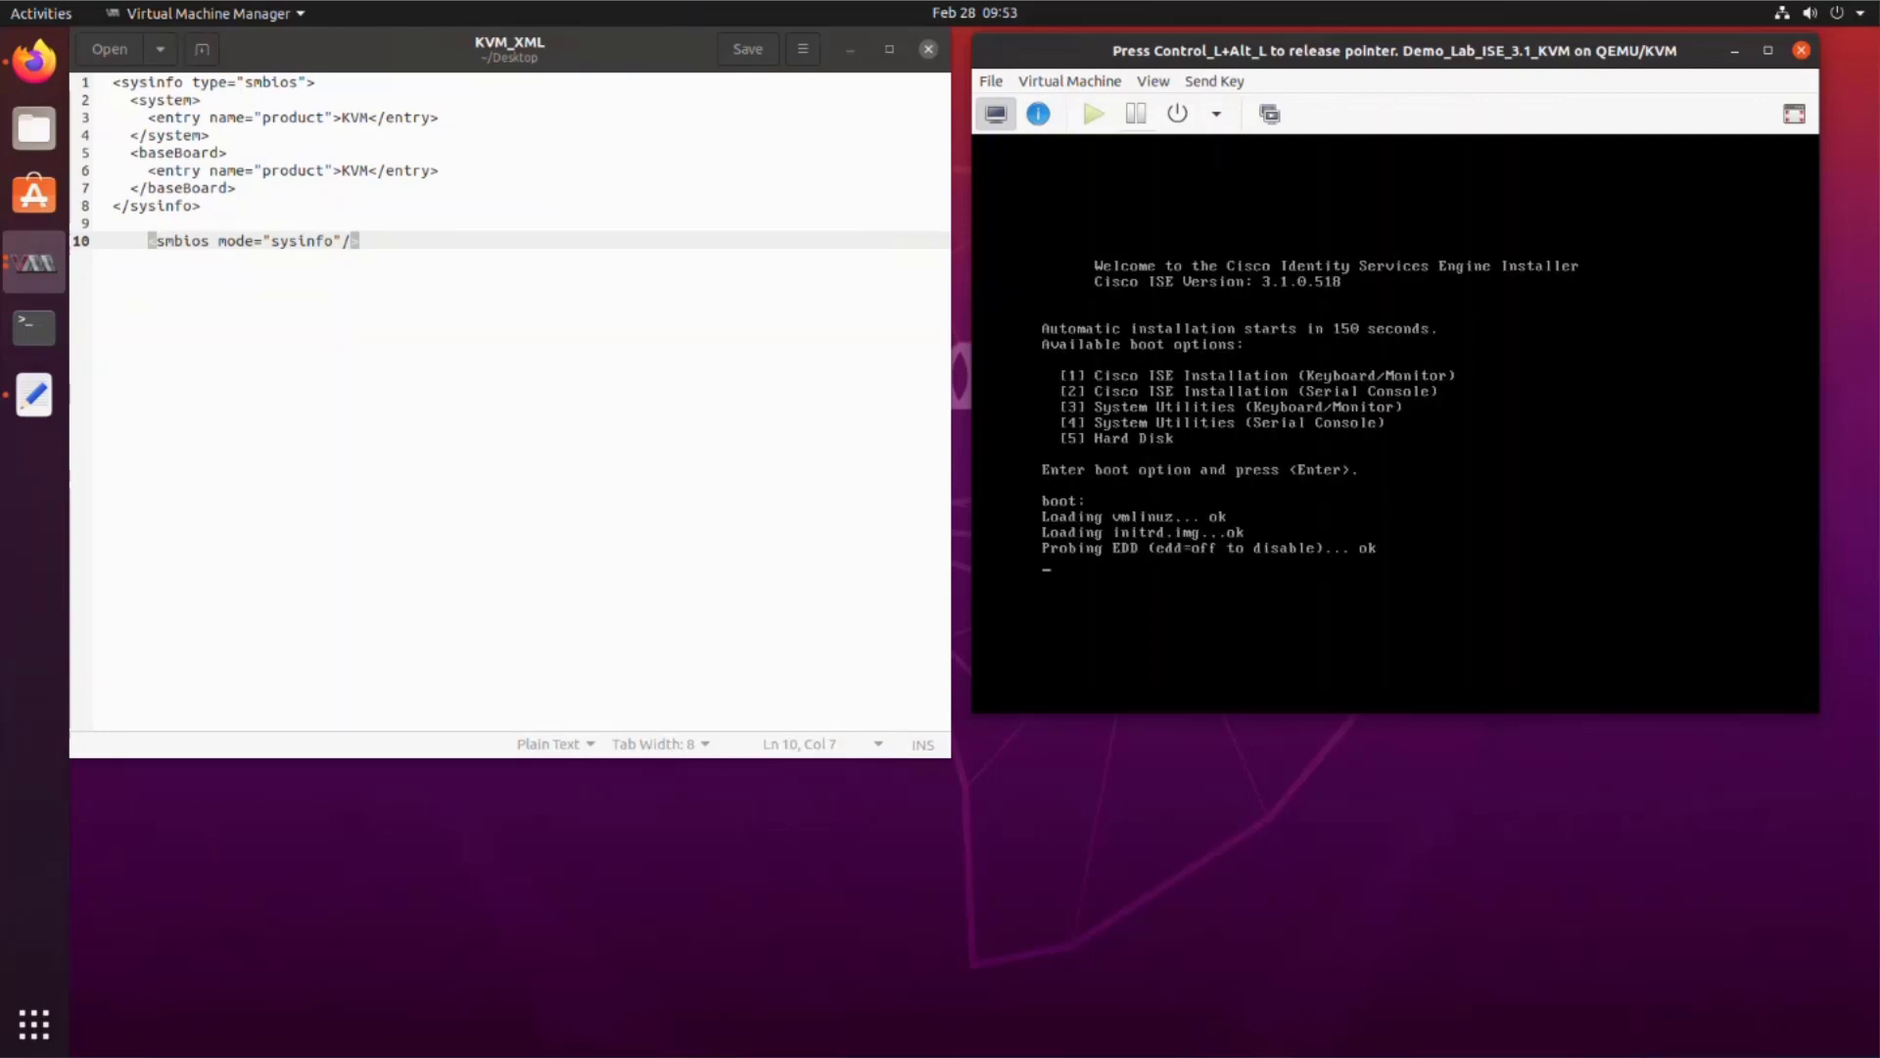
# Step: Follow the boot log in Text Console 1, minimizing the notes editor and showing the VM list
pyautogui.hotkey('ctrl', 'alt')
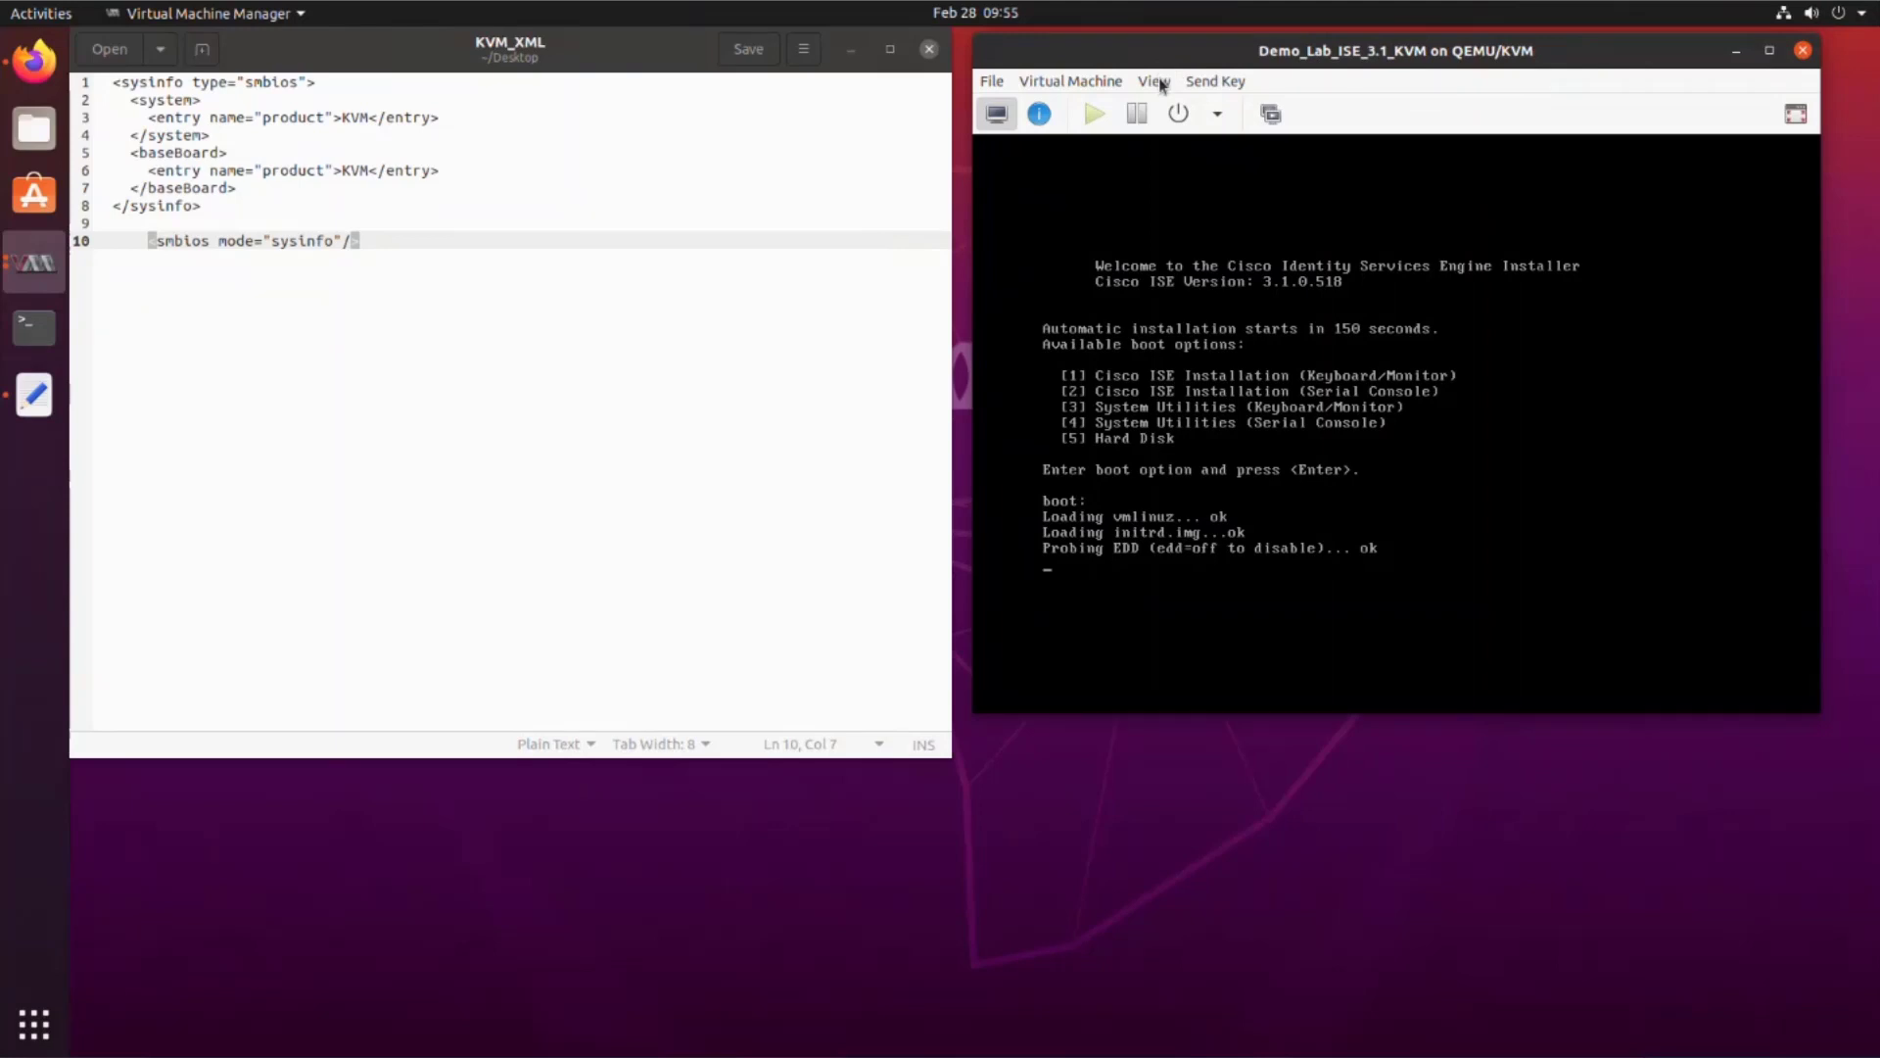
pyautogui.click(1159, 83)
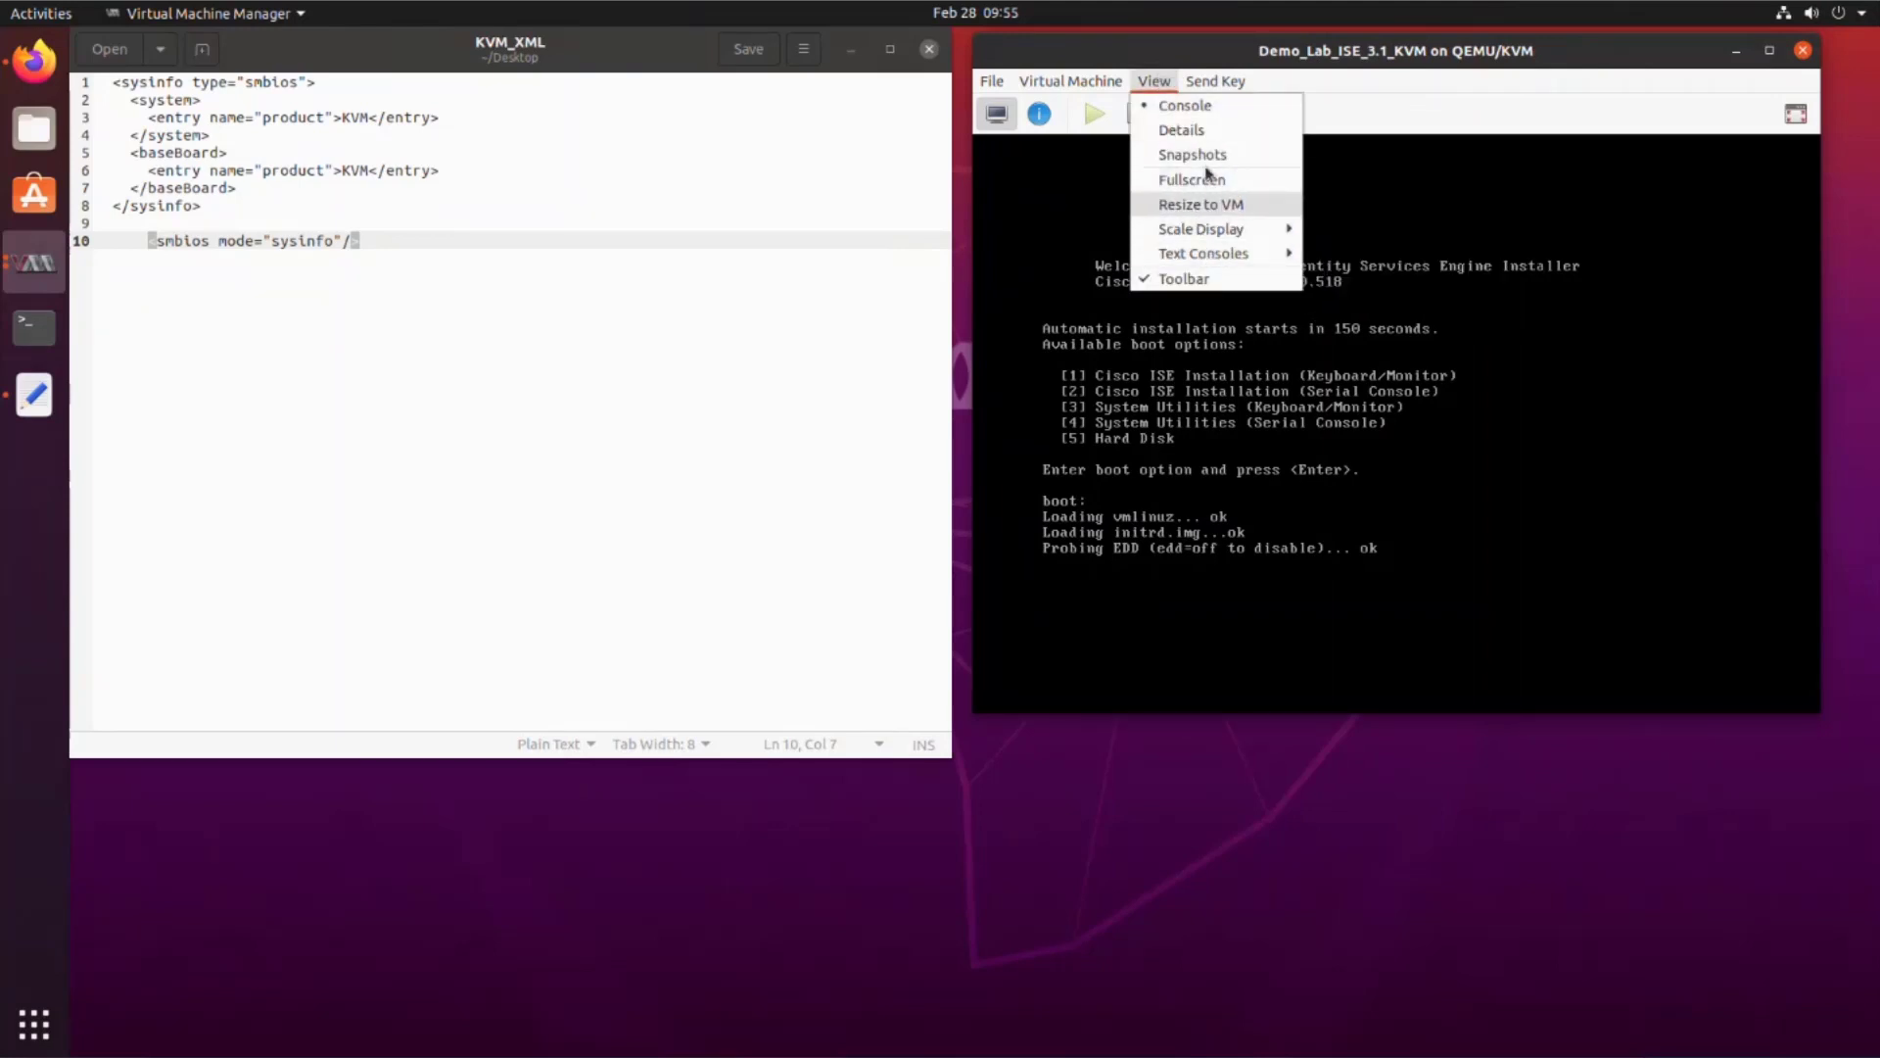
pyautogui.moveTo(1289, 258)
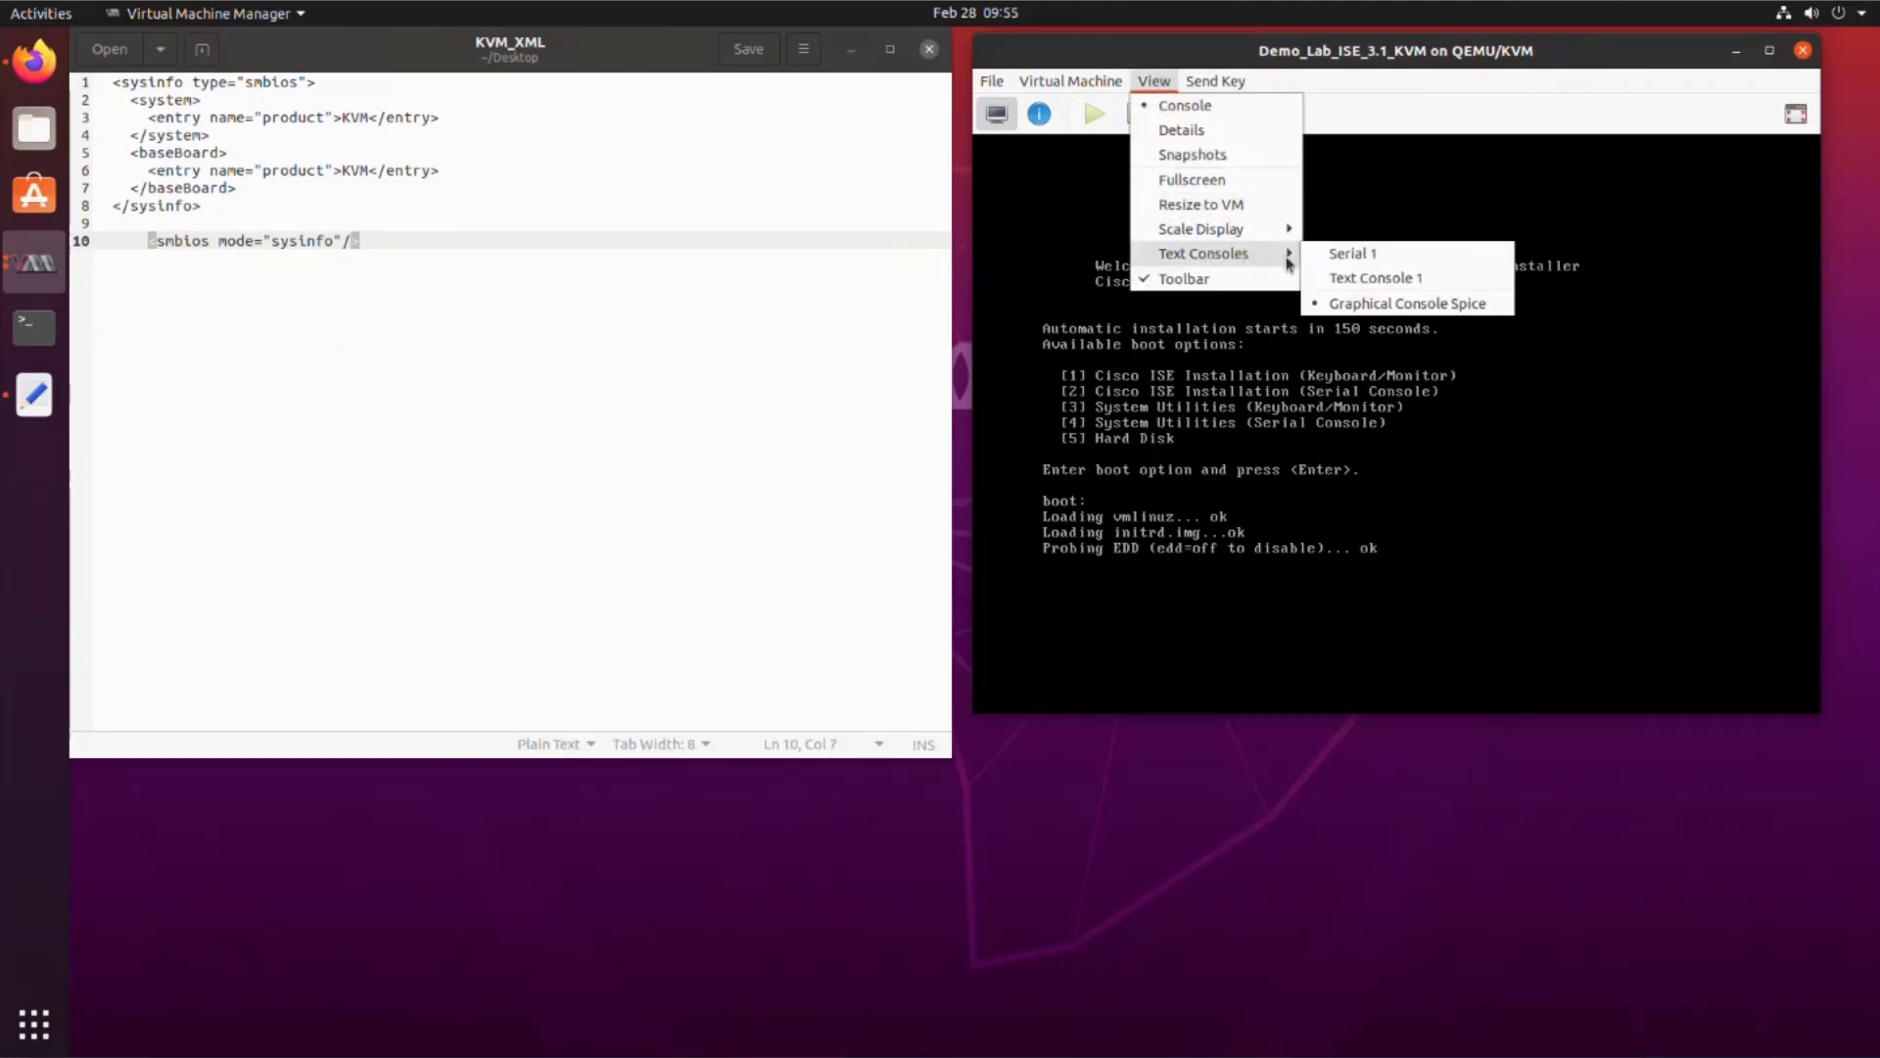
pyautogui.click(1334, 279)
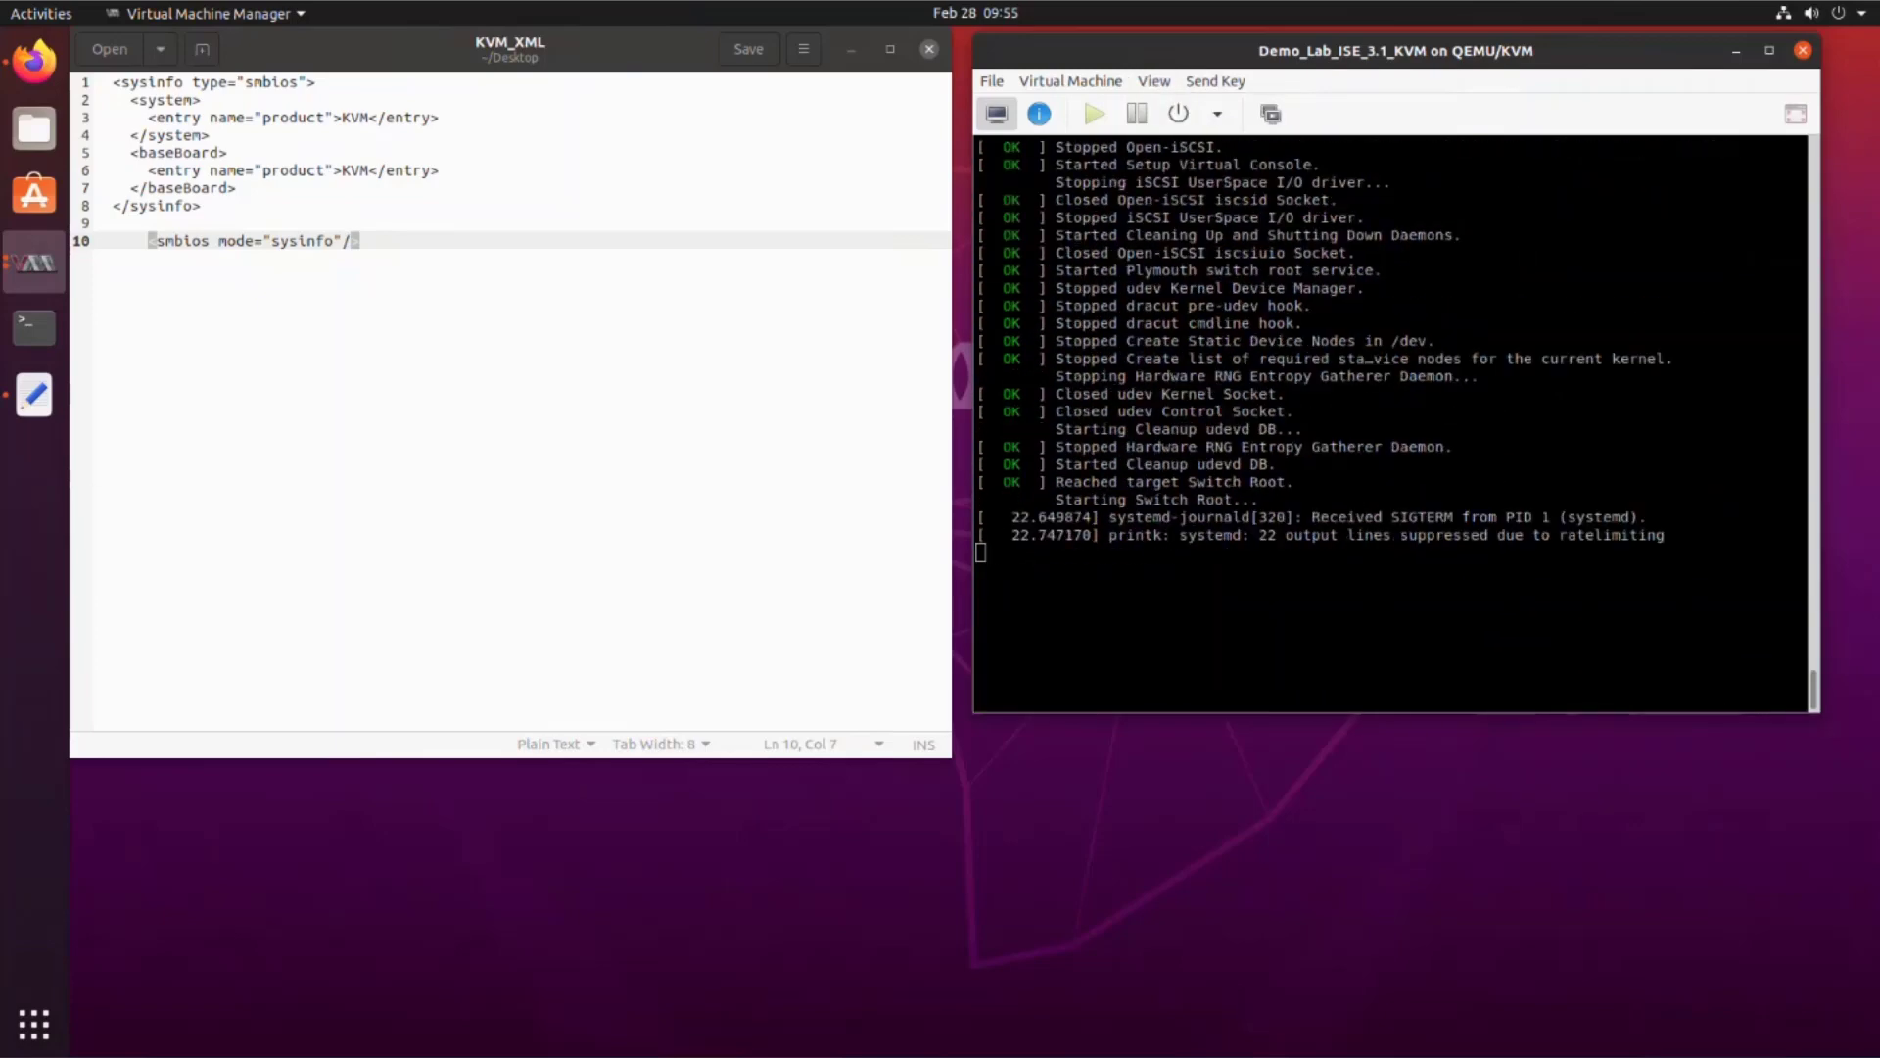
pyautogui.click(34, 394)
pyautogui.click(35, 262)
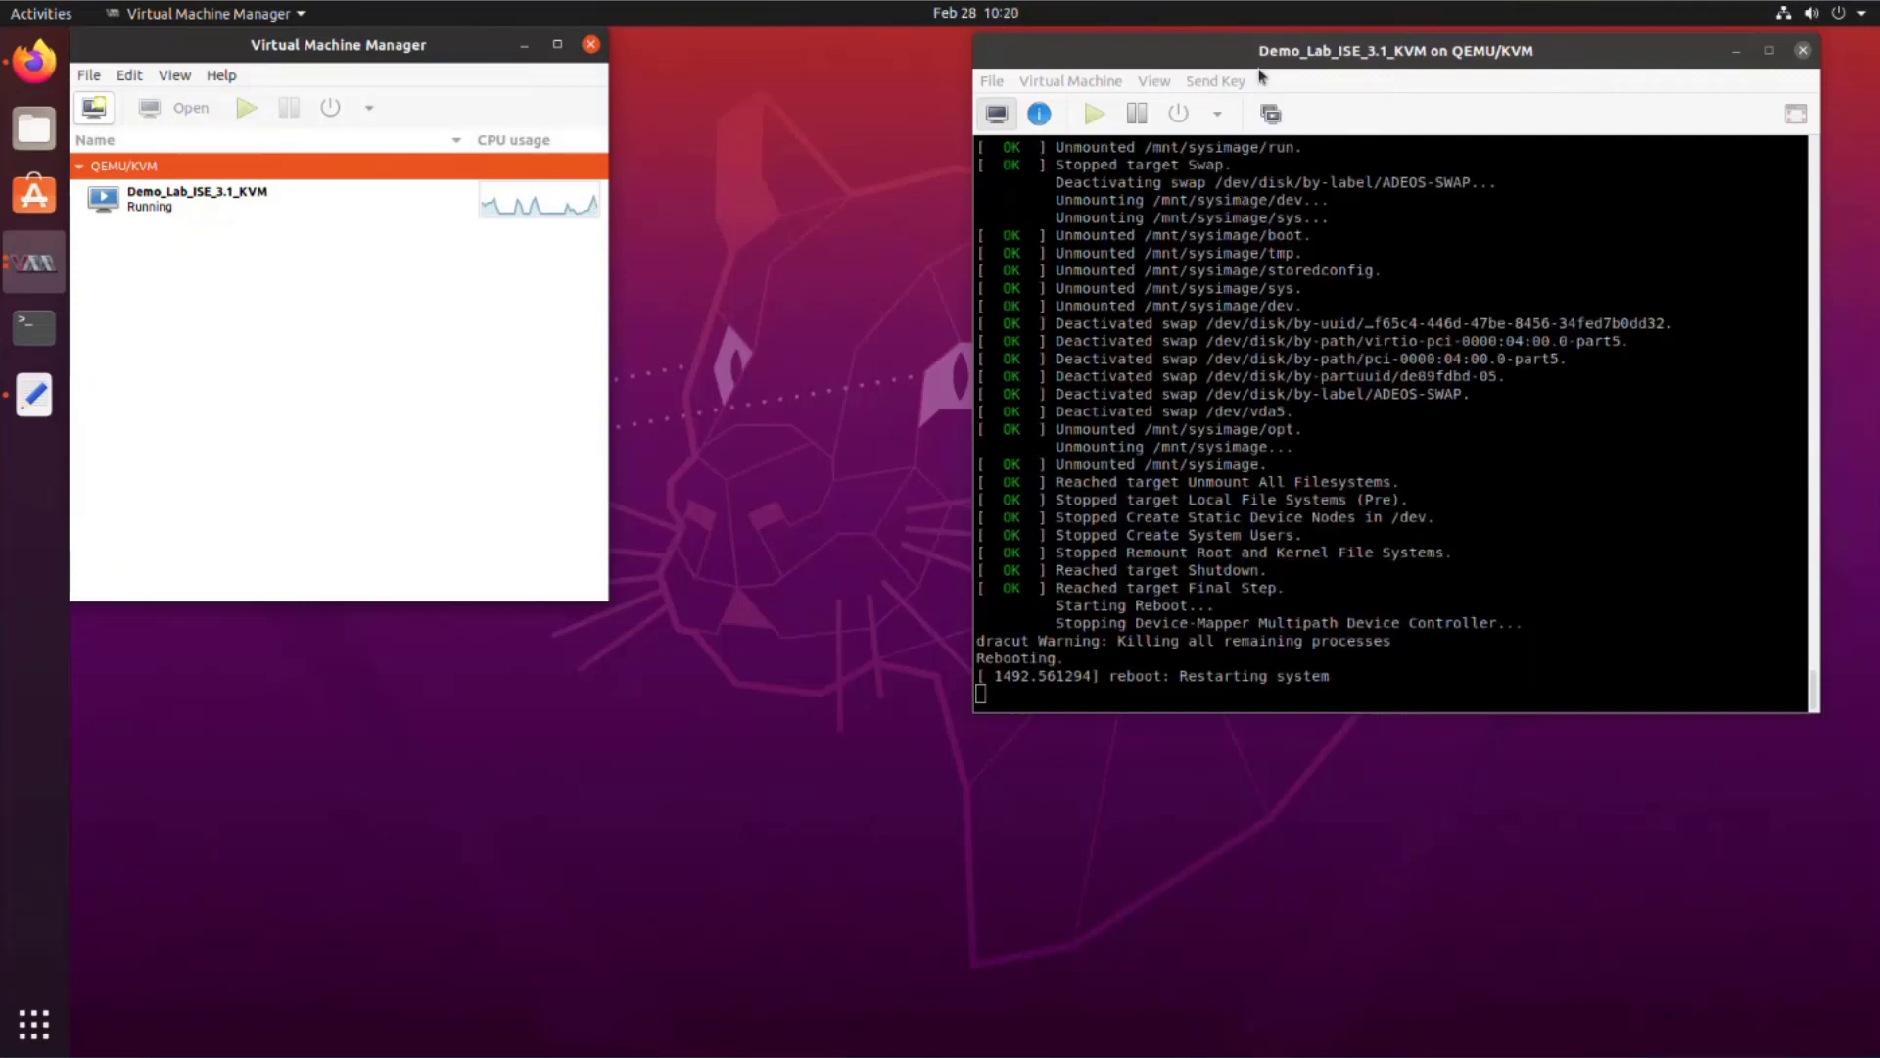
# Step: Switch to the Spice graphical console, then move the console window left and enlarge it
pyautogui.click(1259, 82)
pyautogui.click(1153, 81)
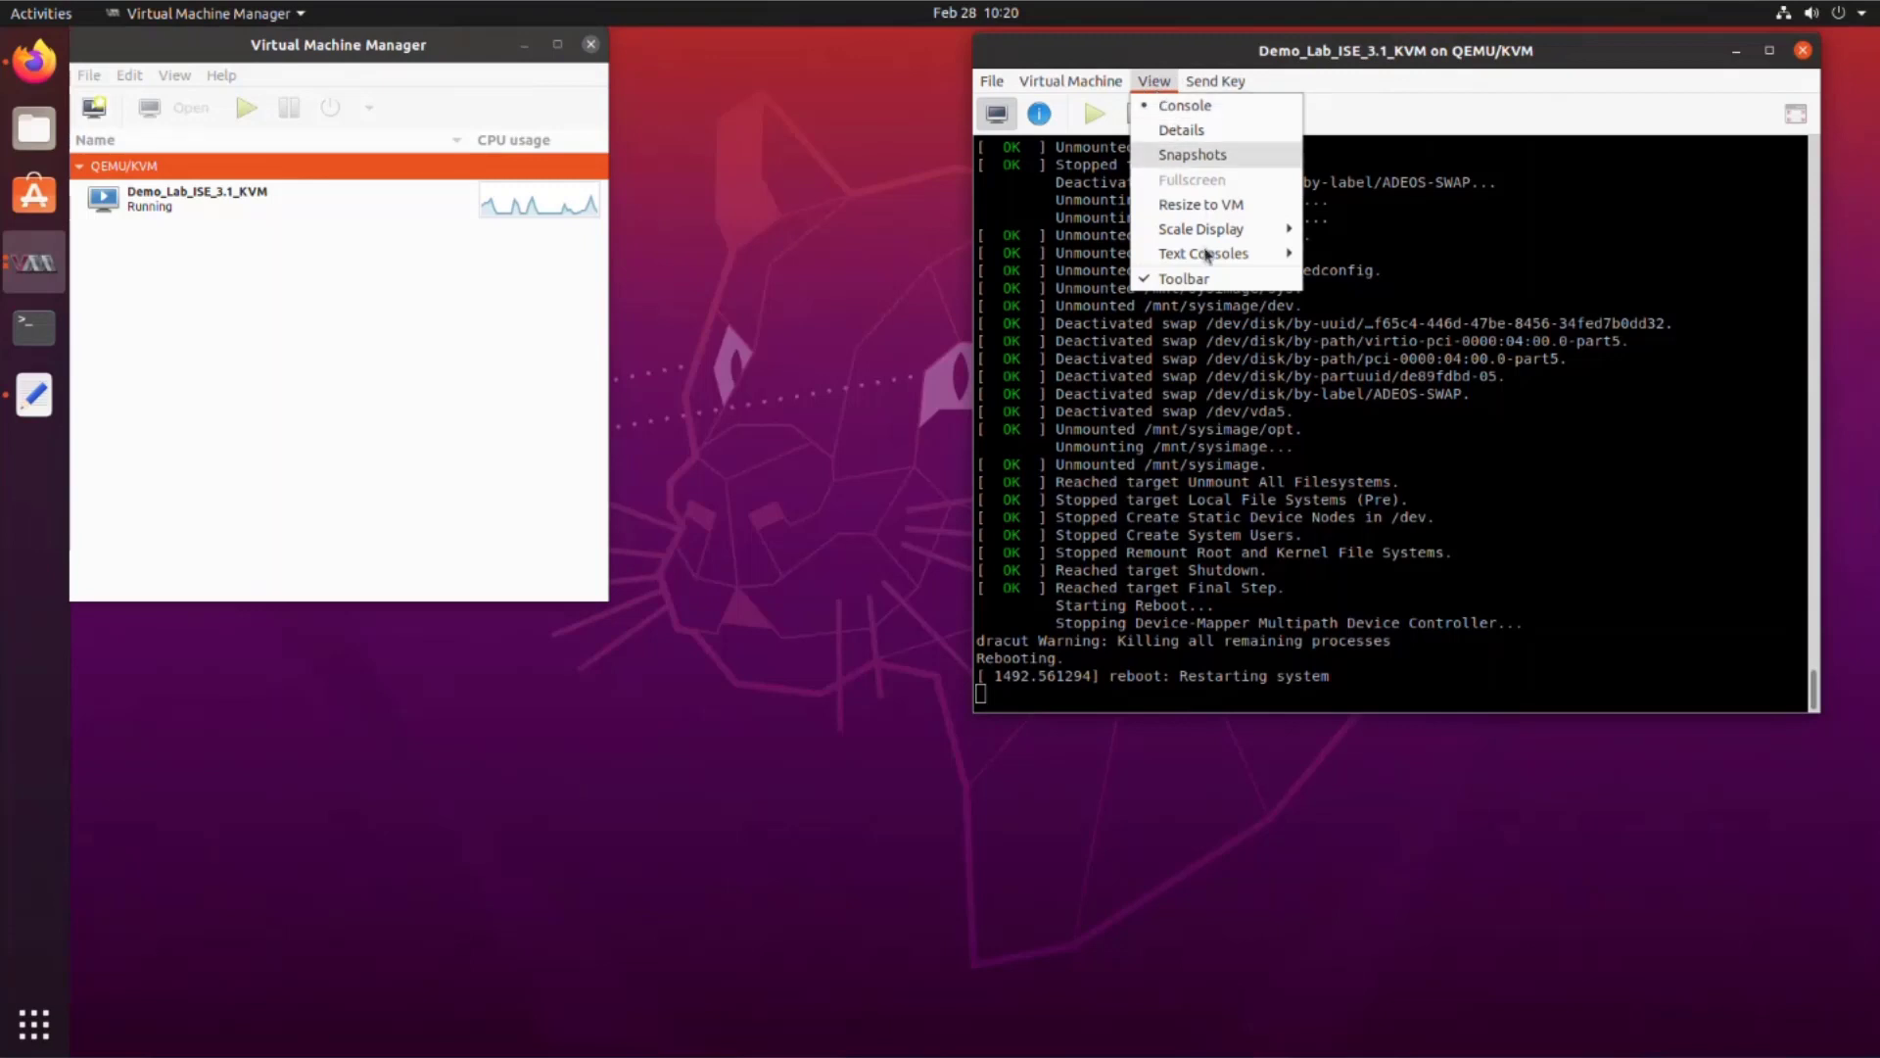
pyautogui.moveTo(1218, 246)
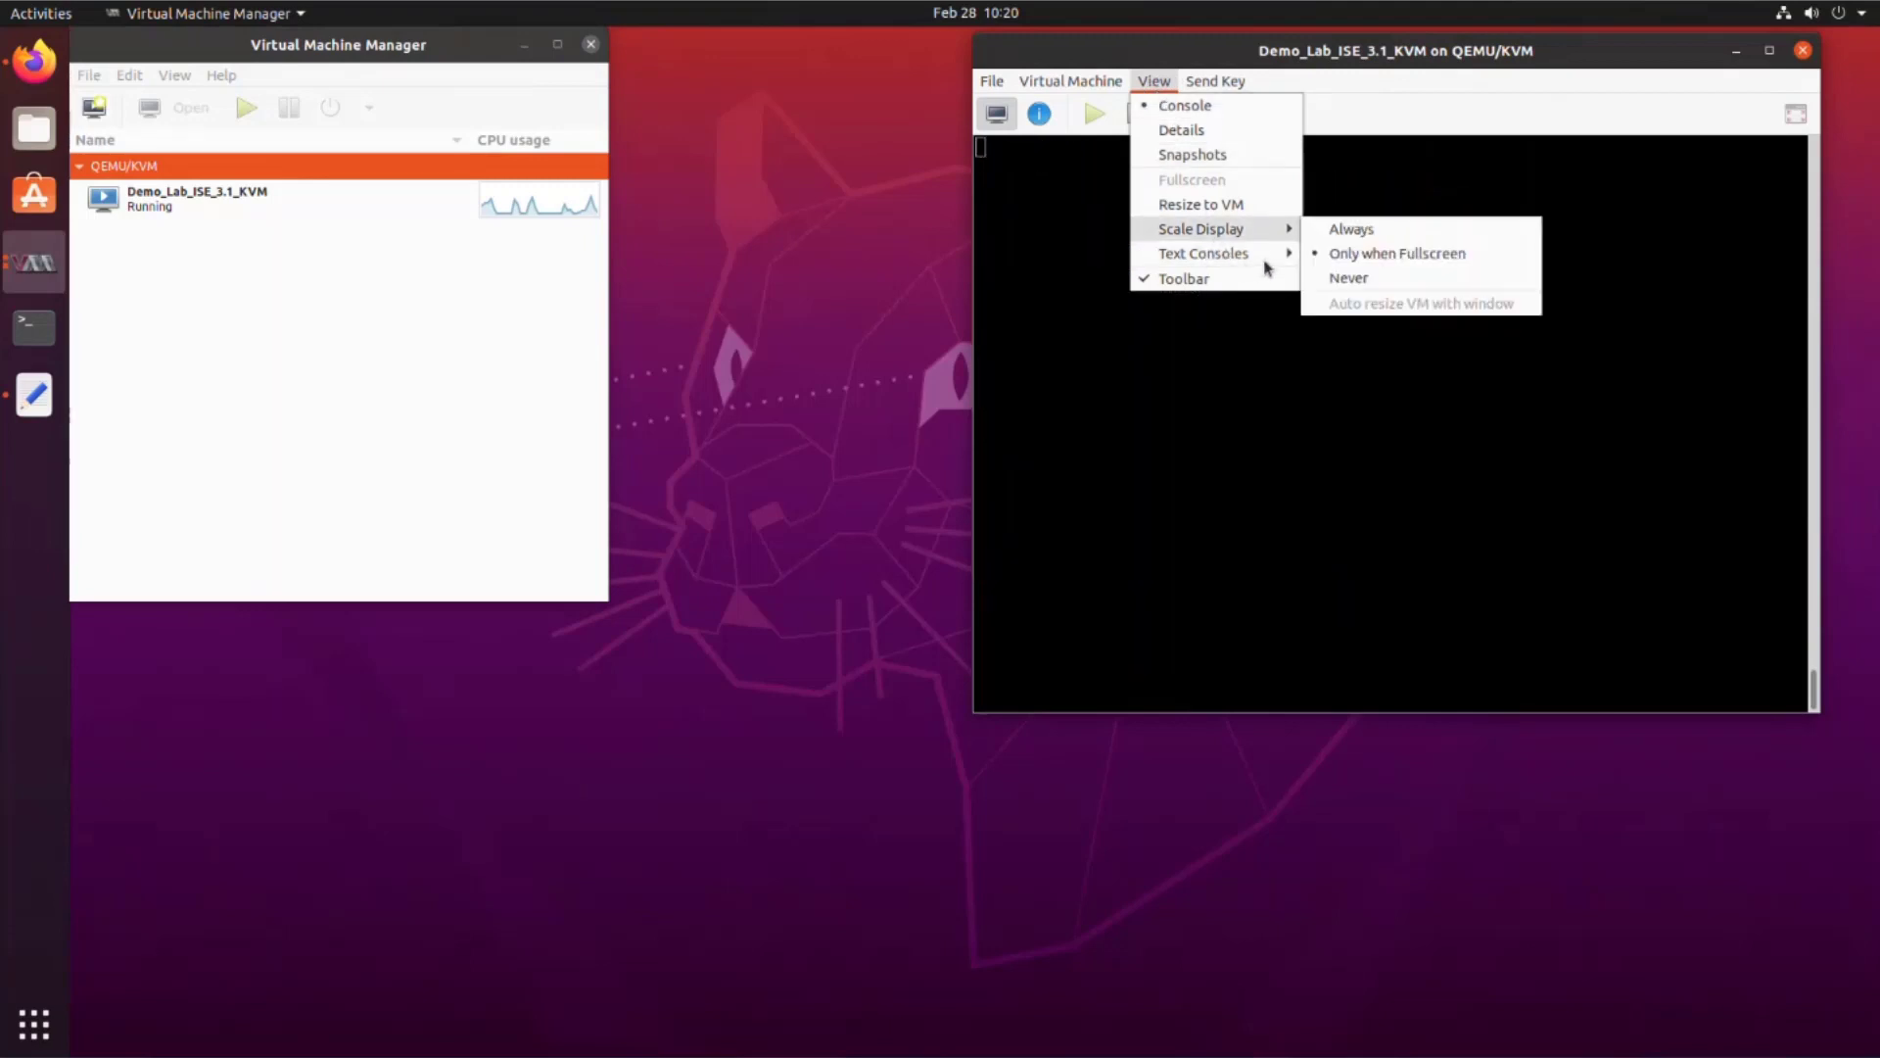
pyautogui.click(1381, 304)
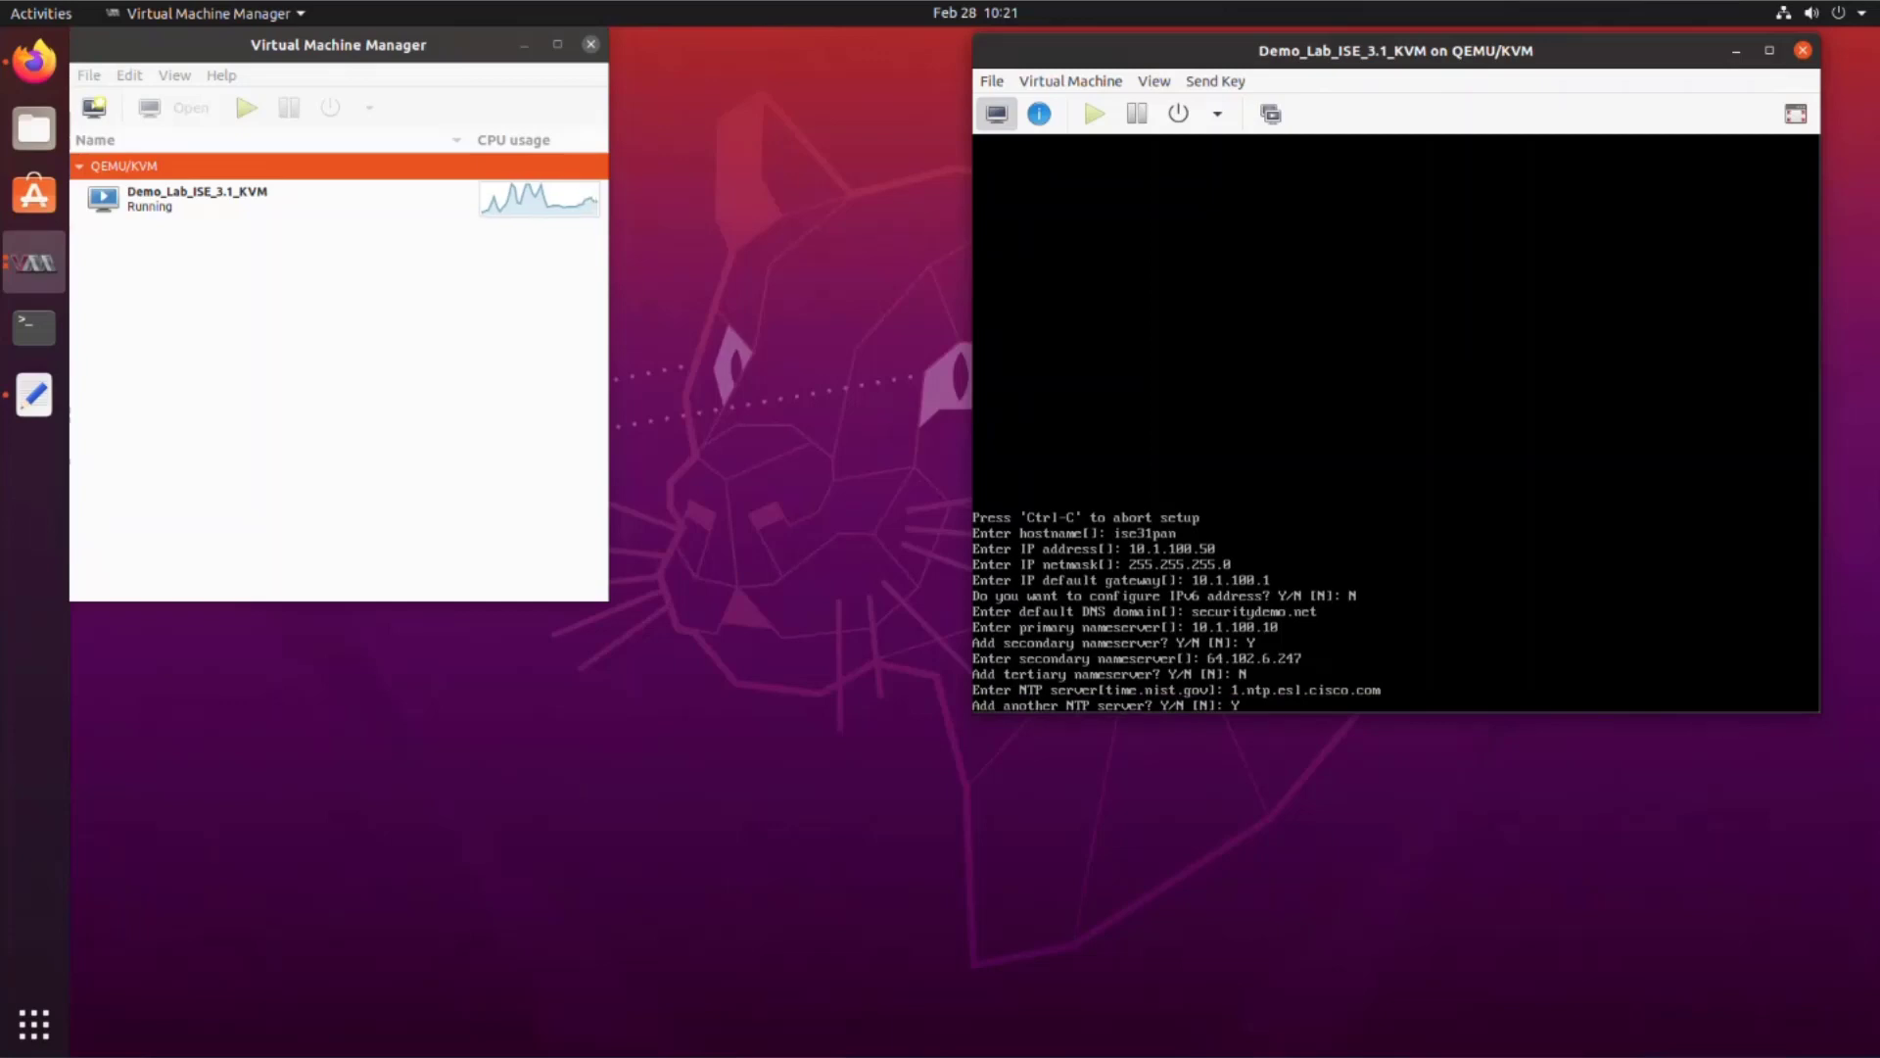
pyautogui.moveTo(1176, 50); pyautogui.dragTo(748, 52)
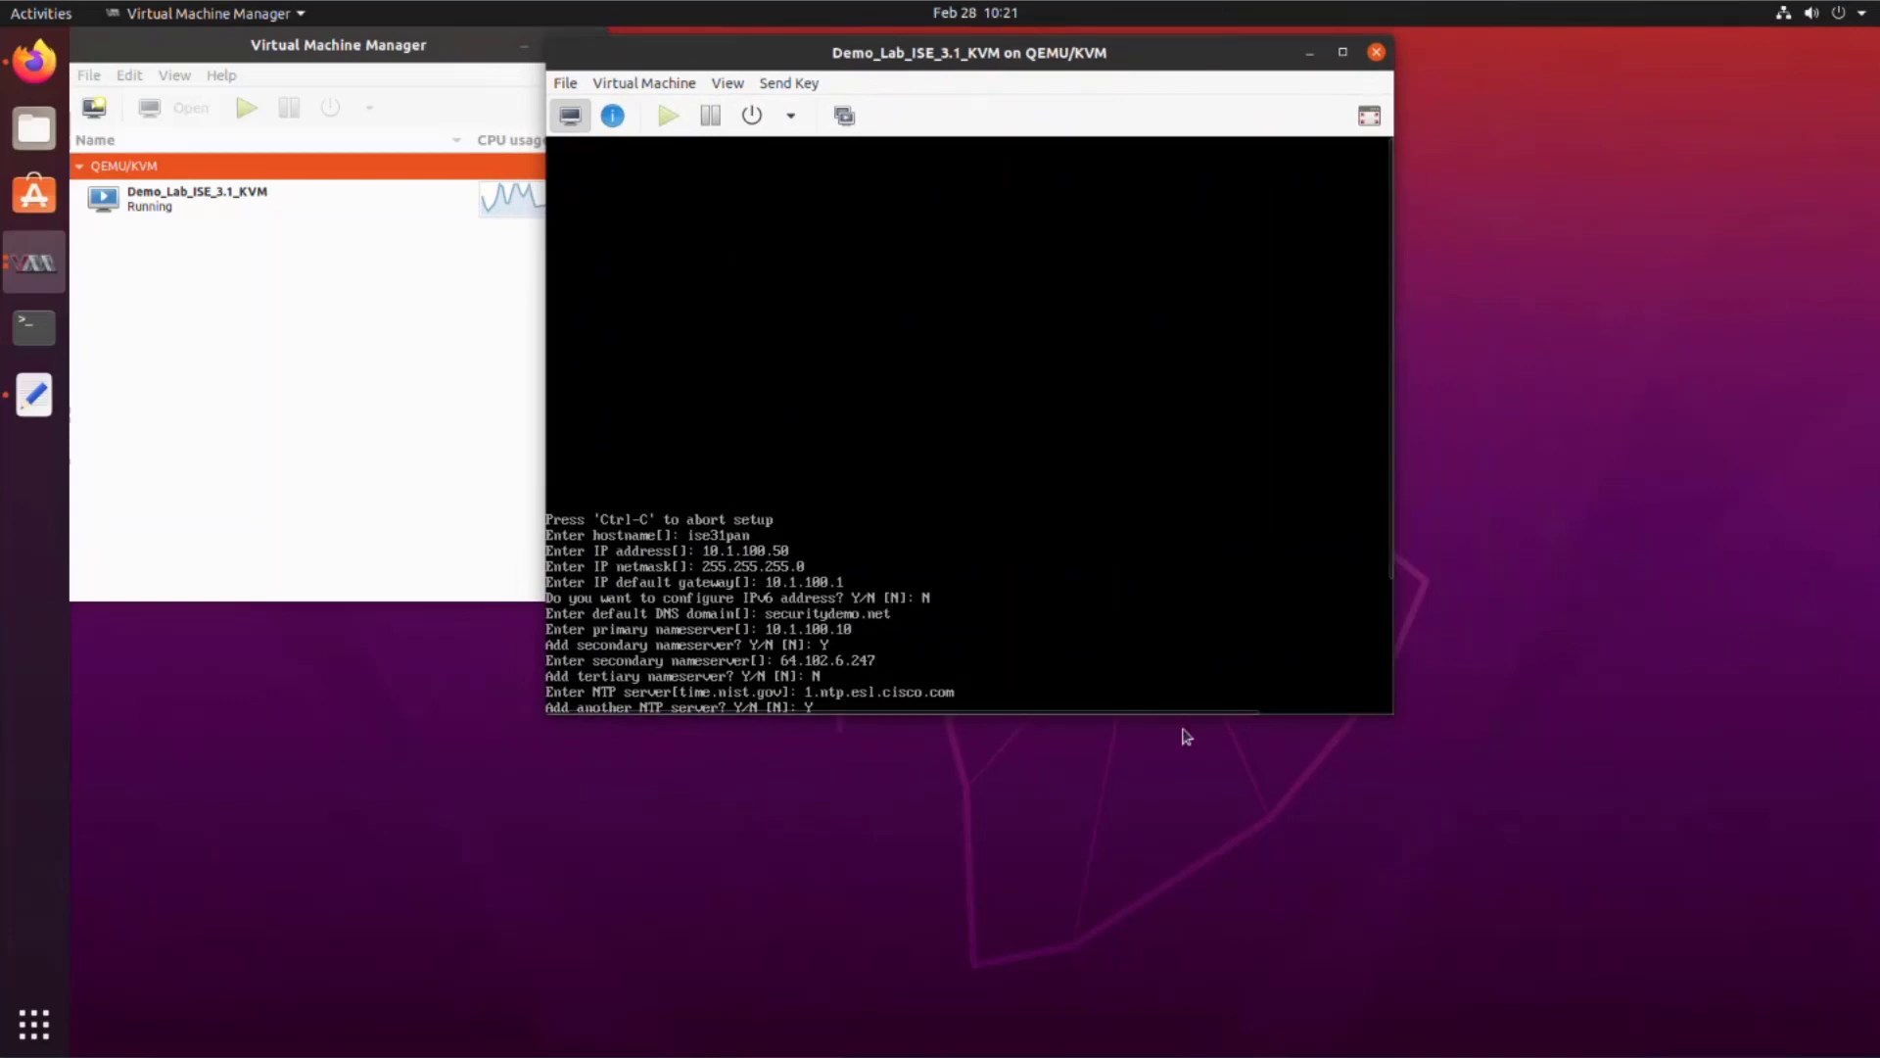
pyautogui.moveTo(1388, 714); pyautogui.dragTo(1655, 991)
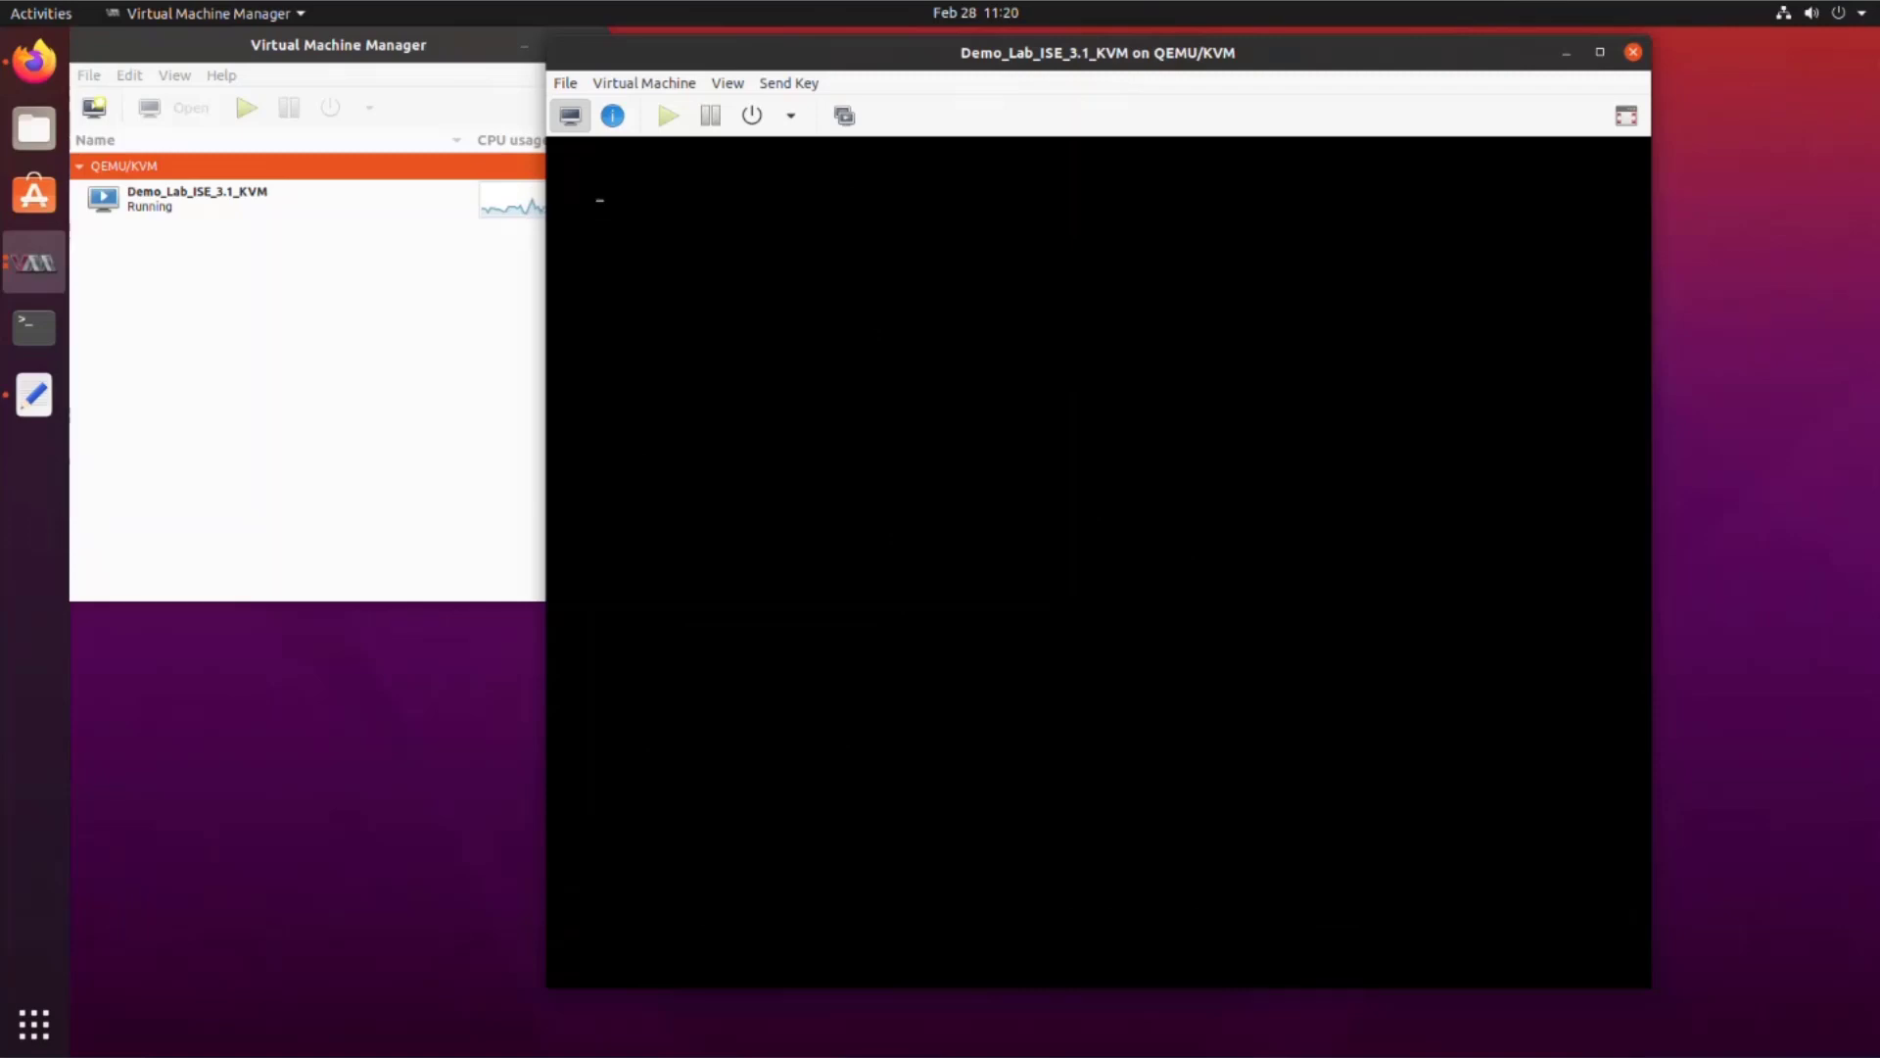
# Step: Log in at the ise31pan console and display the running configuration with sh run
pyautogui.write('an login: admin')
pyautogui.press('Return')
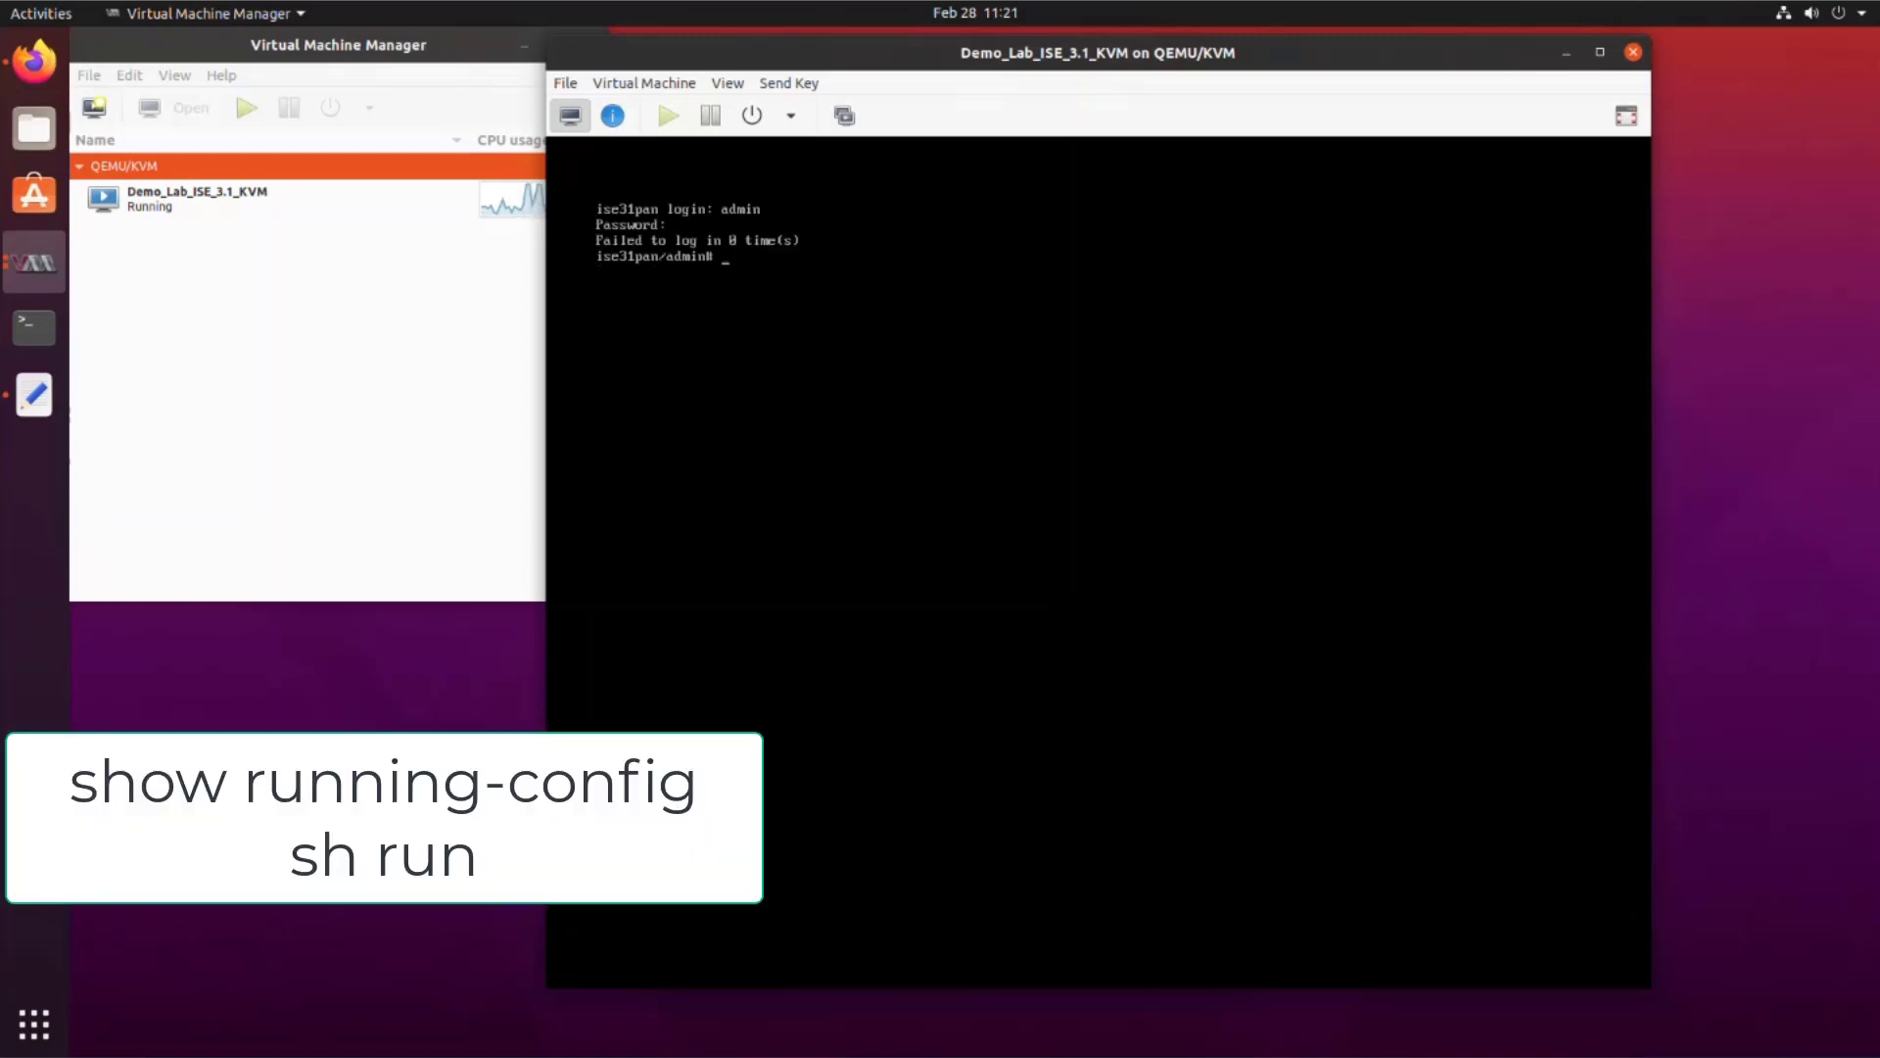
pyautogui.write('sh run')
pyautogui.press('Return')
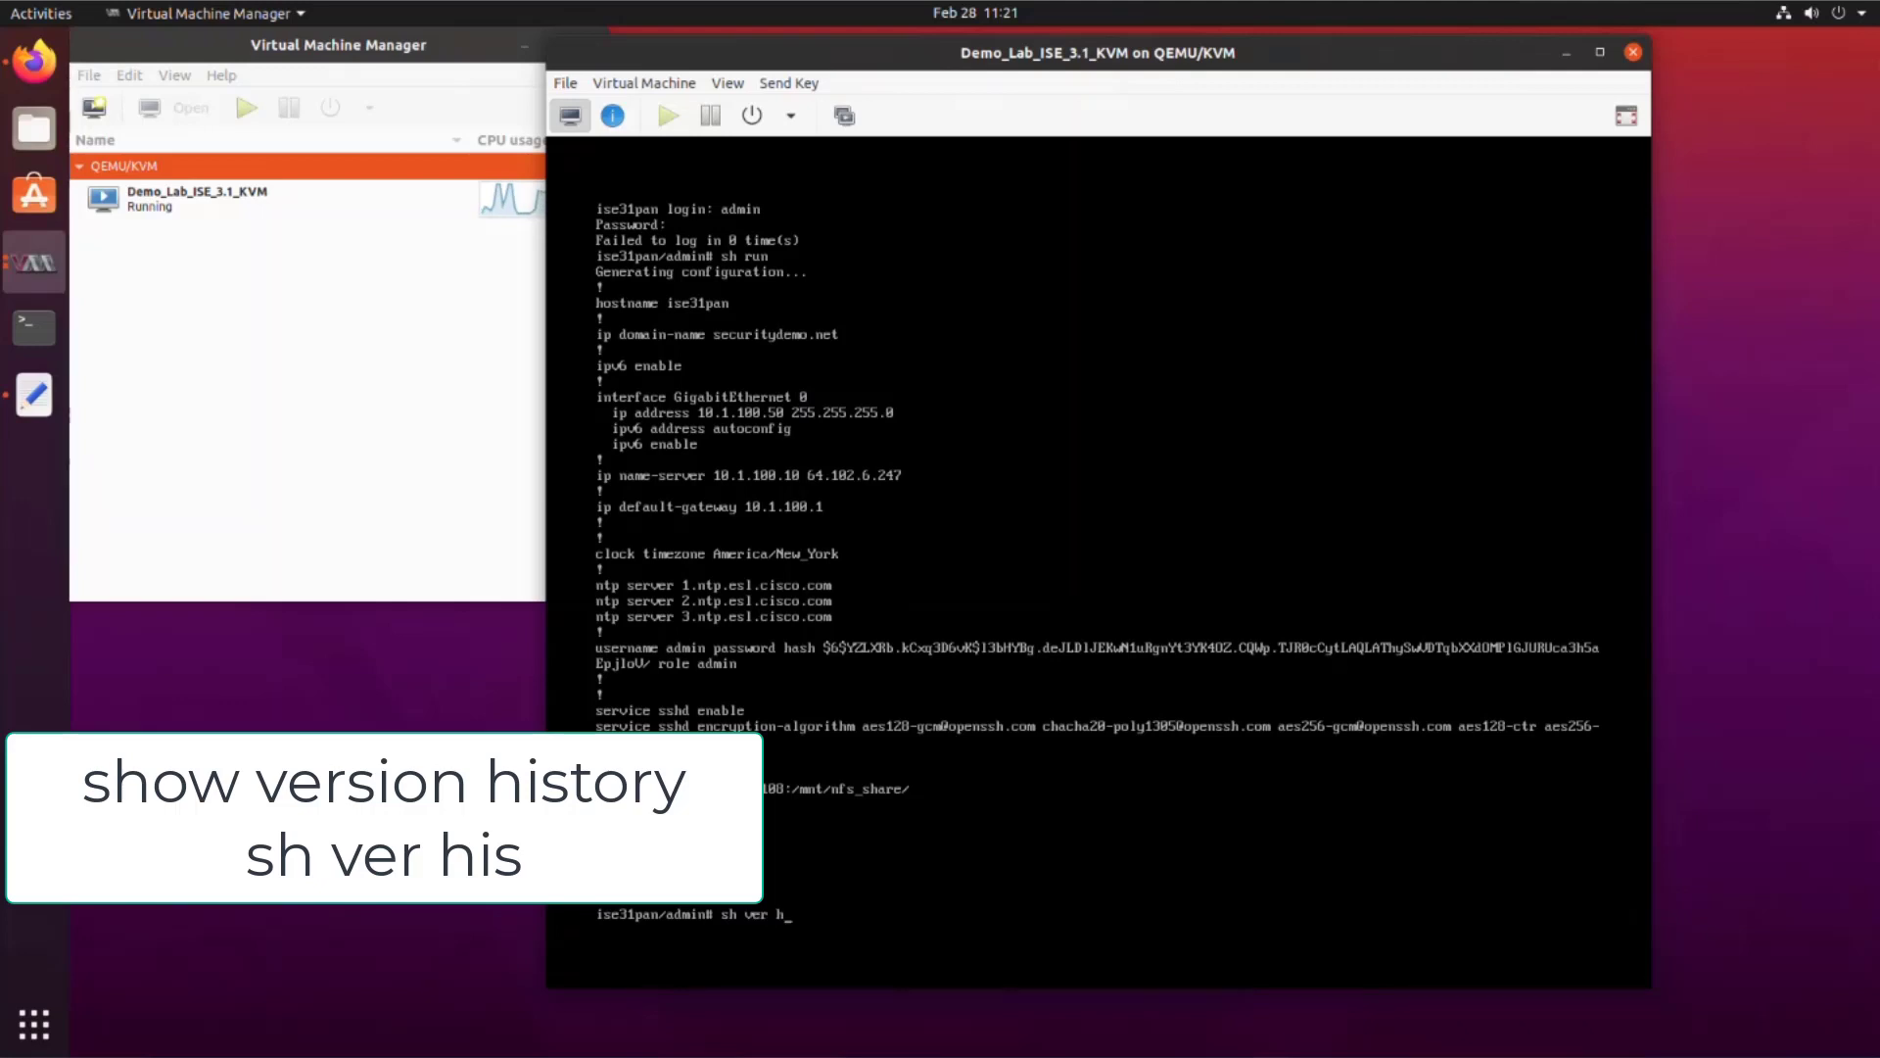
# Step: Show the ISE version history, version 3.1.0.518 details, and ISE application process status
pyautogui.write('is')
pyautogui.press('Return')
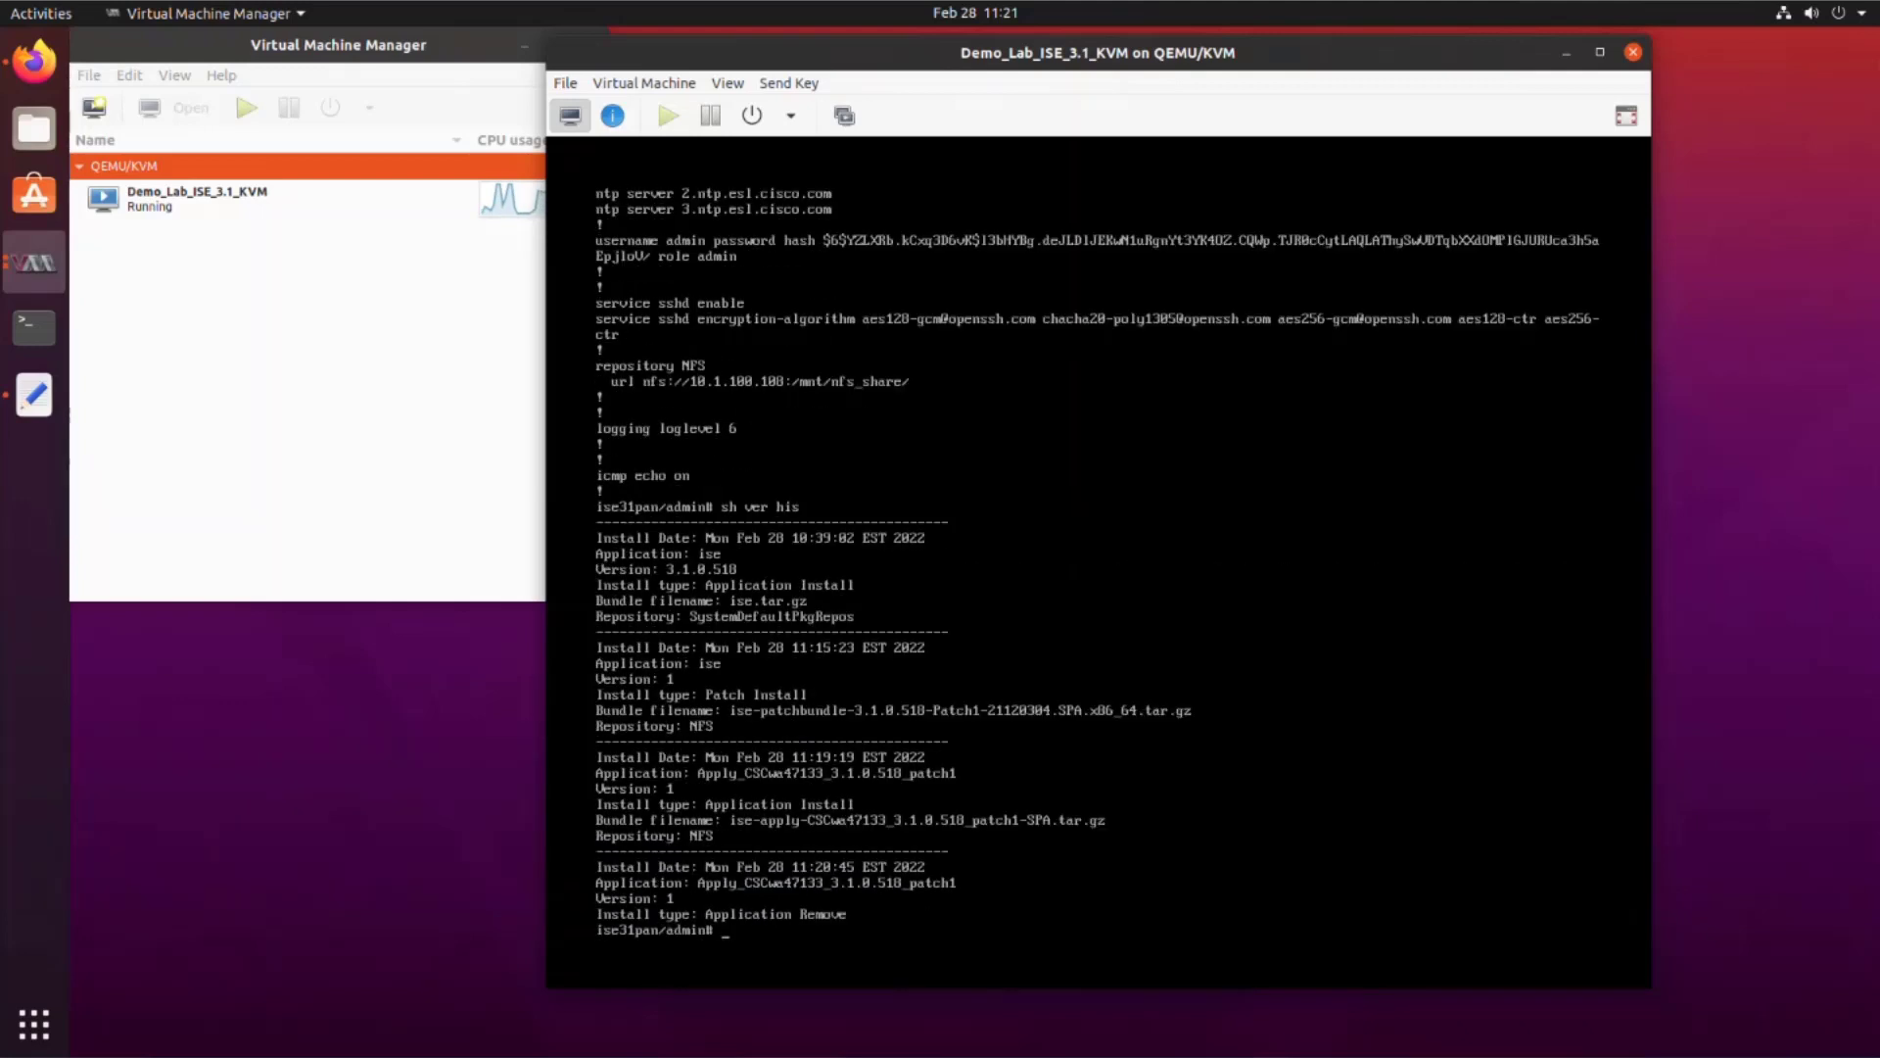
pyautogui.write('sh ver')
pyautogui.press('Return')
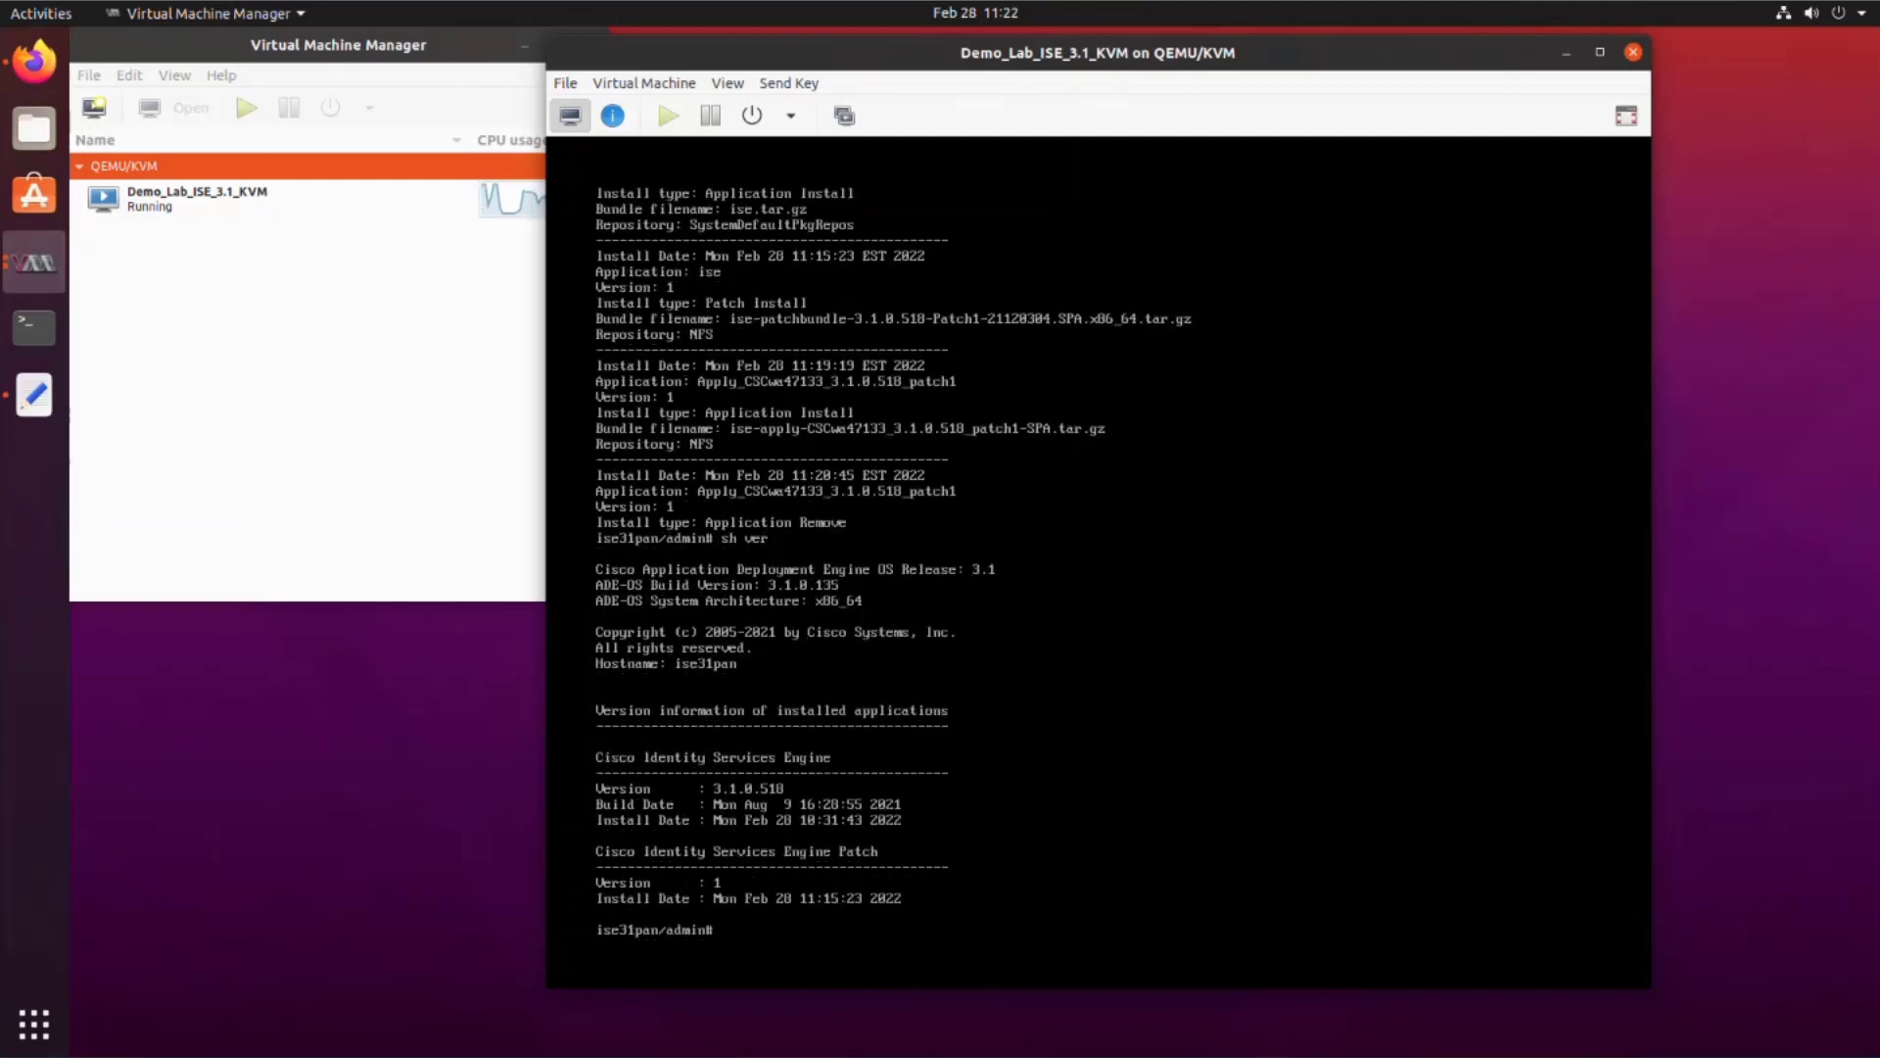
pyautogui.write('sh app sta ')
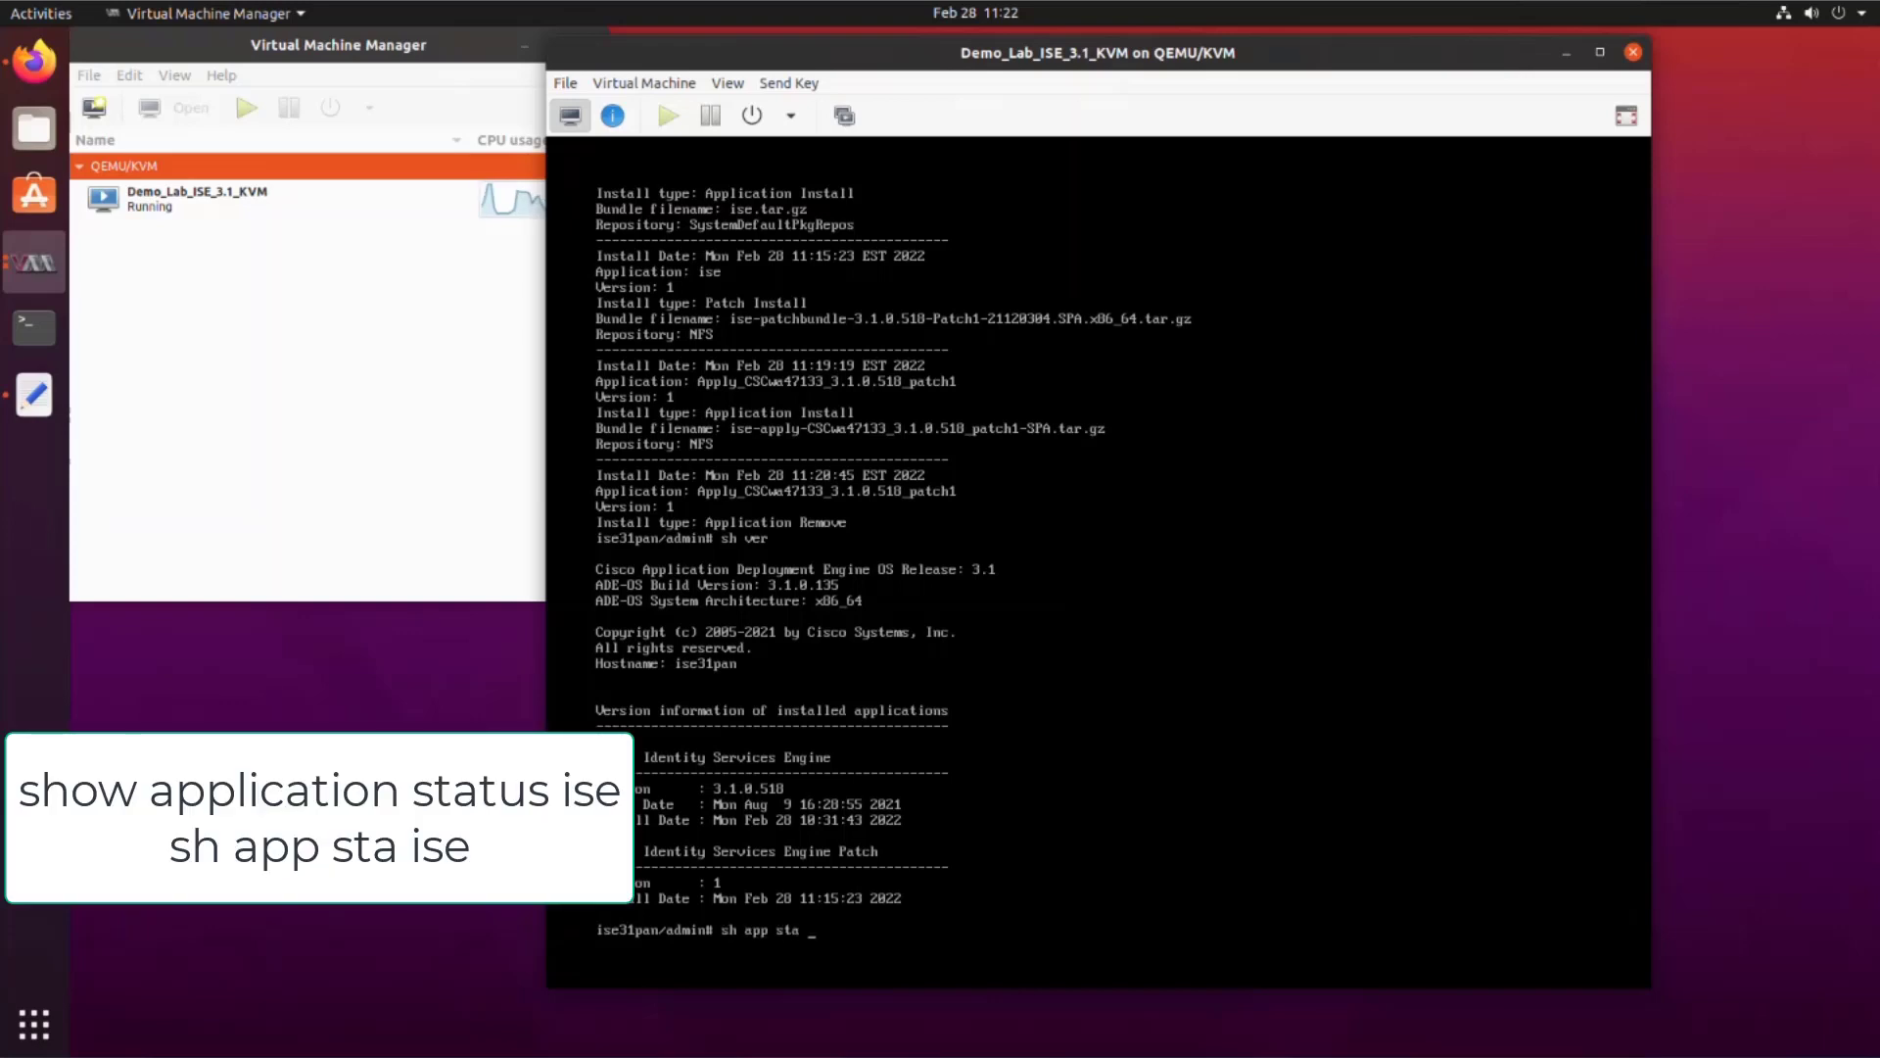
pyautogui.write('ise')
pyautogui.press('Return')
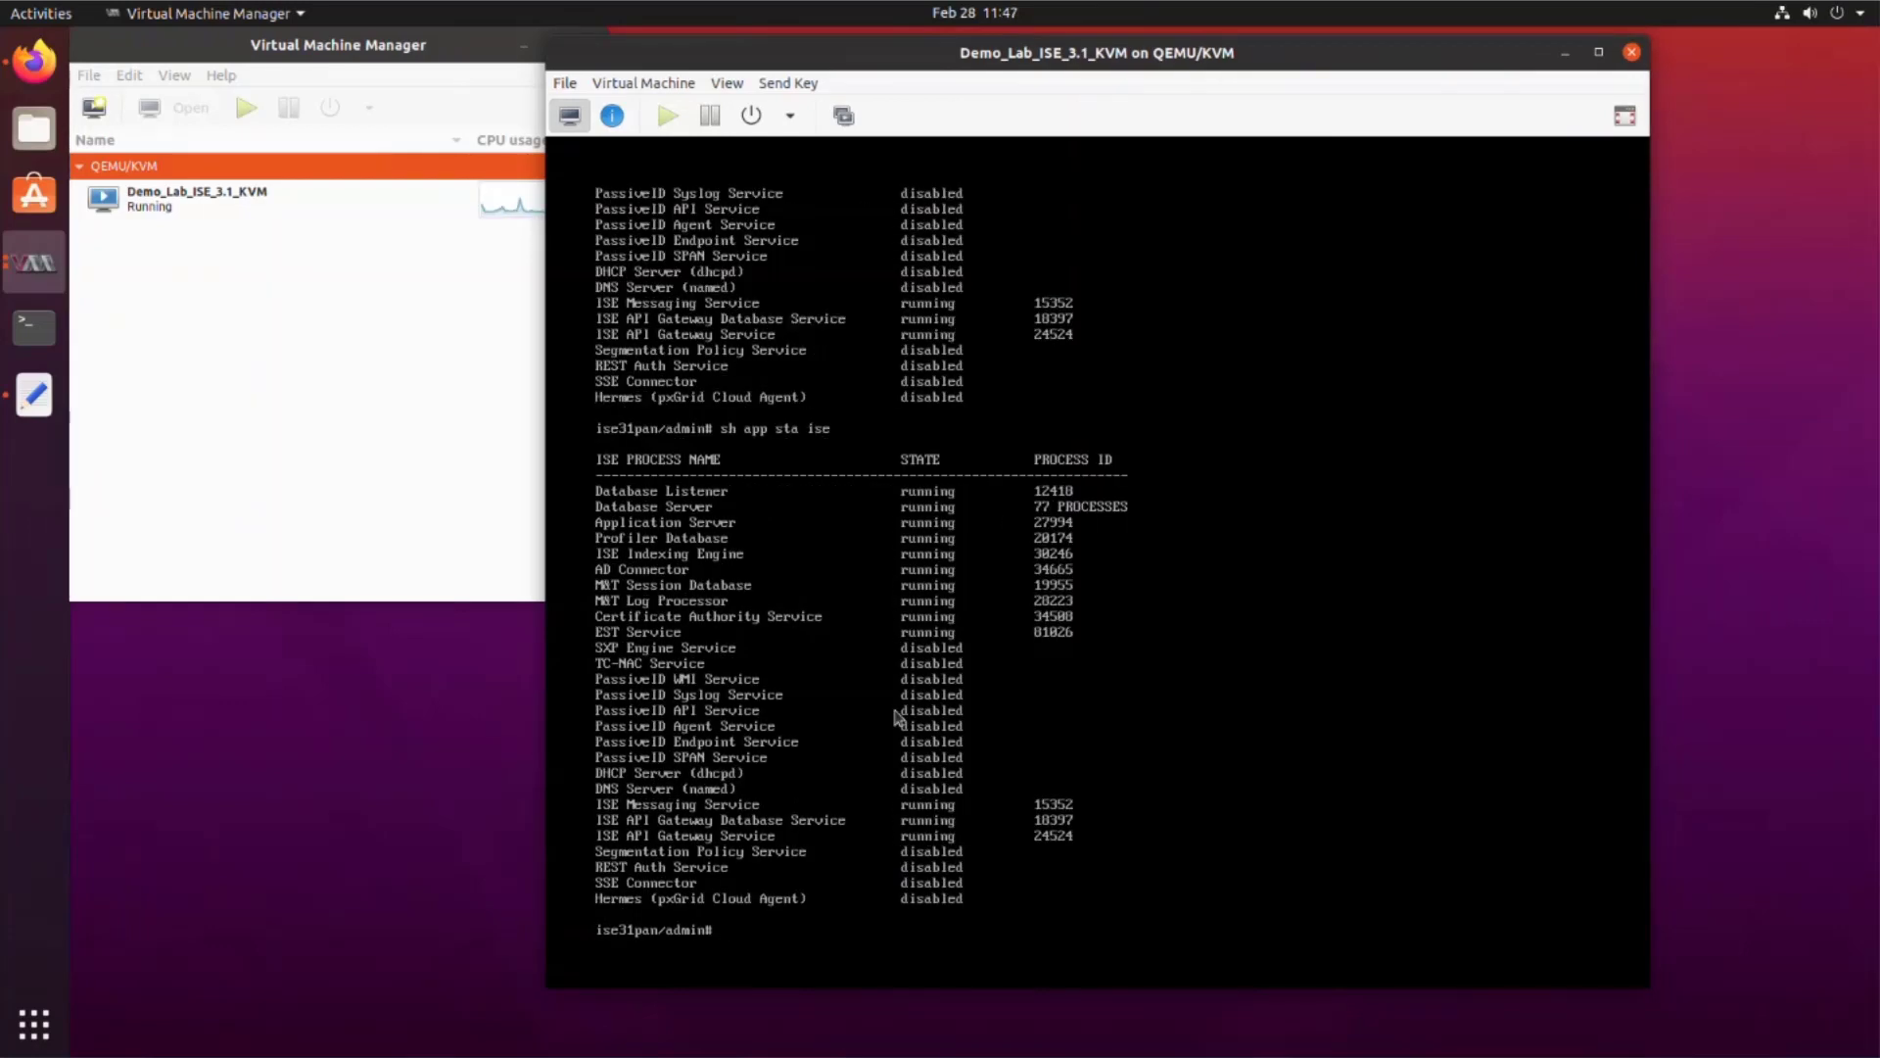
# Step: Start Firefox maximized and sign in to the ISE web admin as admin
pyautogui.click(36, 61)
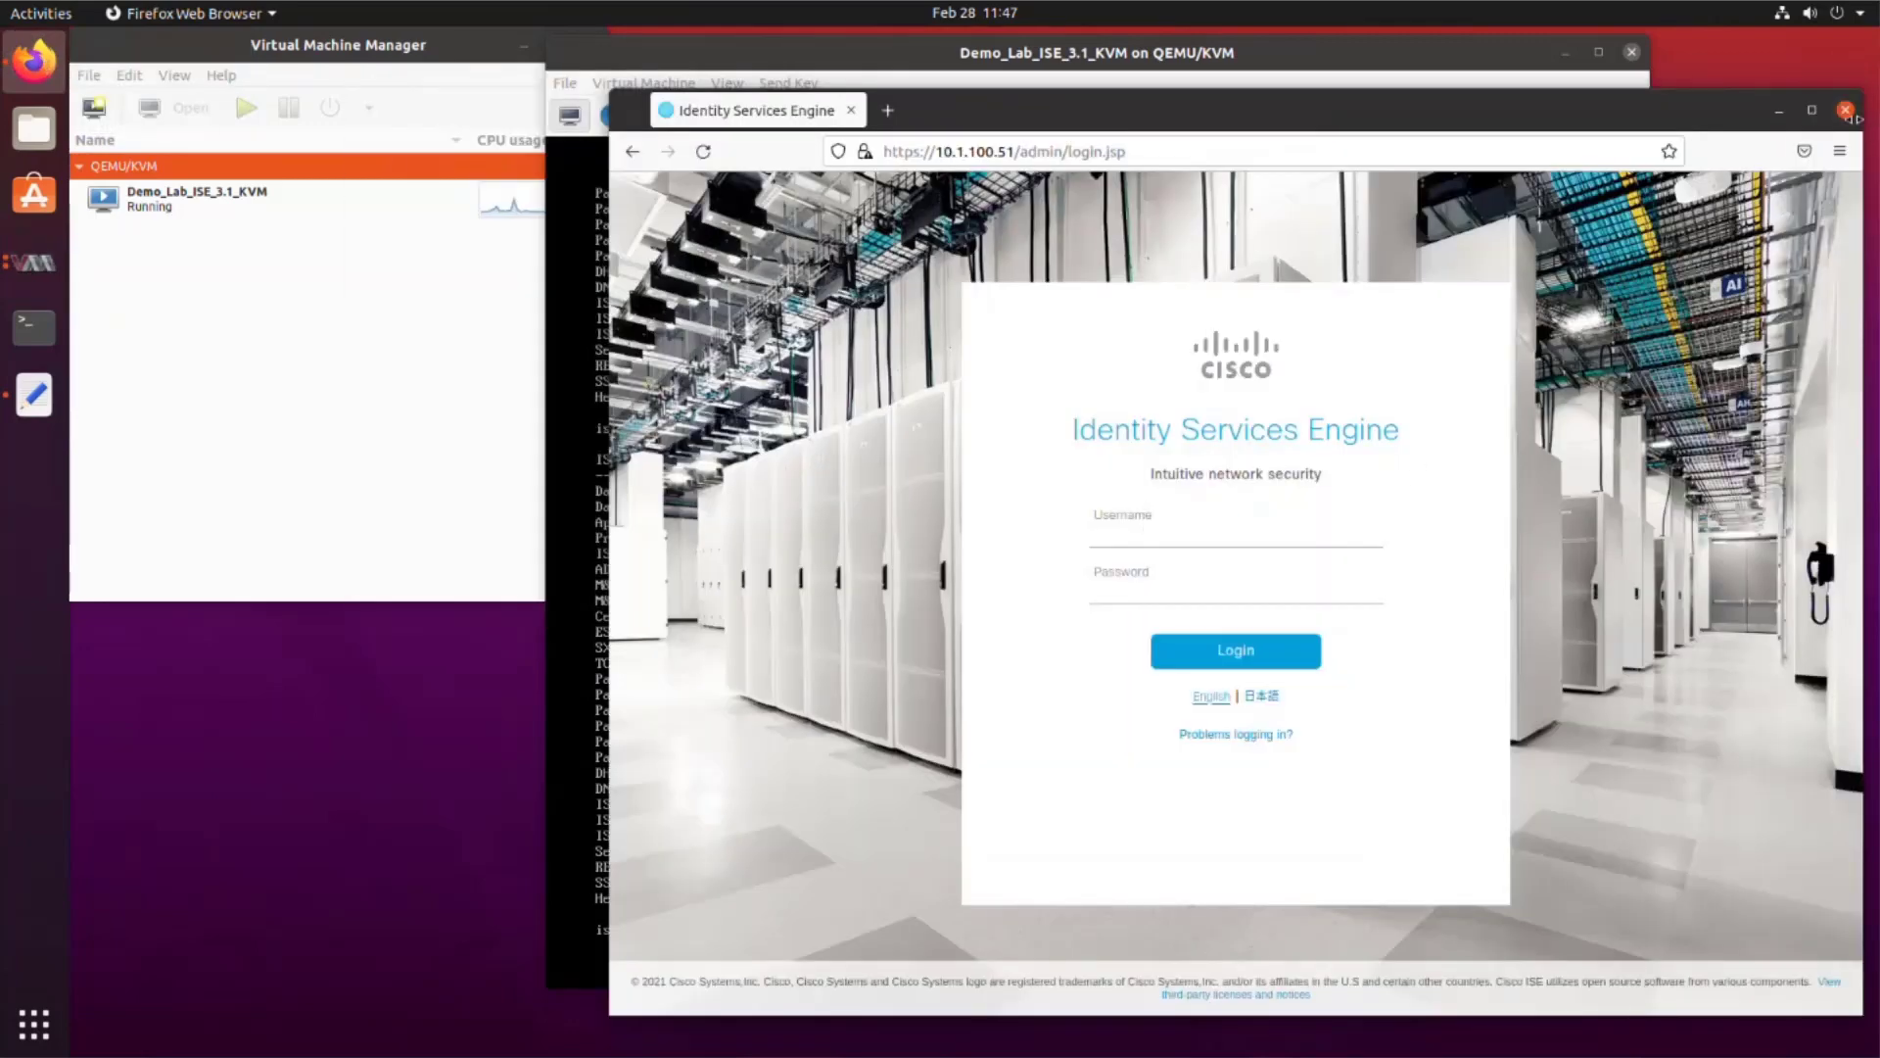
pyautogui.click(1812, 109)
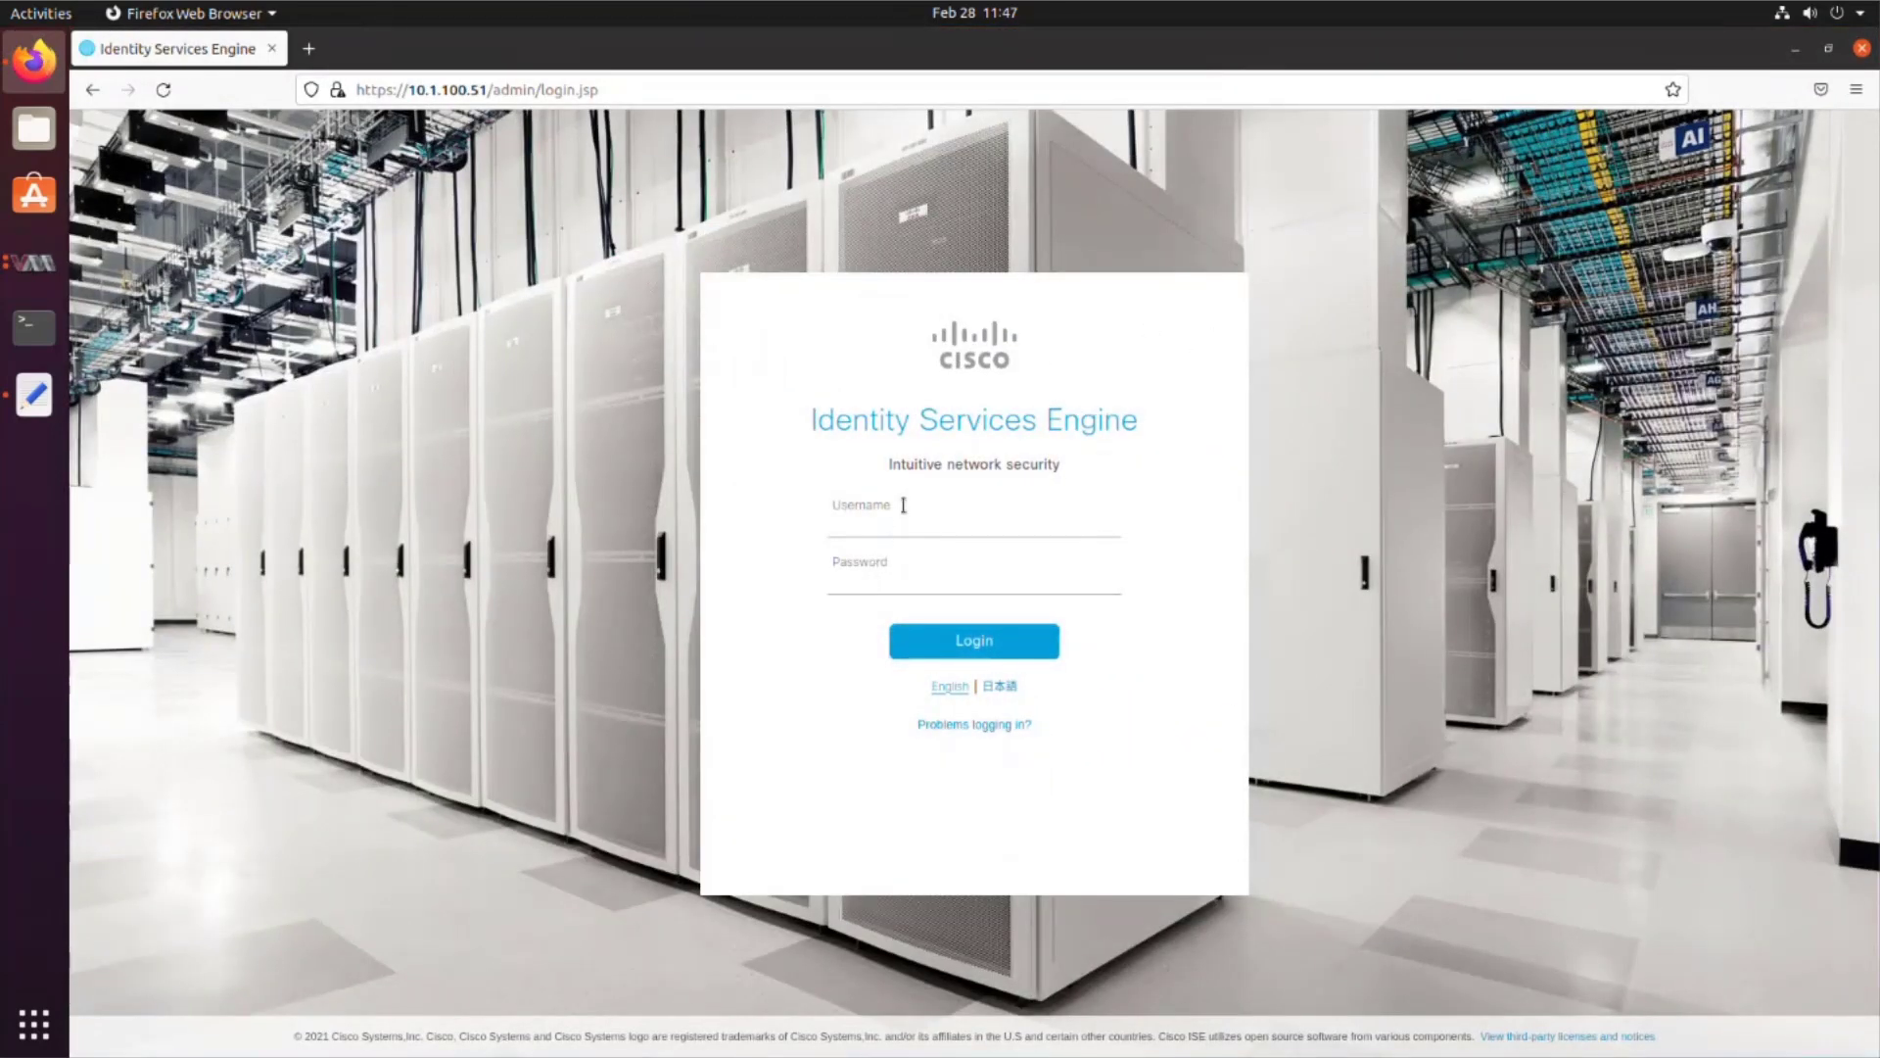
pyautogui.click(895, 526)
pyautogui.write('admin')
pyautogui.press('Tab')
pyautogui.write('*********')
pyautogui.press('Return')
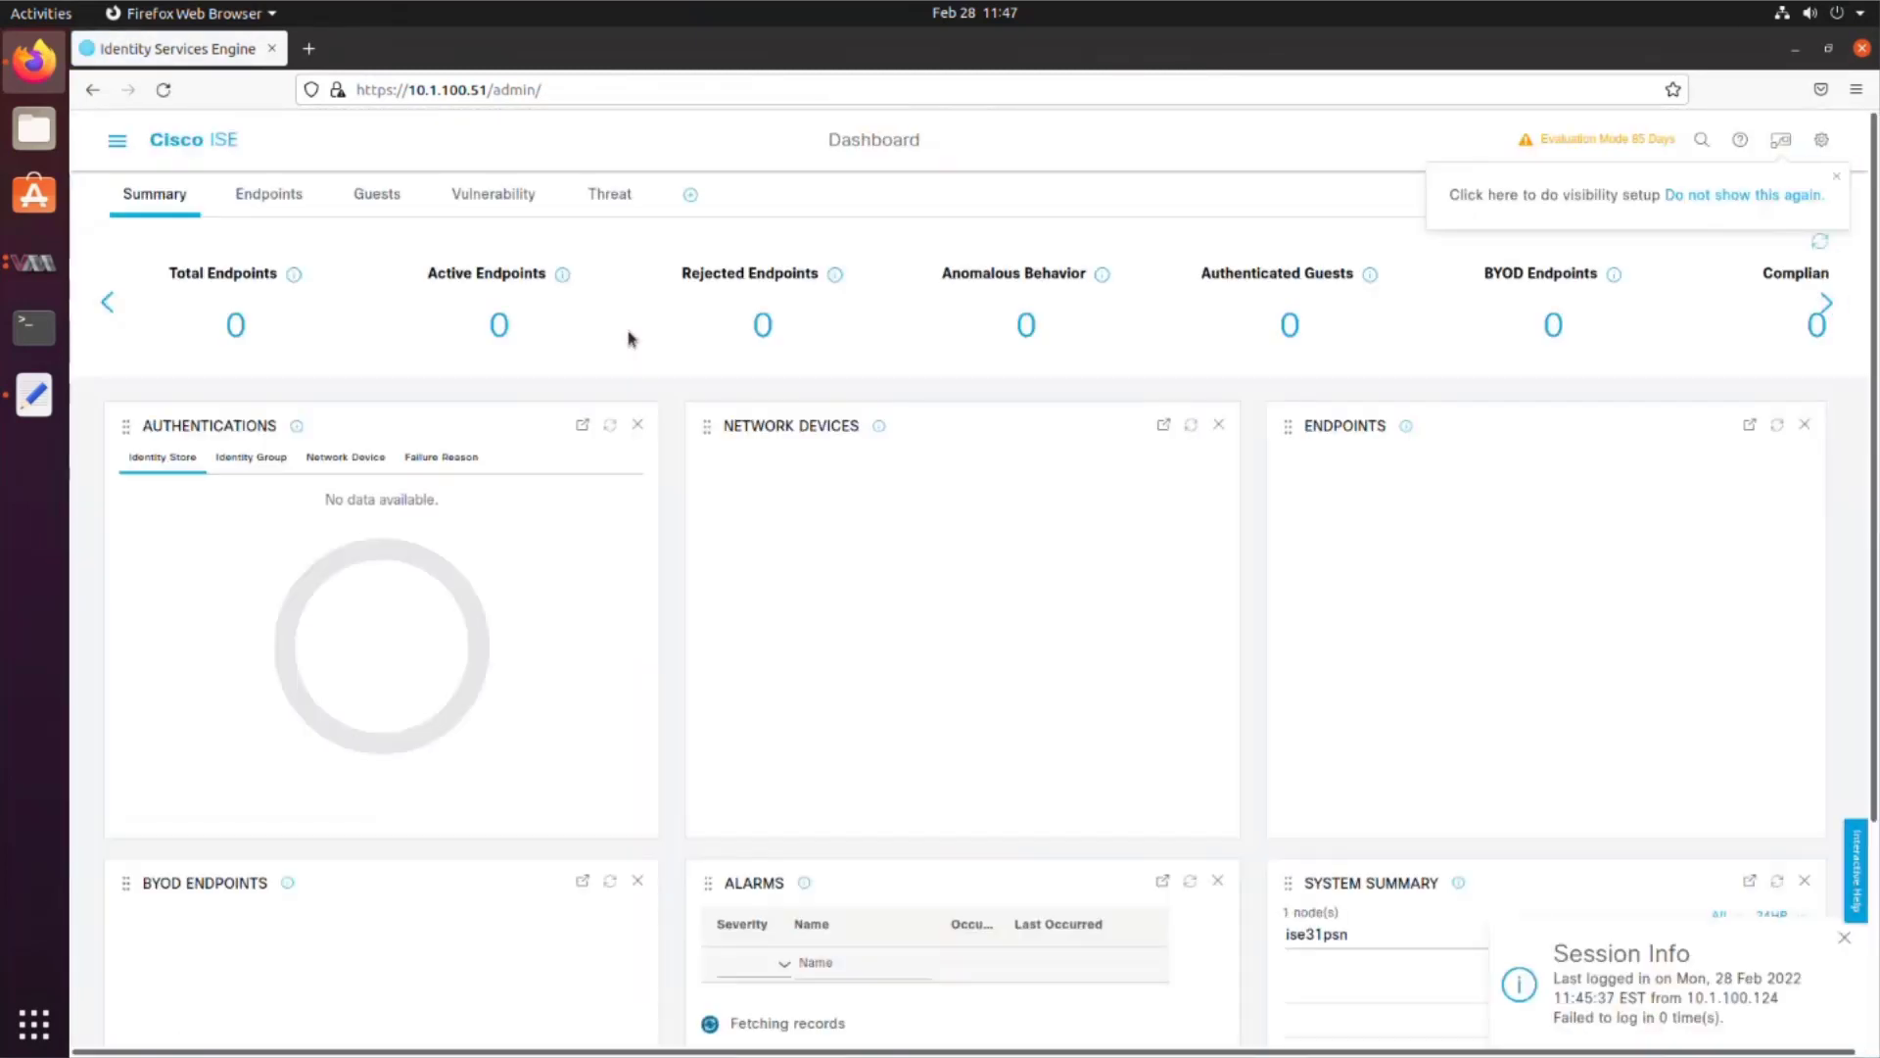
# Step: Check the About ISE server details showing version 3.1.0.518, then close them
pyautogui.click(1823, 143)
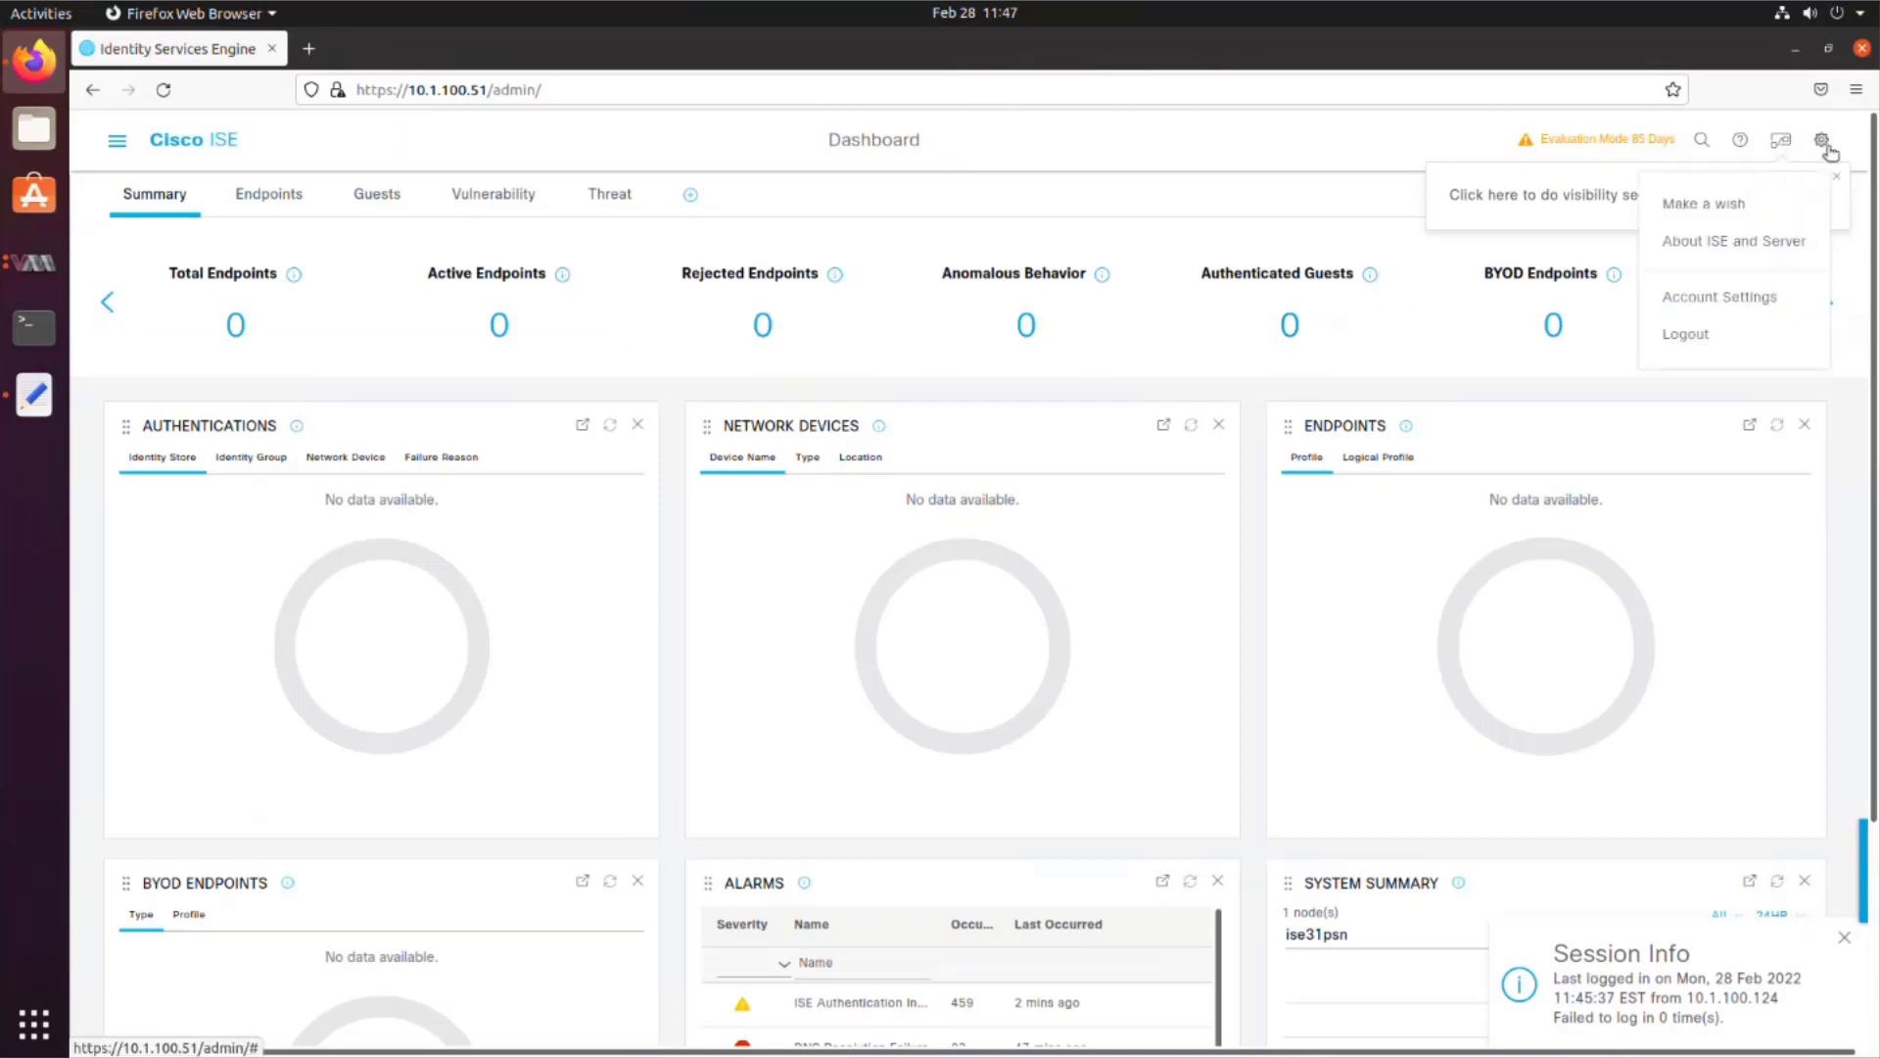
pyautogui.click(1769, 244)
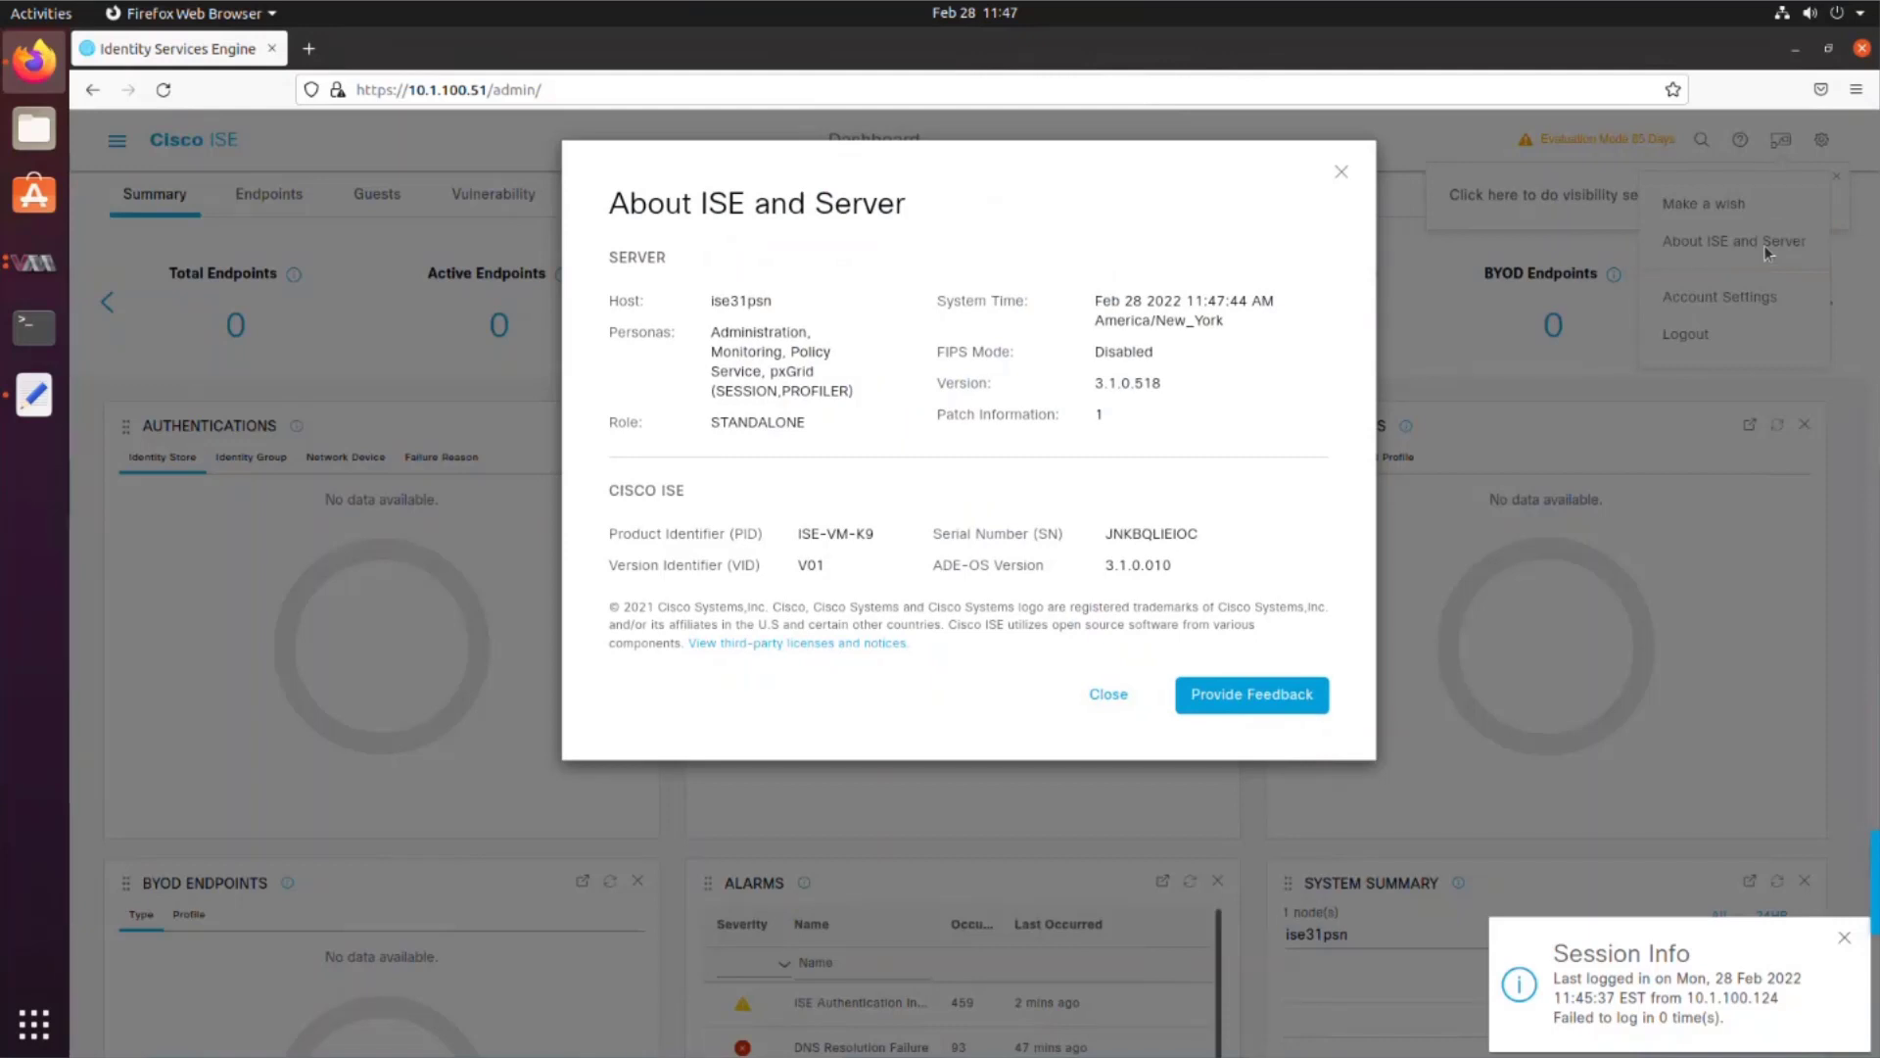
pyautogui.click(1103, 697)
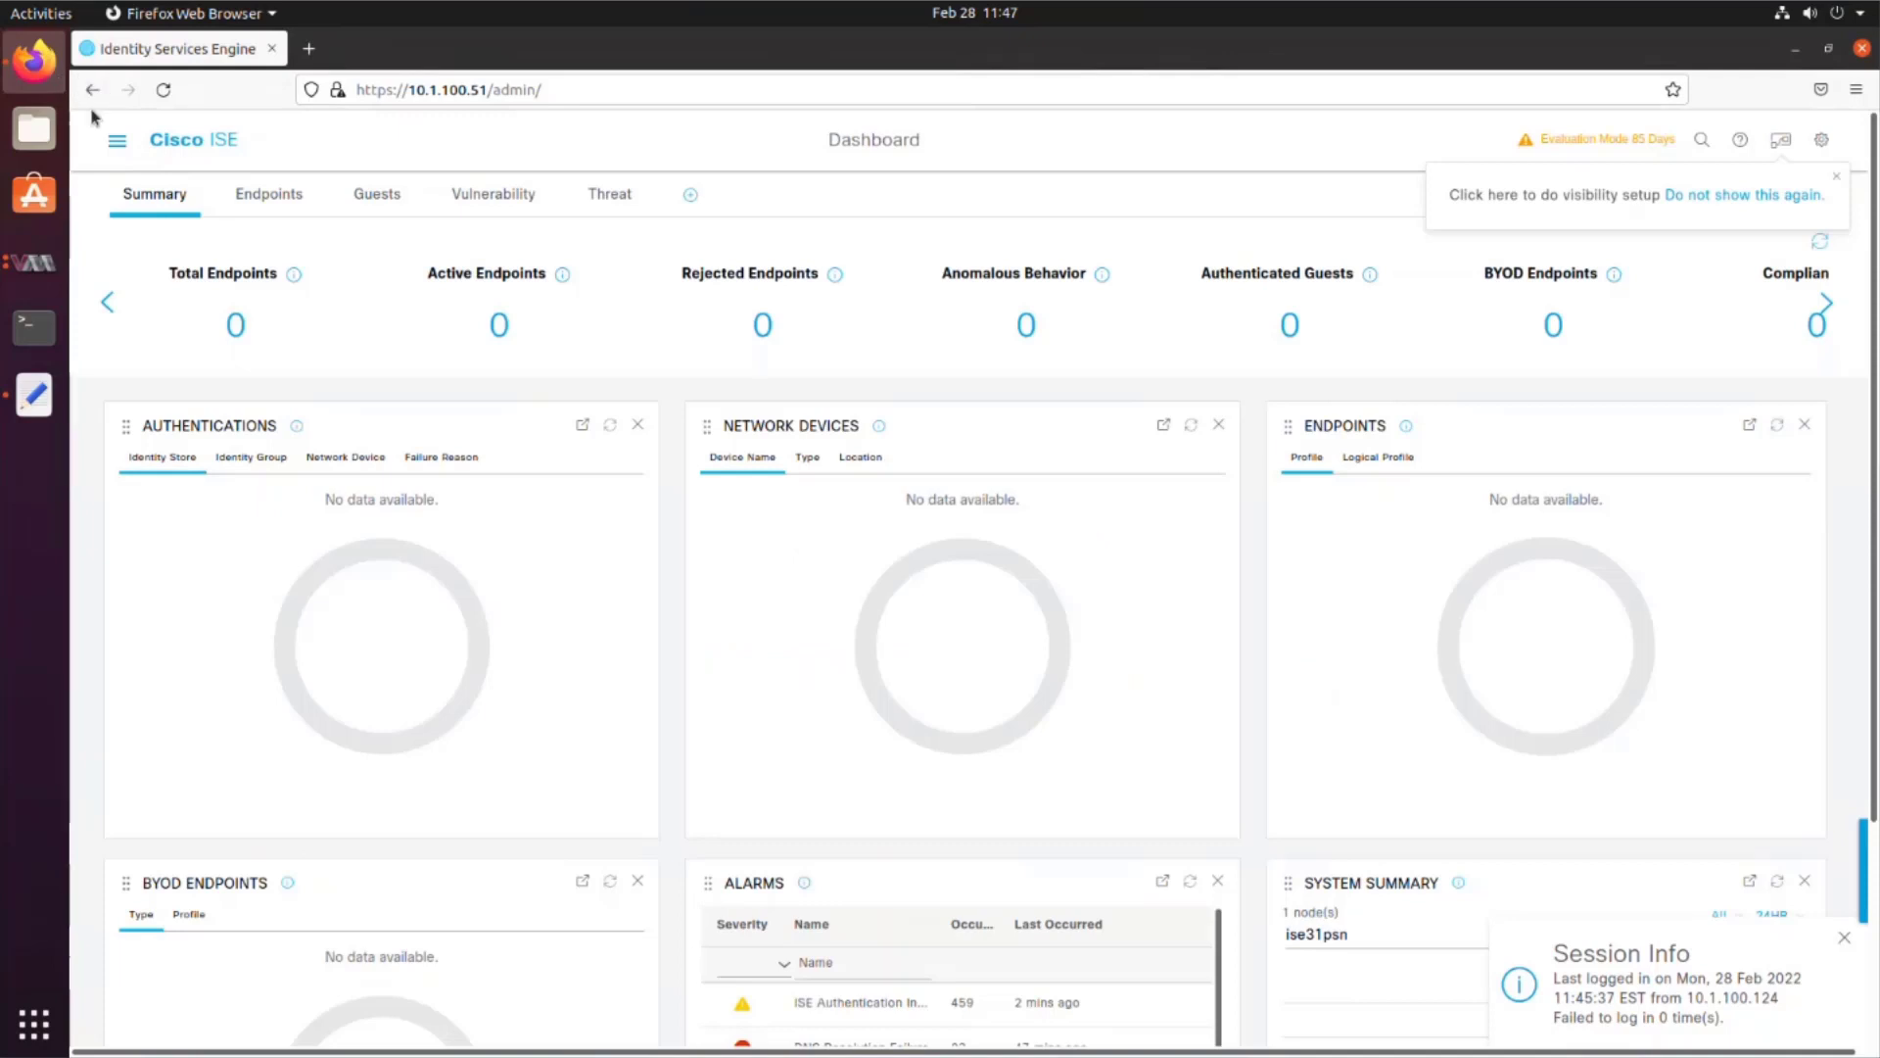
# Step: Confirm ERS and Open API are enabled under Administration > System > Settings > API Service Settings
pyautogui.click(117, 146)
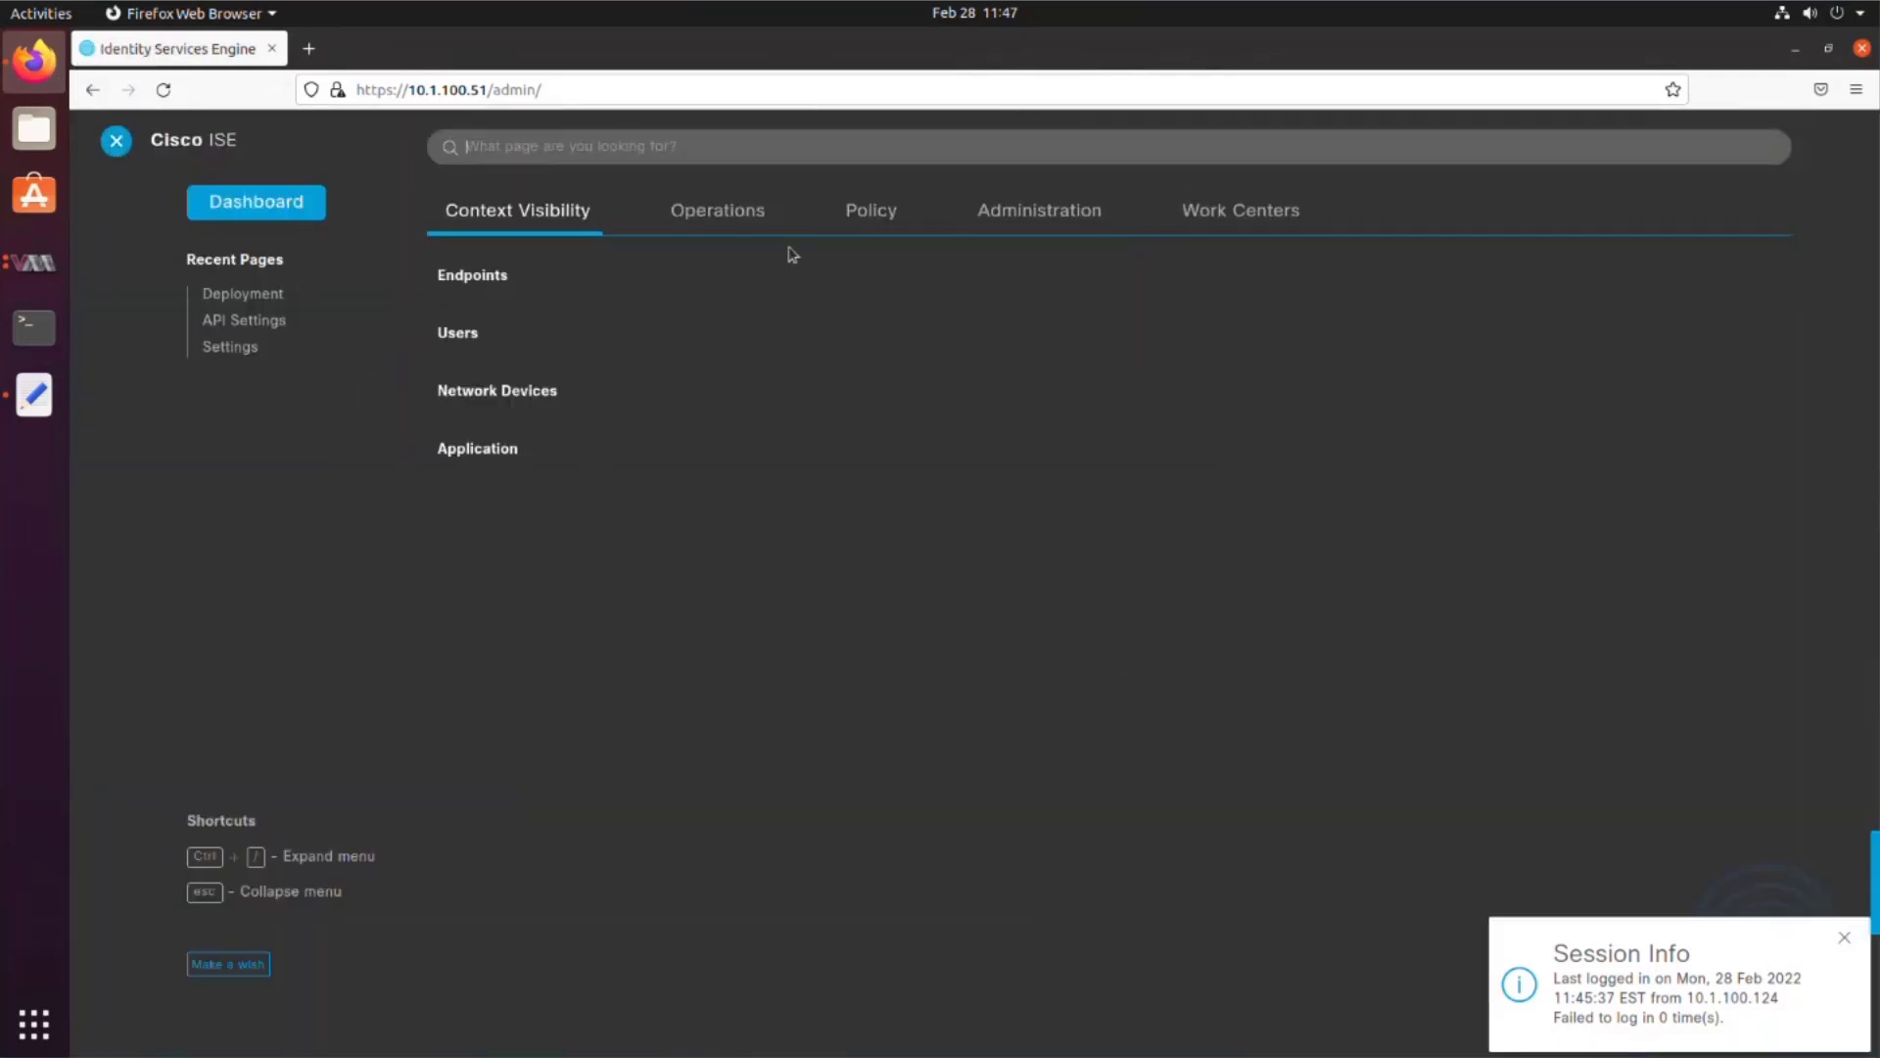
pyautogui.click(1012, 223)
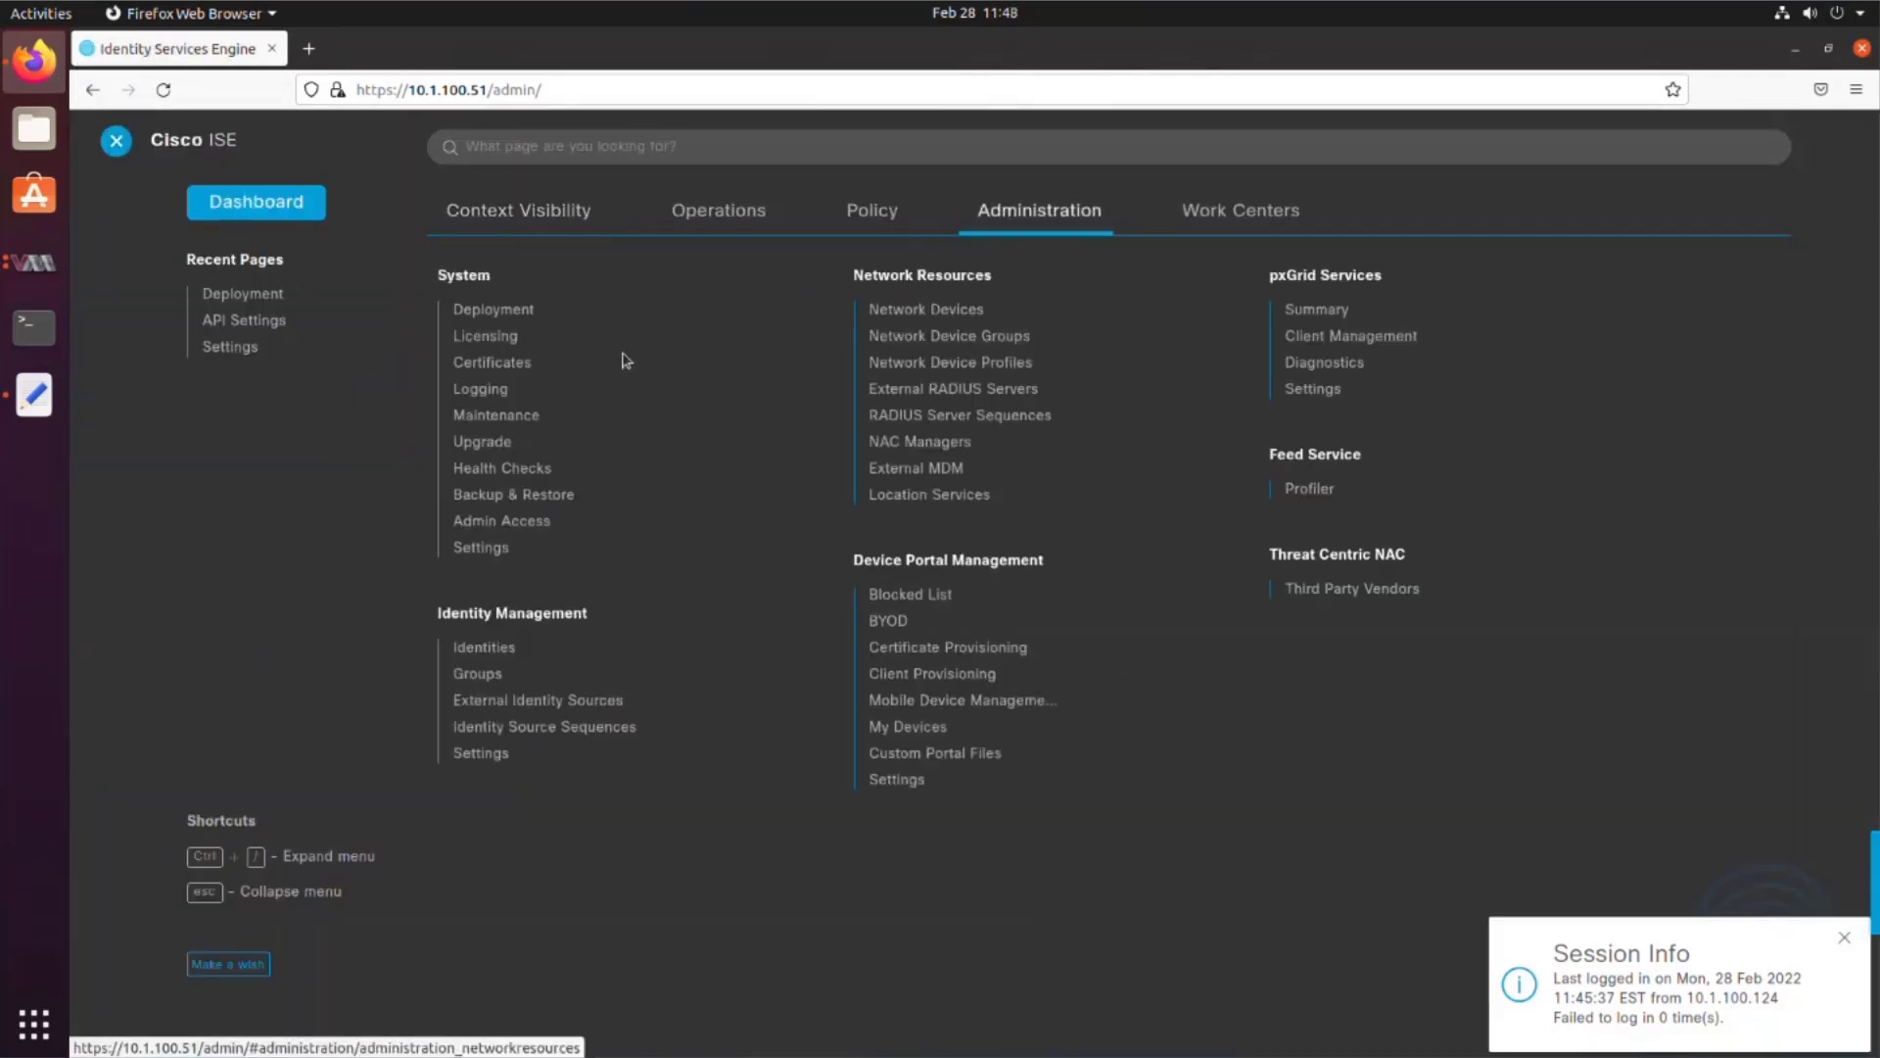
pyautogui.click(481, 549)
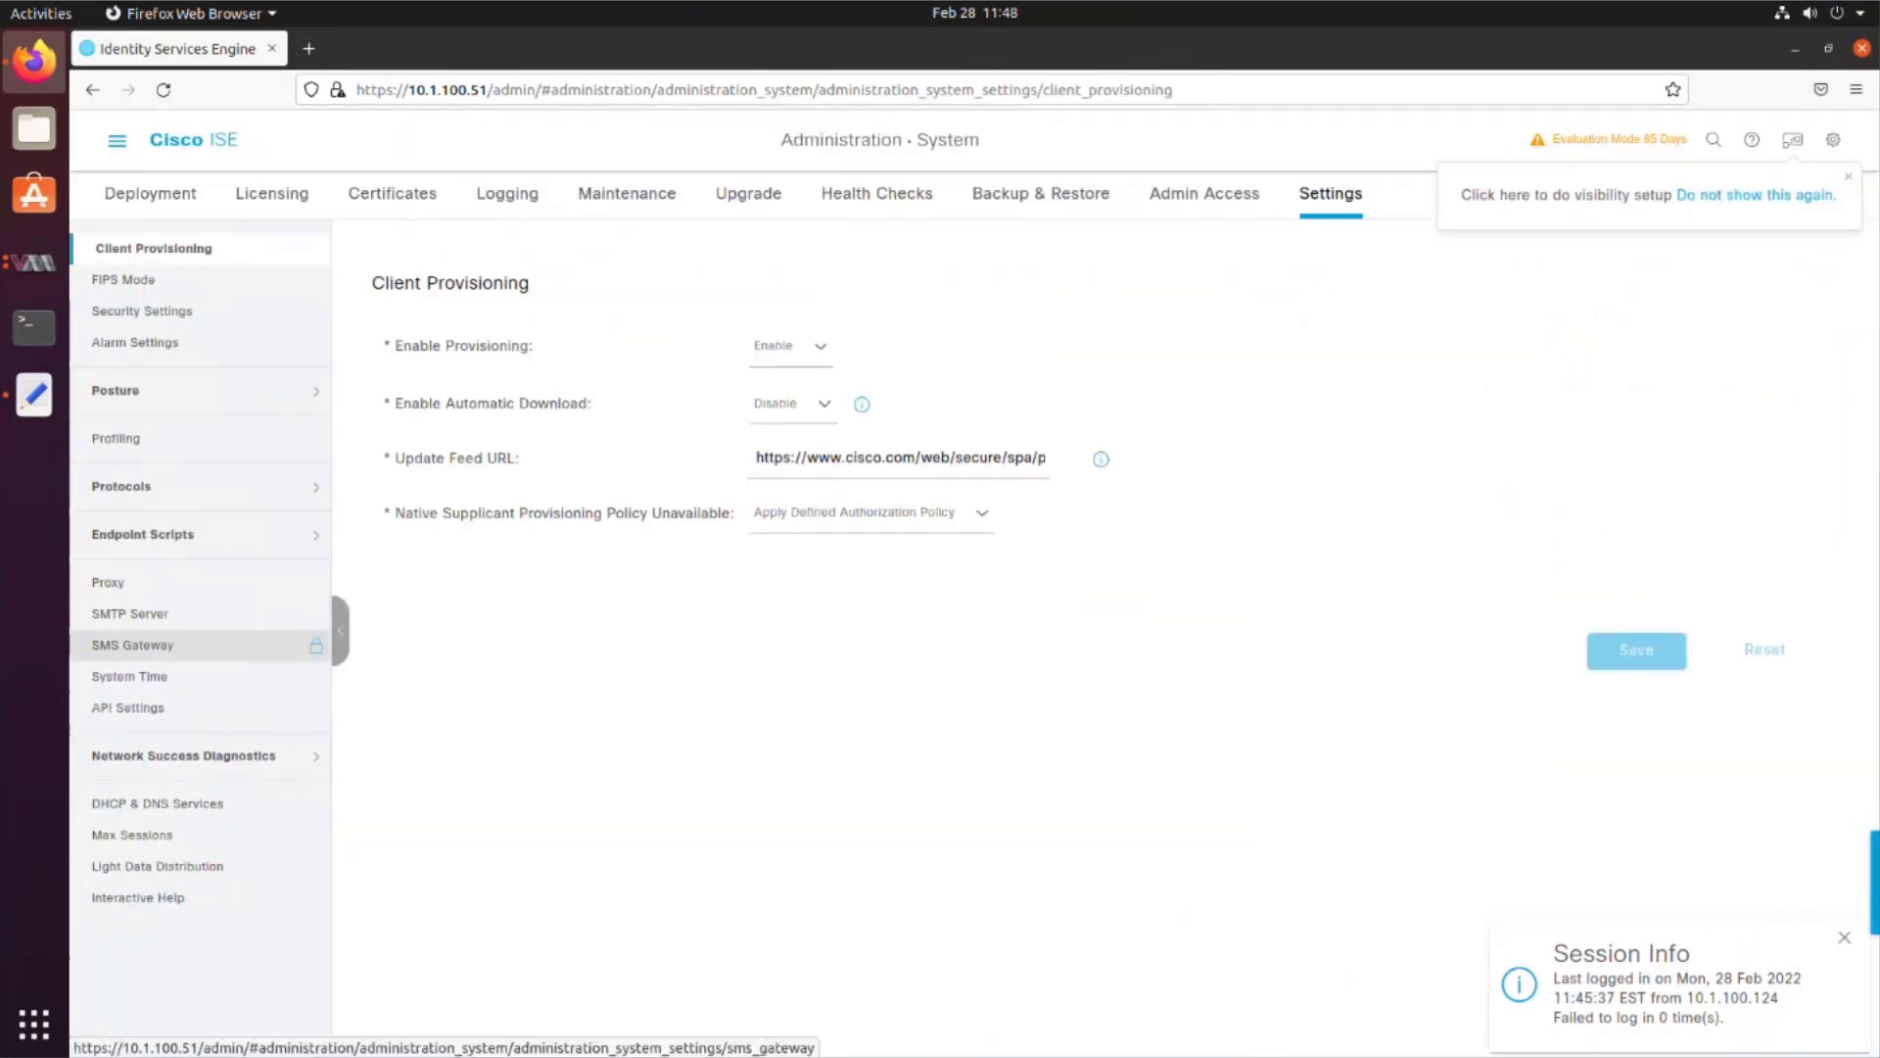
pyautogui.click(130, 709)
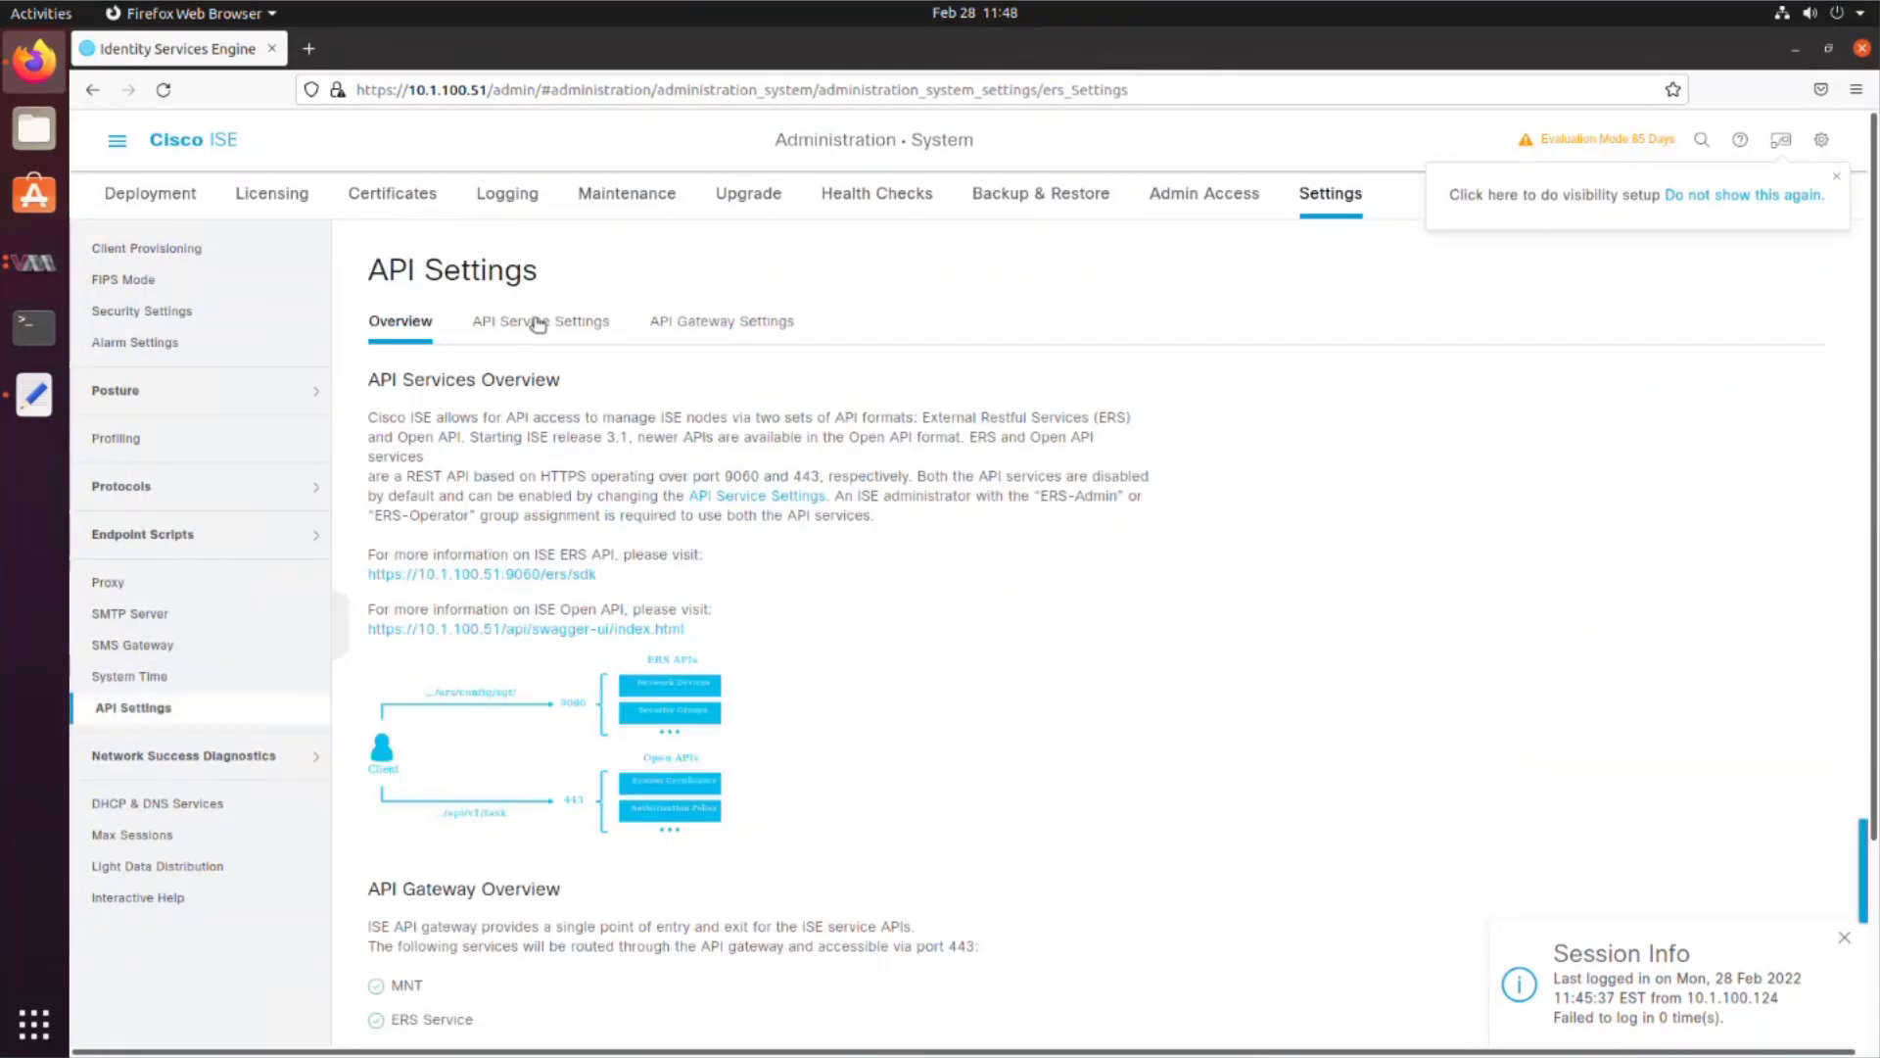
pyautogui.click(538, 321)
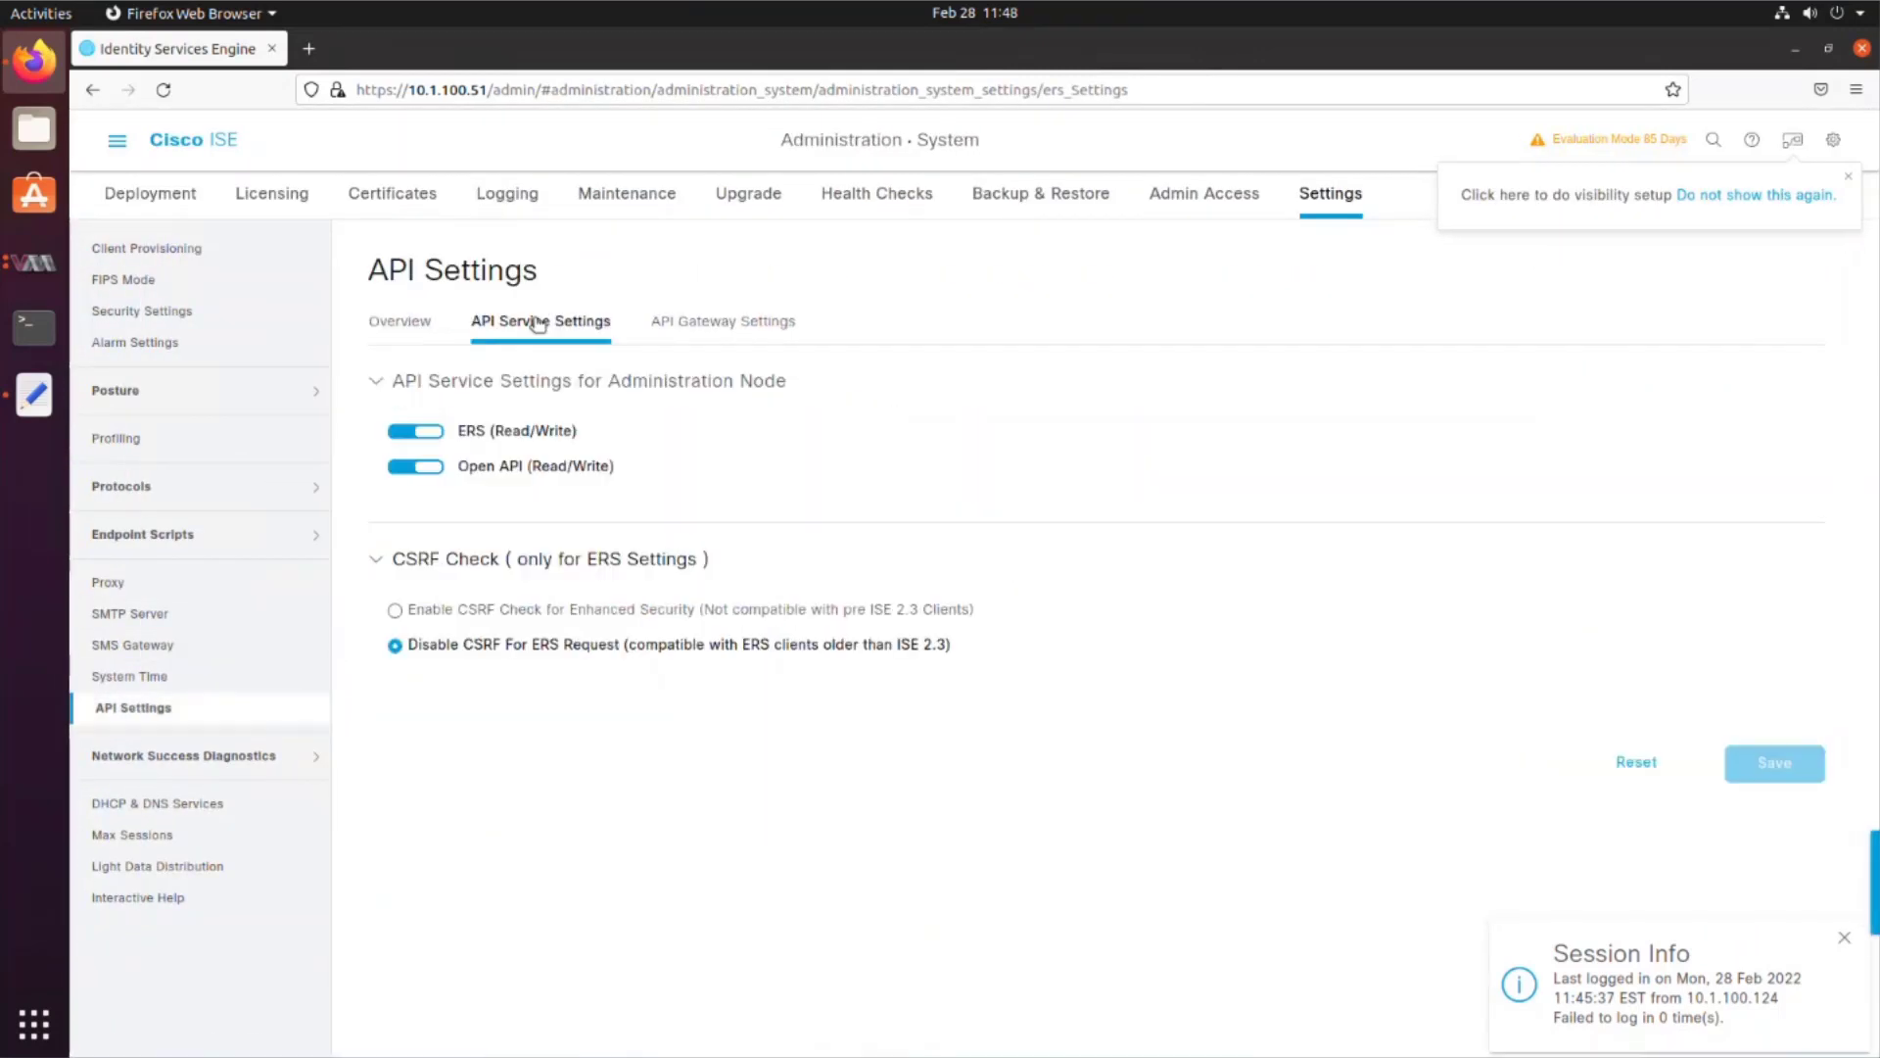
# Step: Go to Deployment, dismiss the standalone notice, and open node ise31psn for editing
pyautogui.click(117, 147)
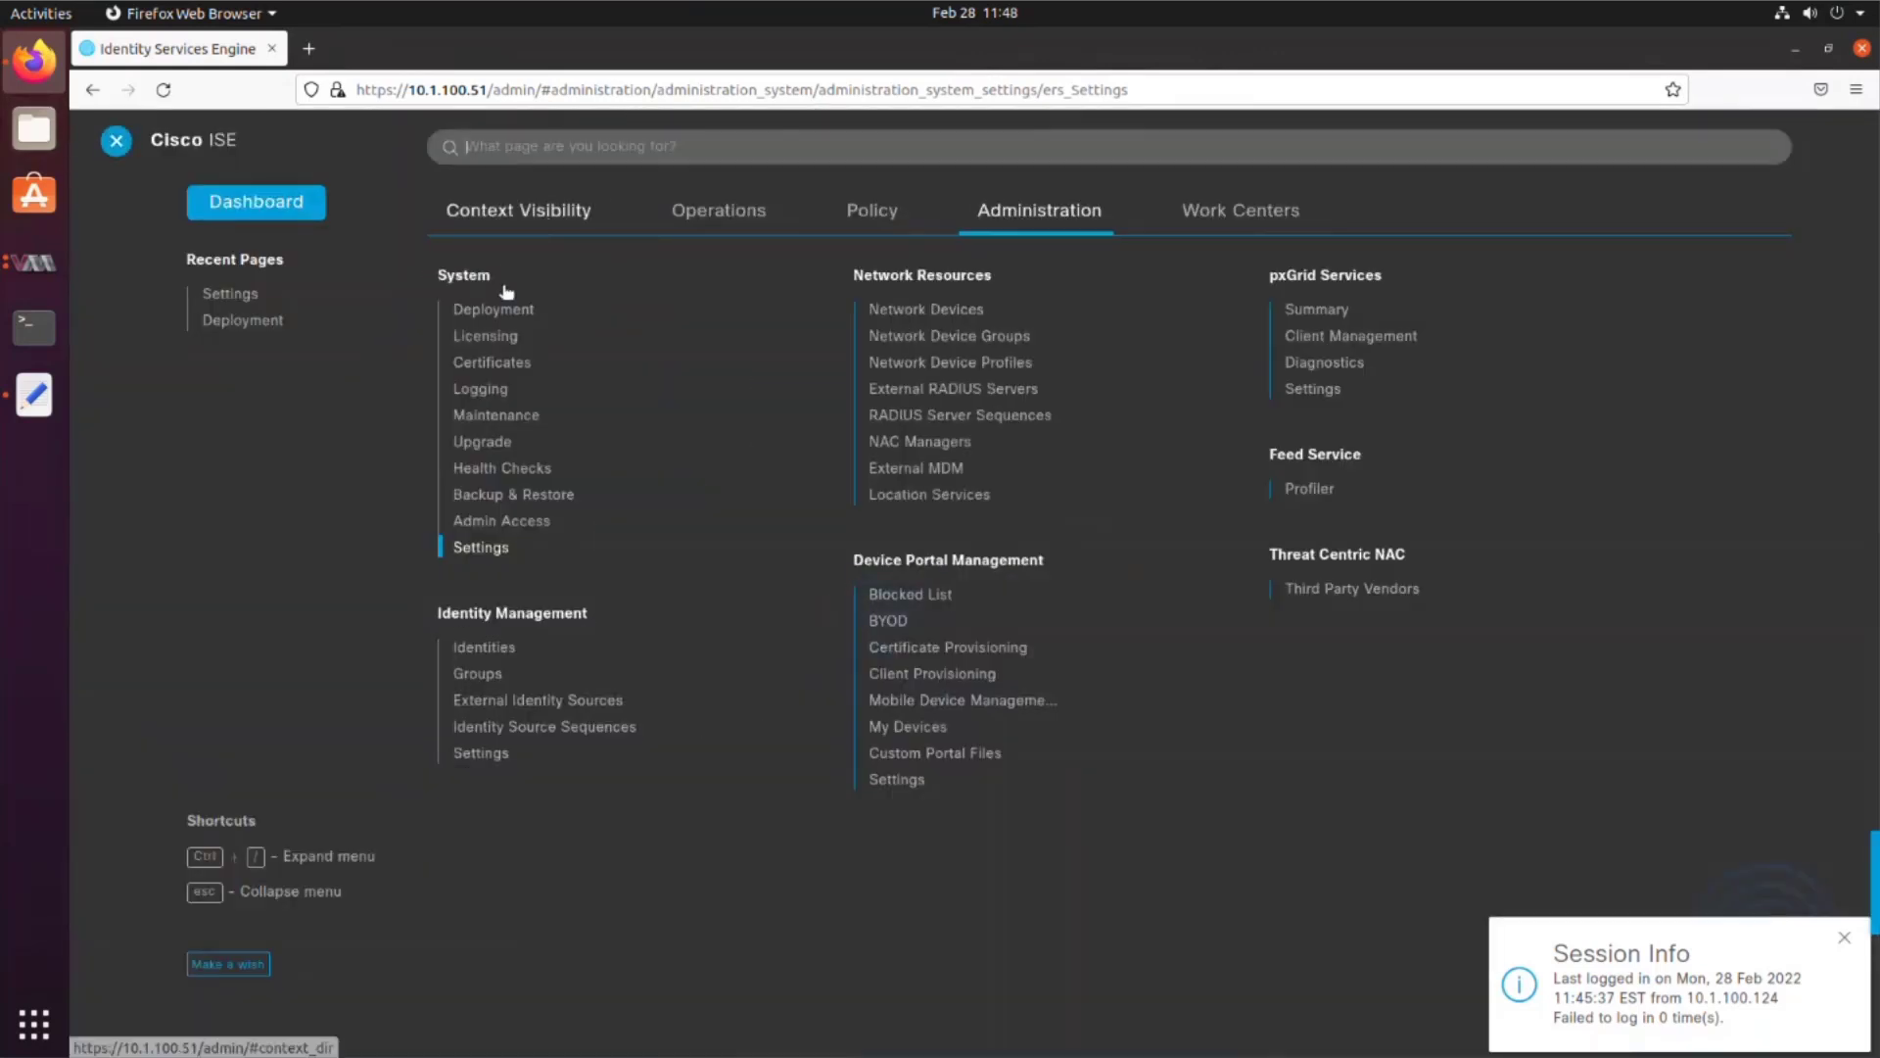
pyautogui.click(506, 312)
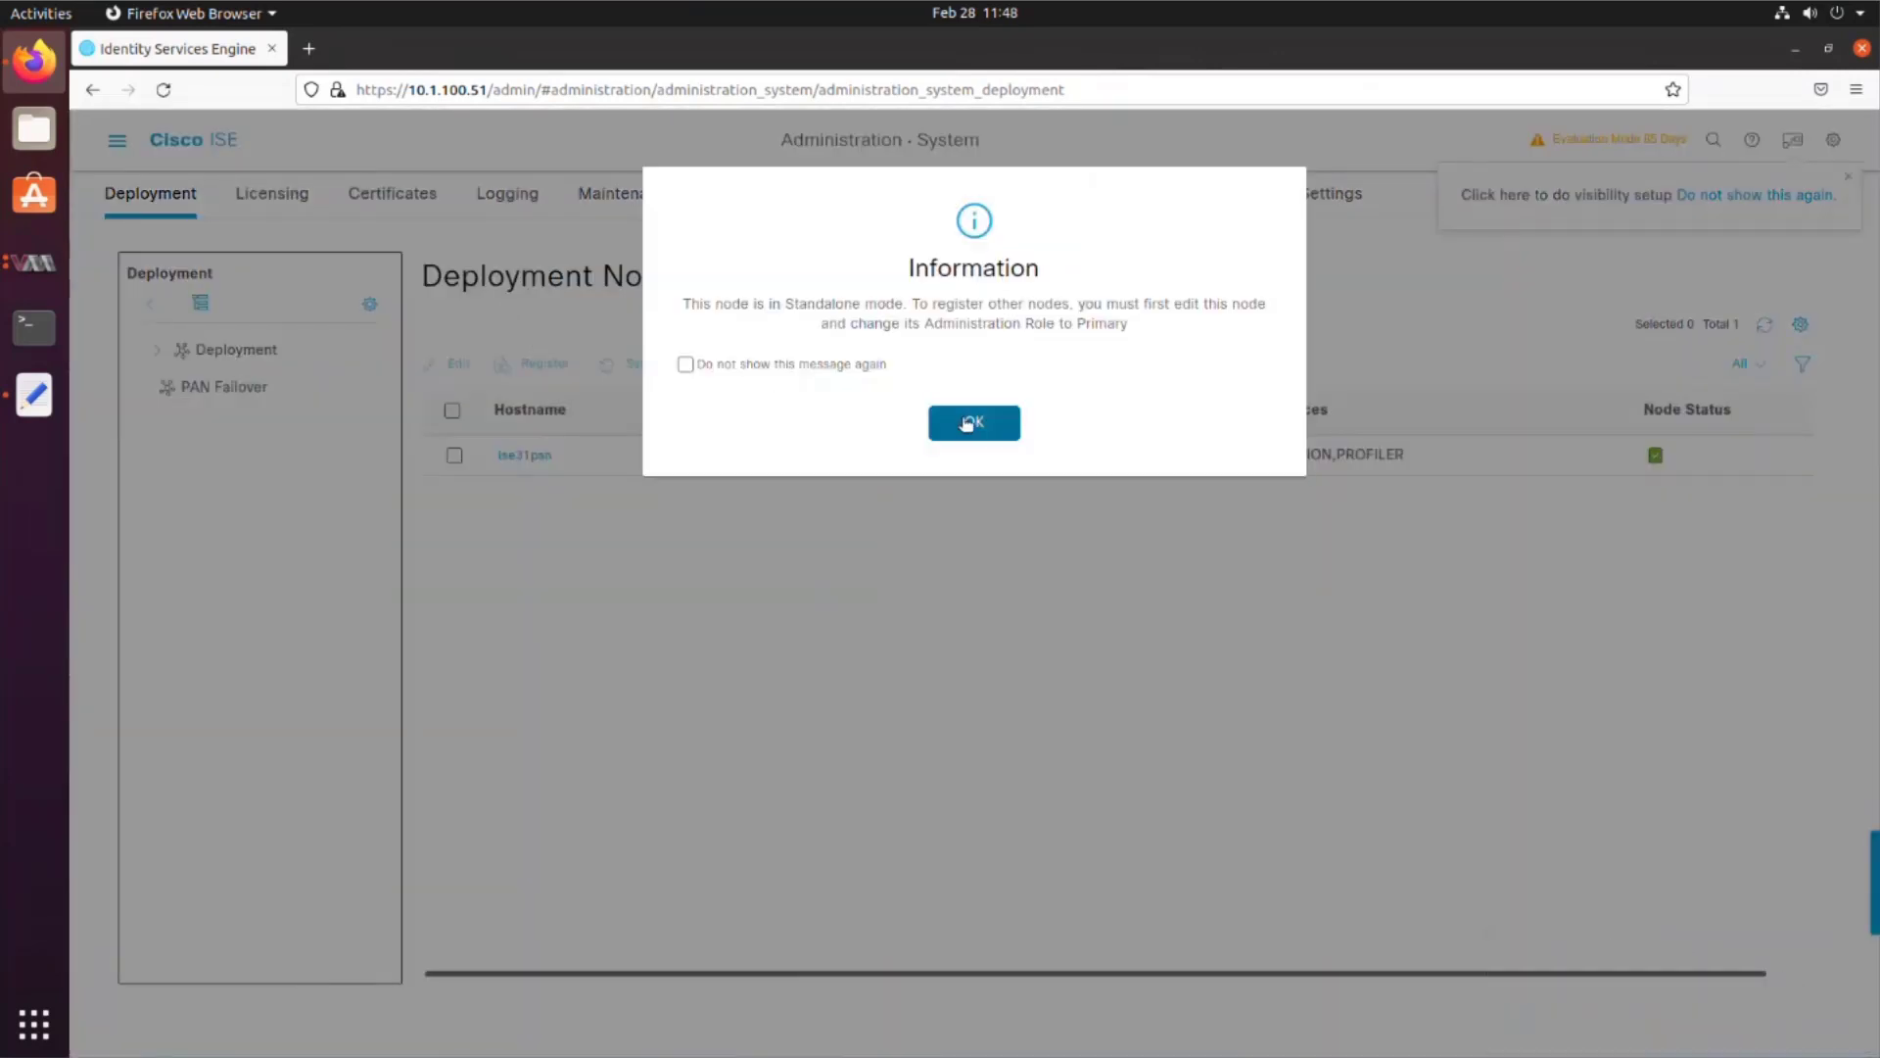
pyautogui.click(970, 421)
pyautogui.click(537, 457)
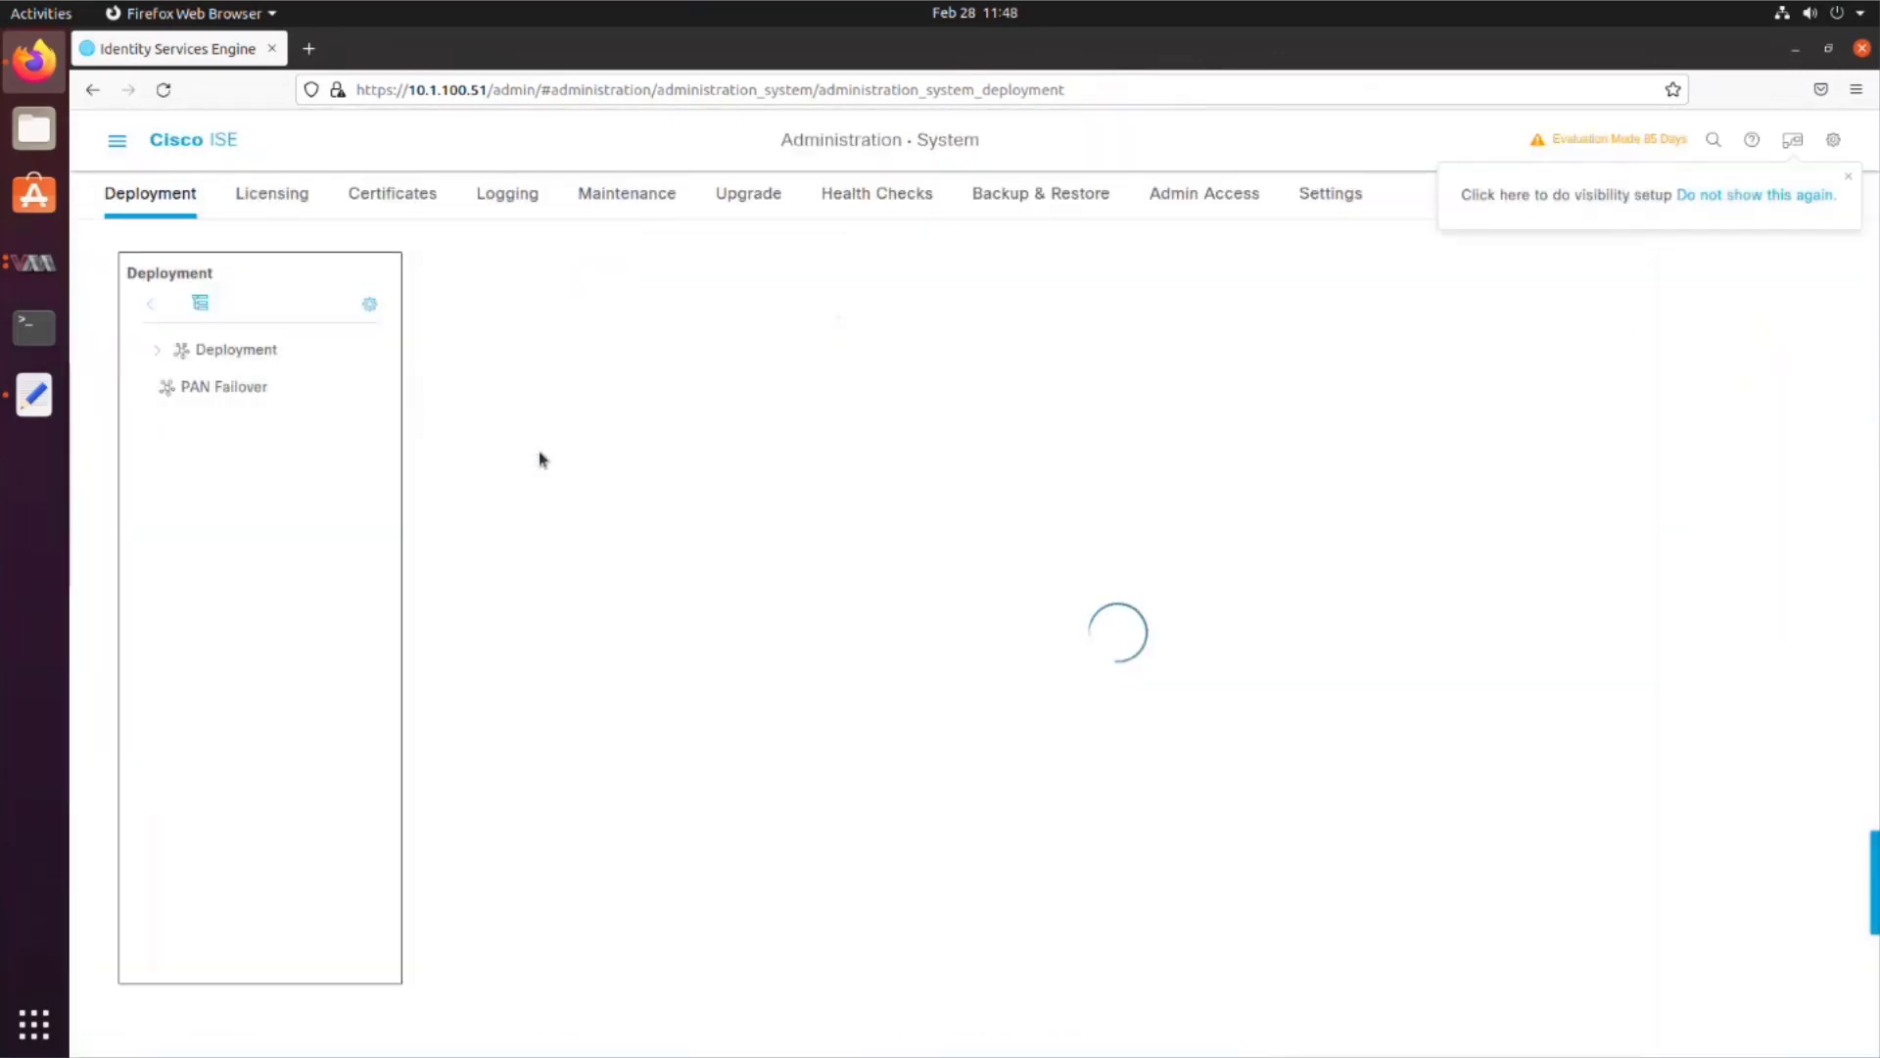
pyautogui.scroll(-7, 541, 685)
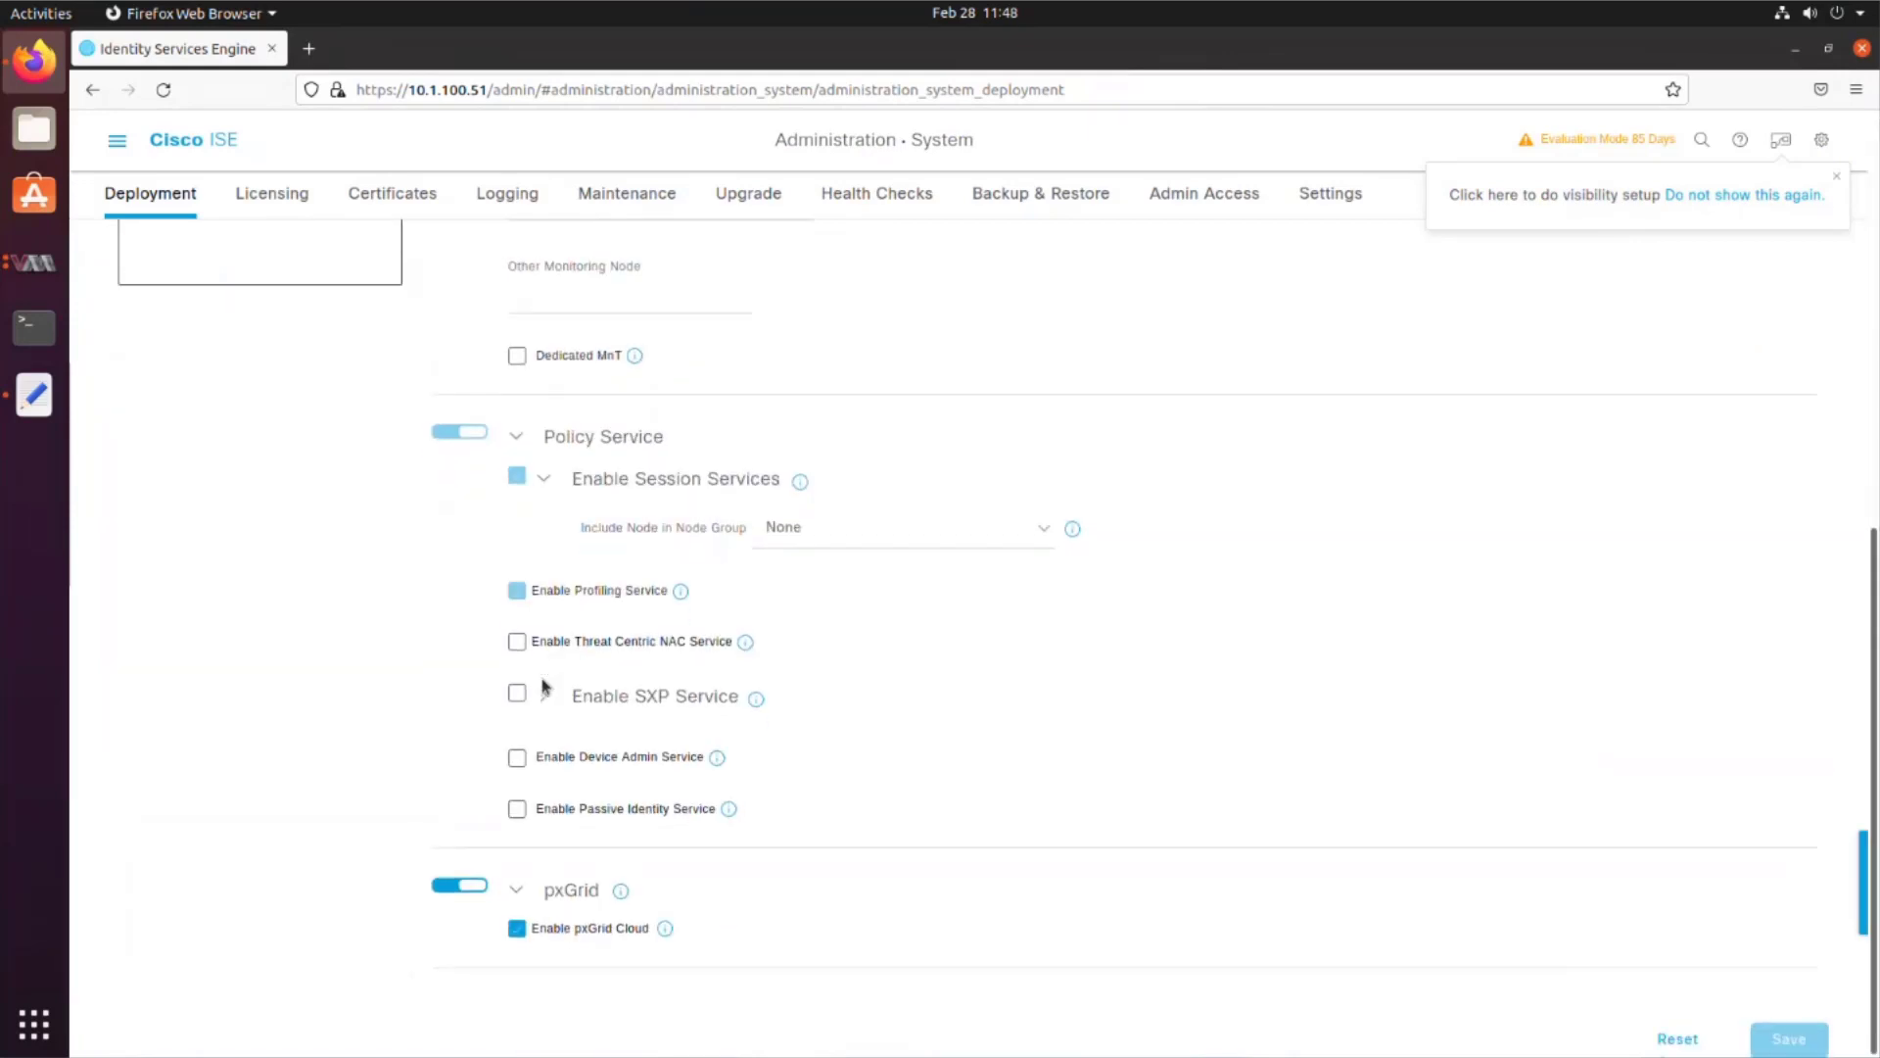